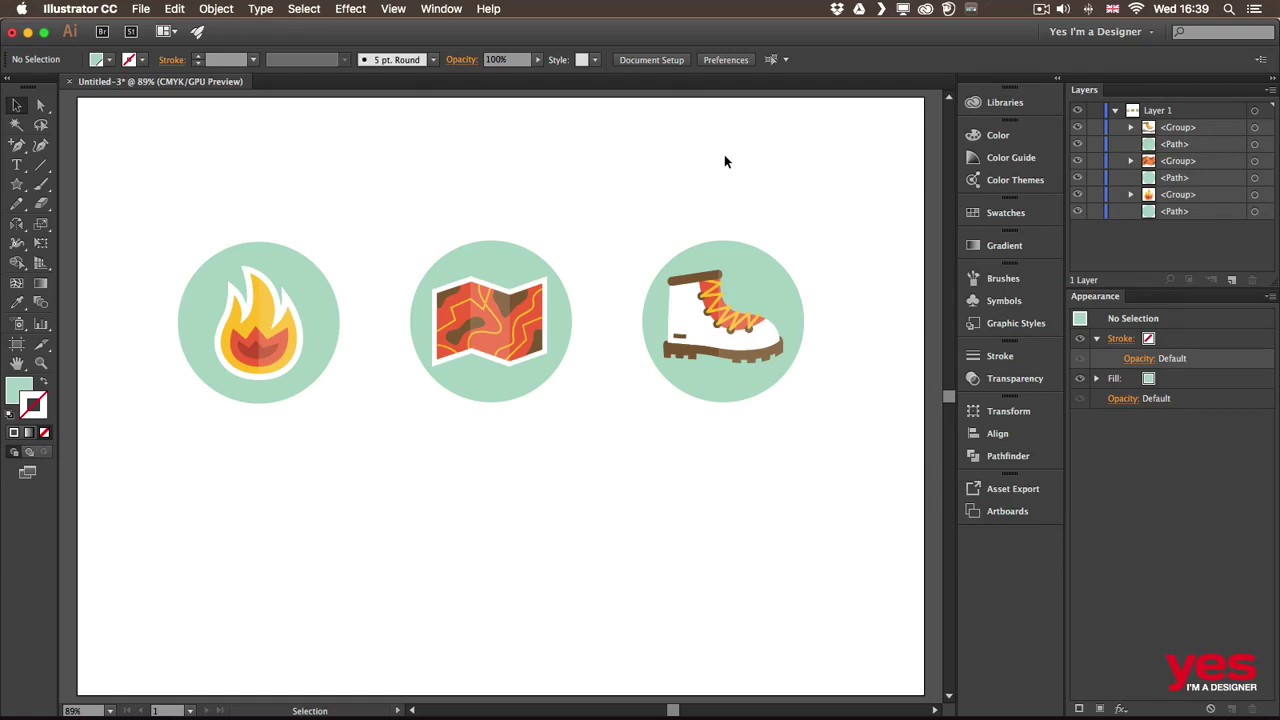
Browse the Effect menu and close it without applying anything.
left_click(355, 10)
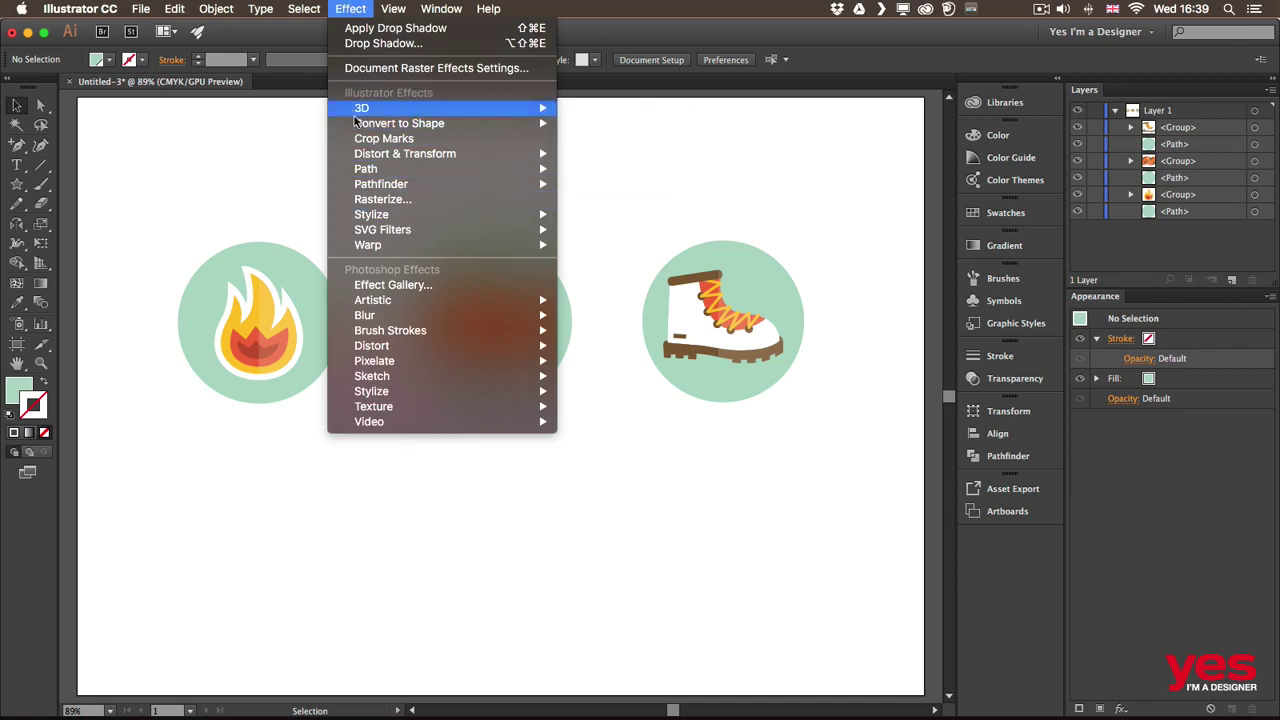
mouse_move(382, 236)
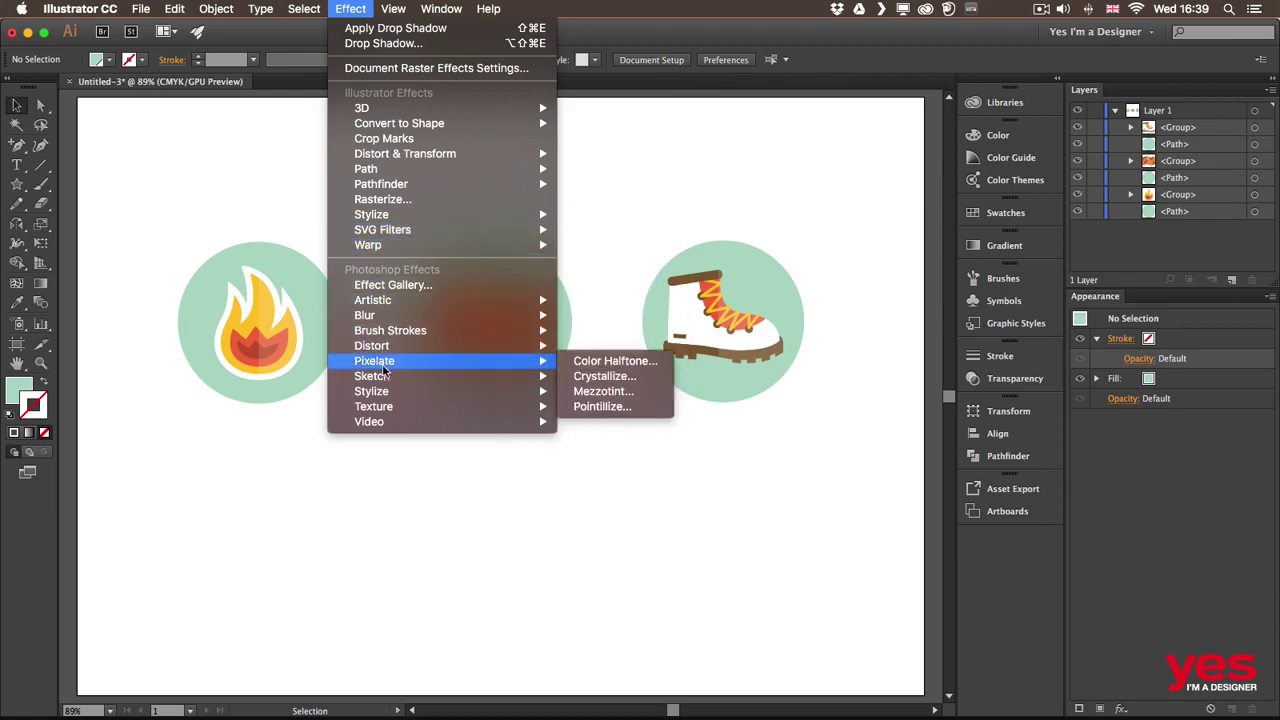
mouse_move(386, 372)
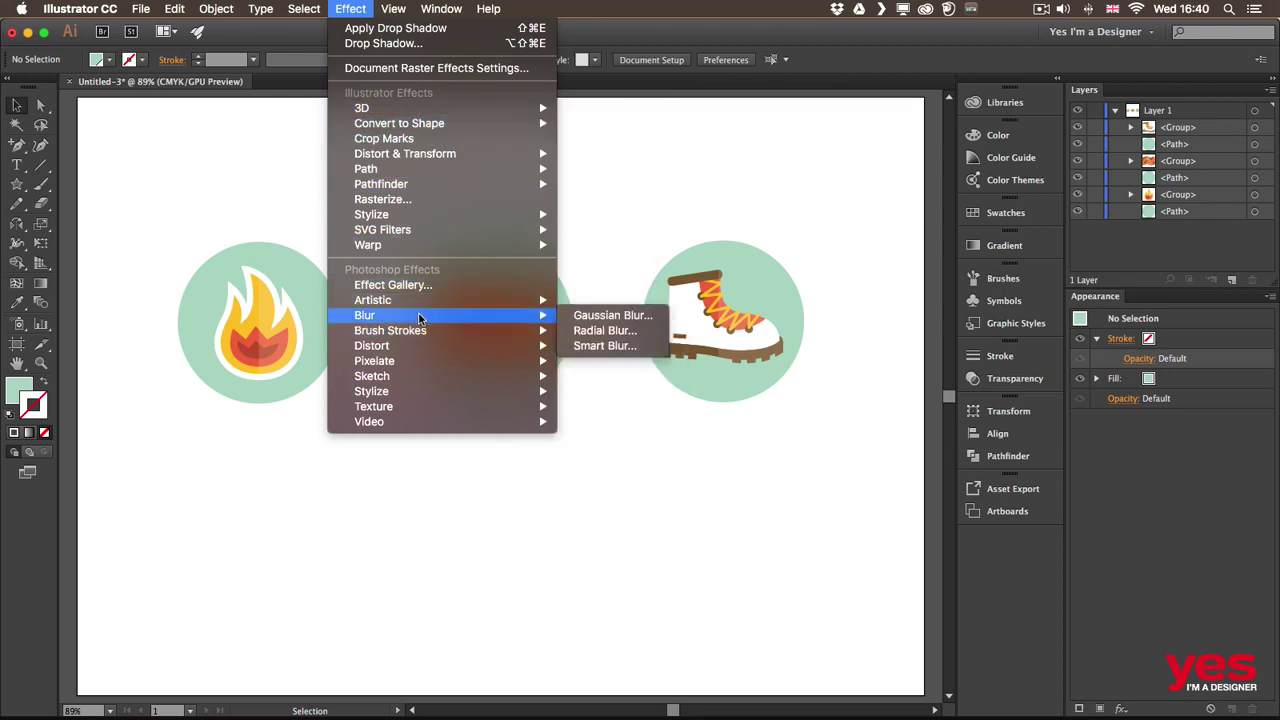
mouse_move(423, 301)
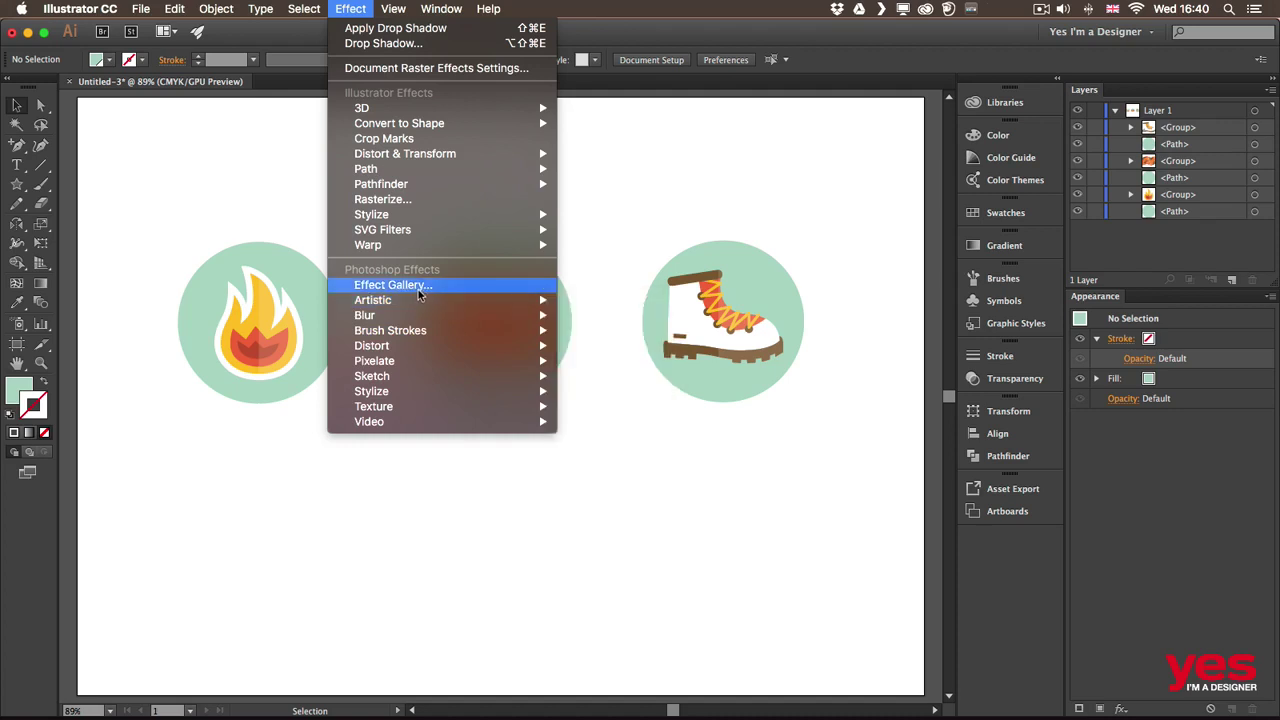
left_click(210, 224)
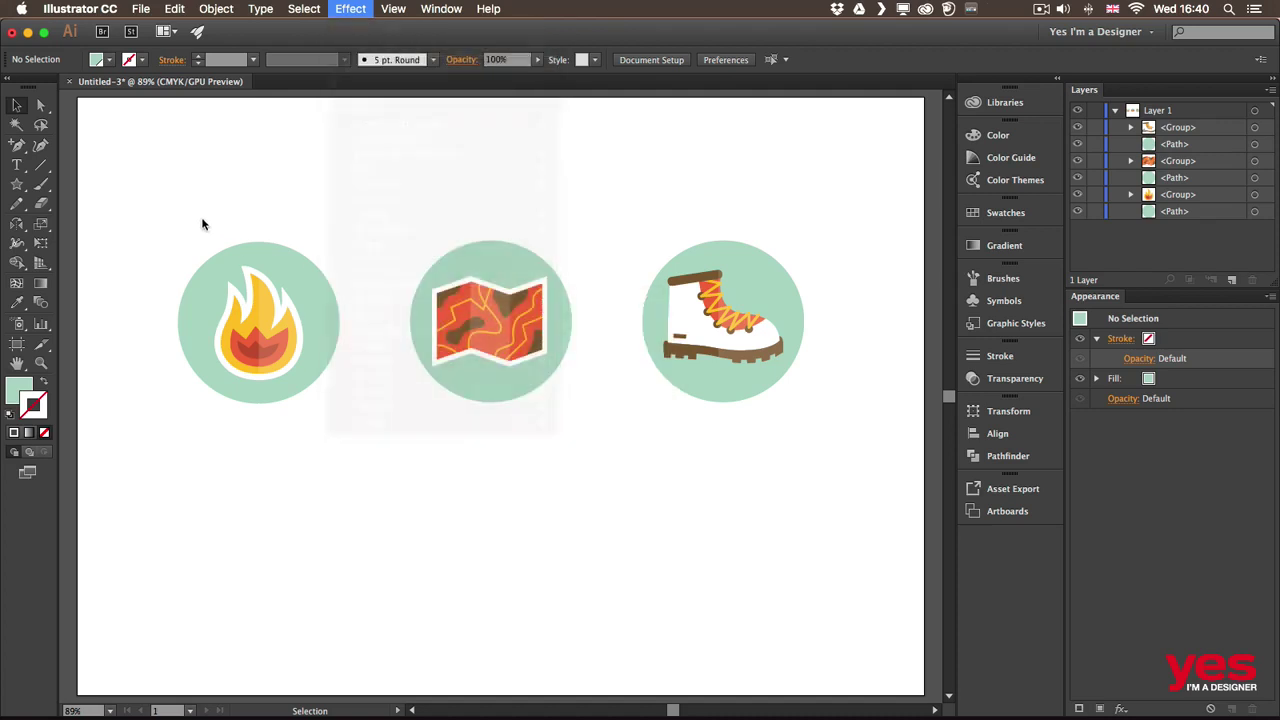
Duplicate the fire icon directly below the original and group the copy.
left_click_drag(185, 225, 294, 408)
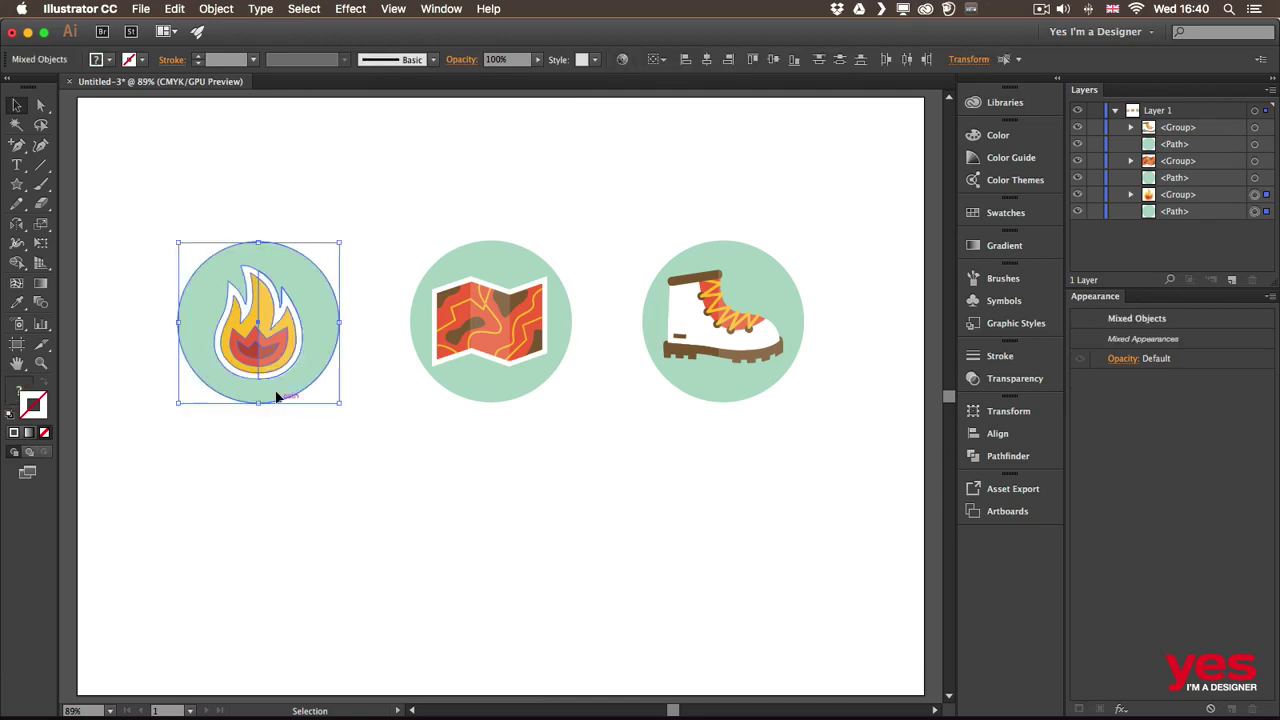
left_click_drag(288, 268, 282, 482)
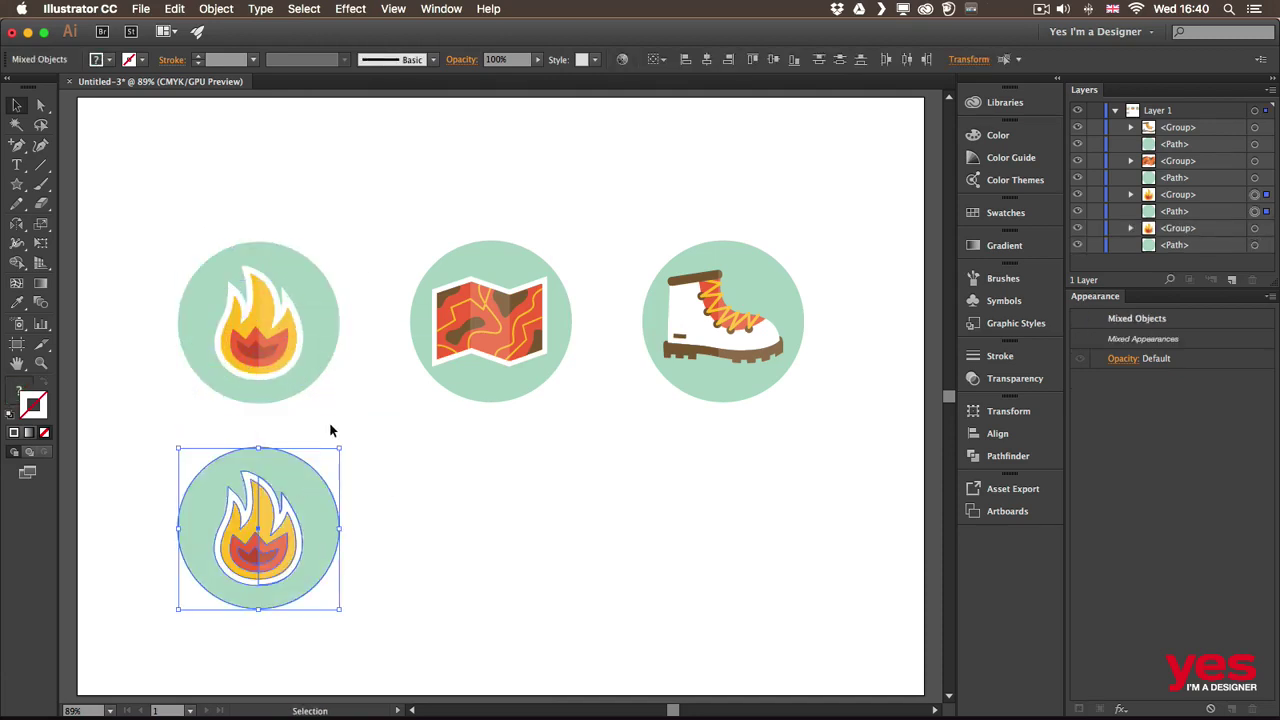
key("super+g")
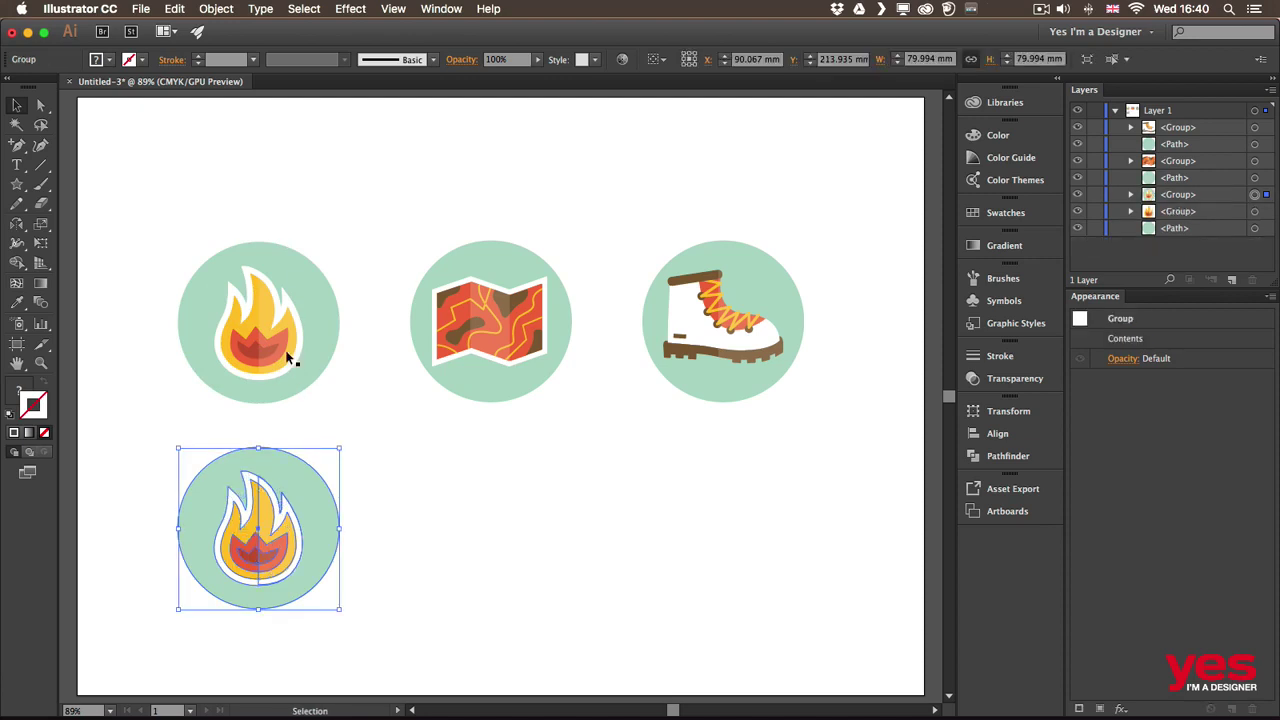
Apply a 33.2 px Gaussian Blur to the copied fire icon.
left_click(343, 10)
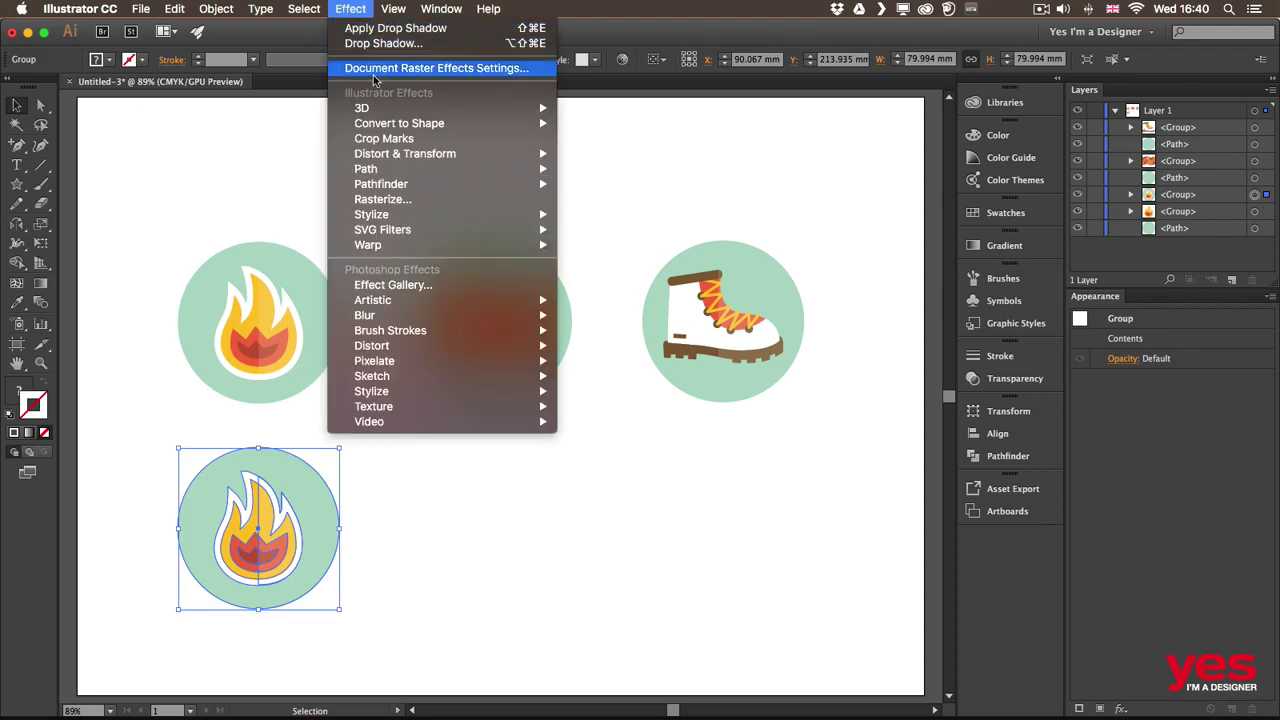
mouse_move(467, 320)
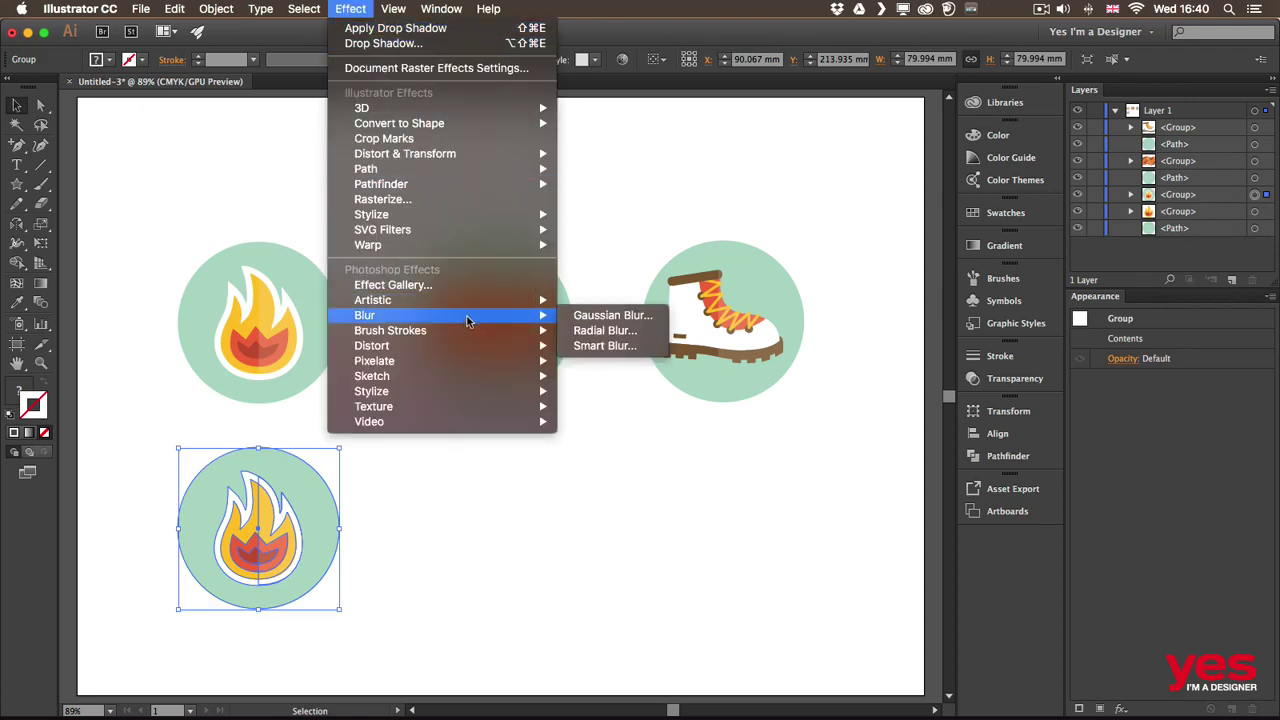
left_click(627, 318)
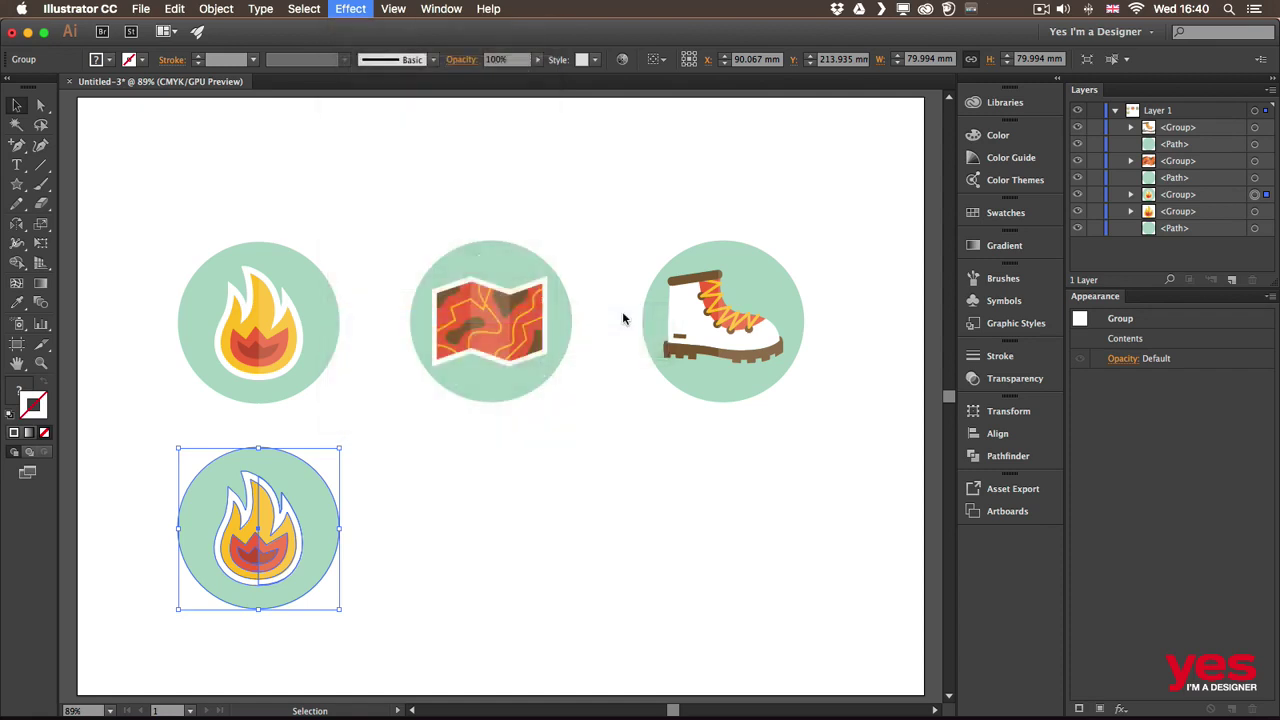
left_click(495, 334)
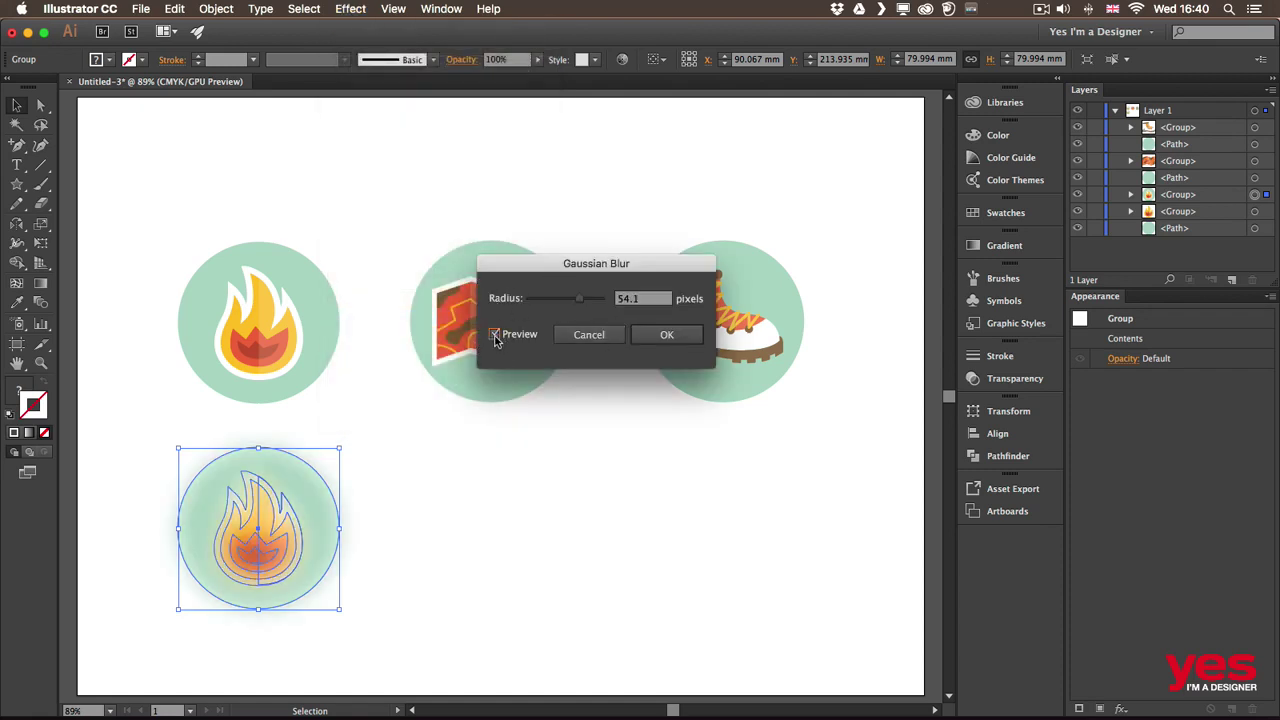
left_click_drag(576, 298, 566, 298)
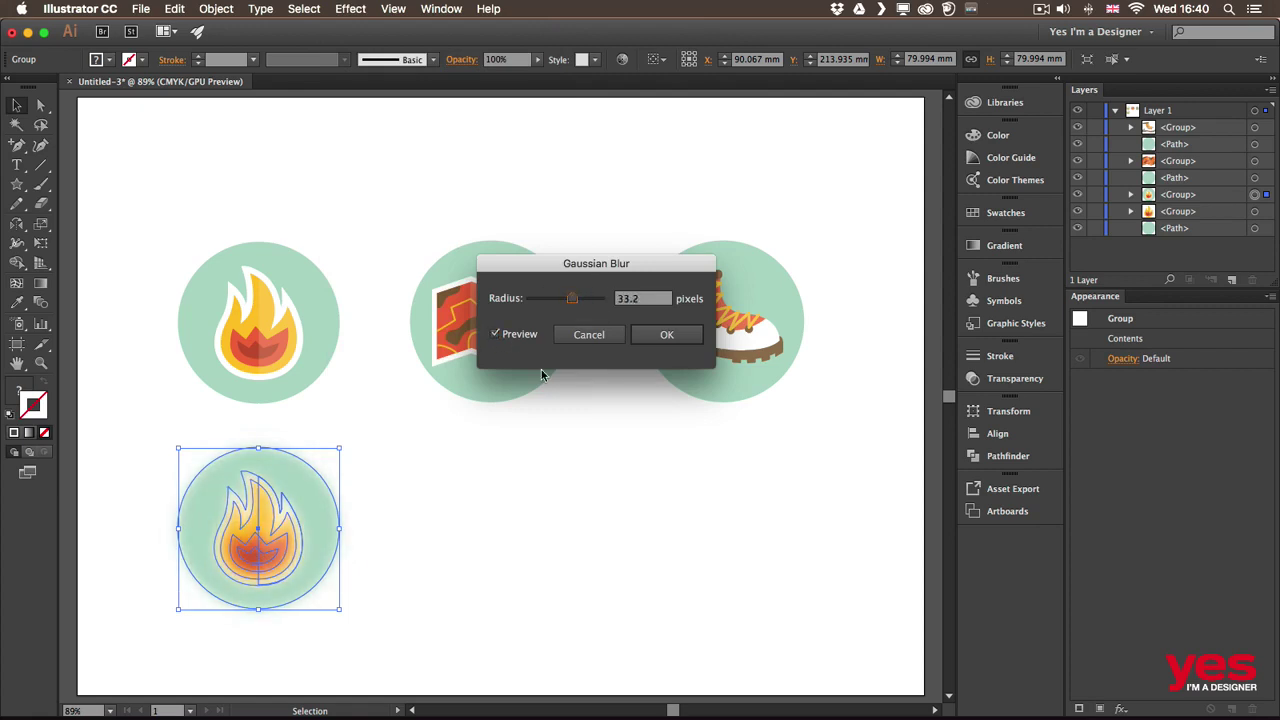
left_click(666, 337)
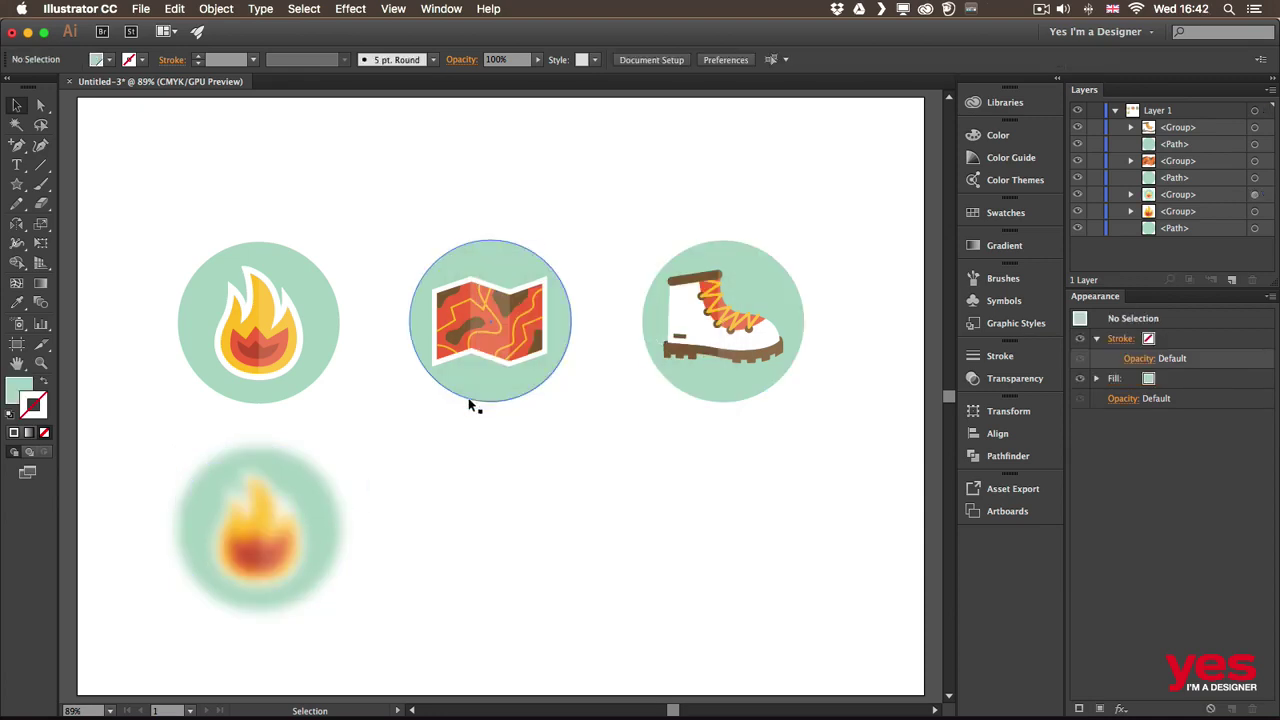
Zoom in to about 478% on the blurred fire copy and pan along its circle's edge.
key("z")
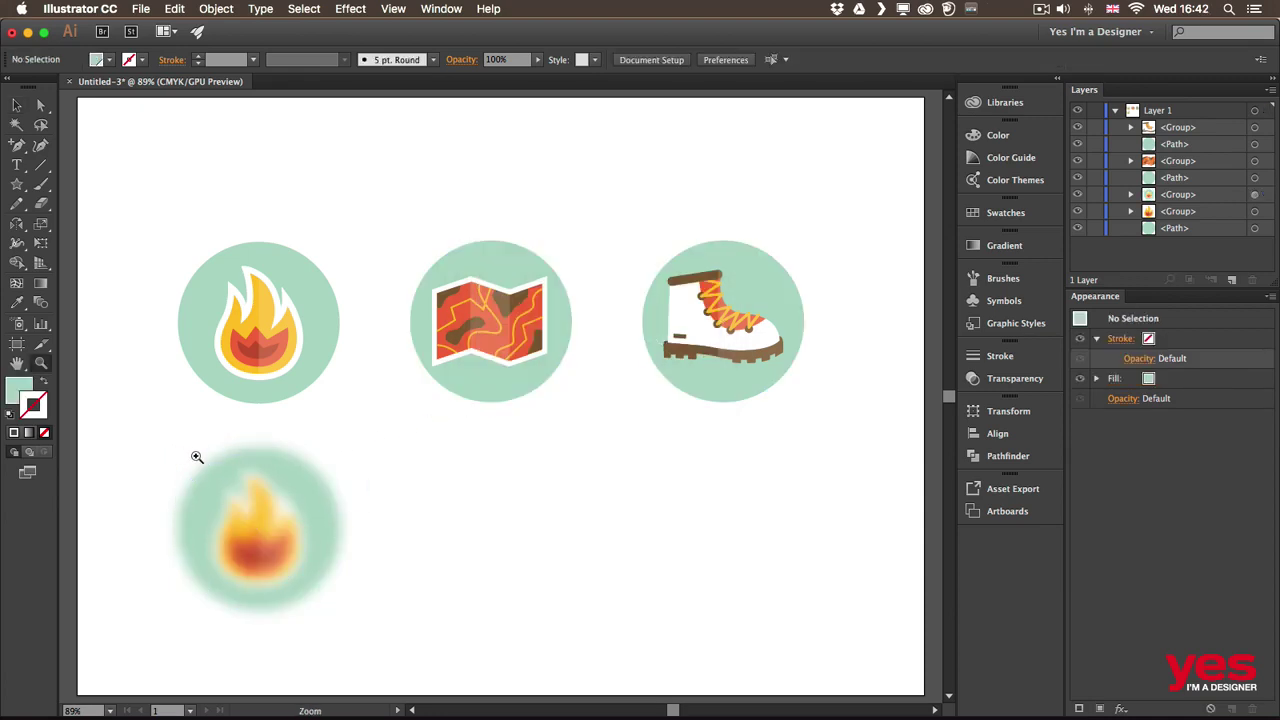
left_click_drag(223, 471, 606, 397)
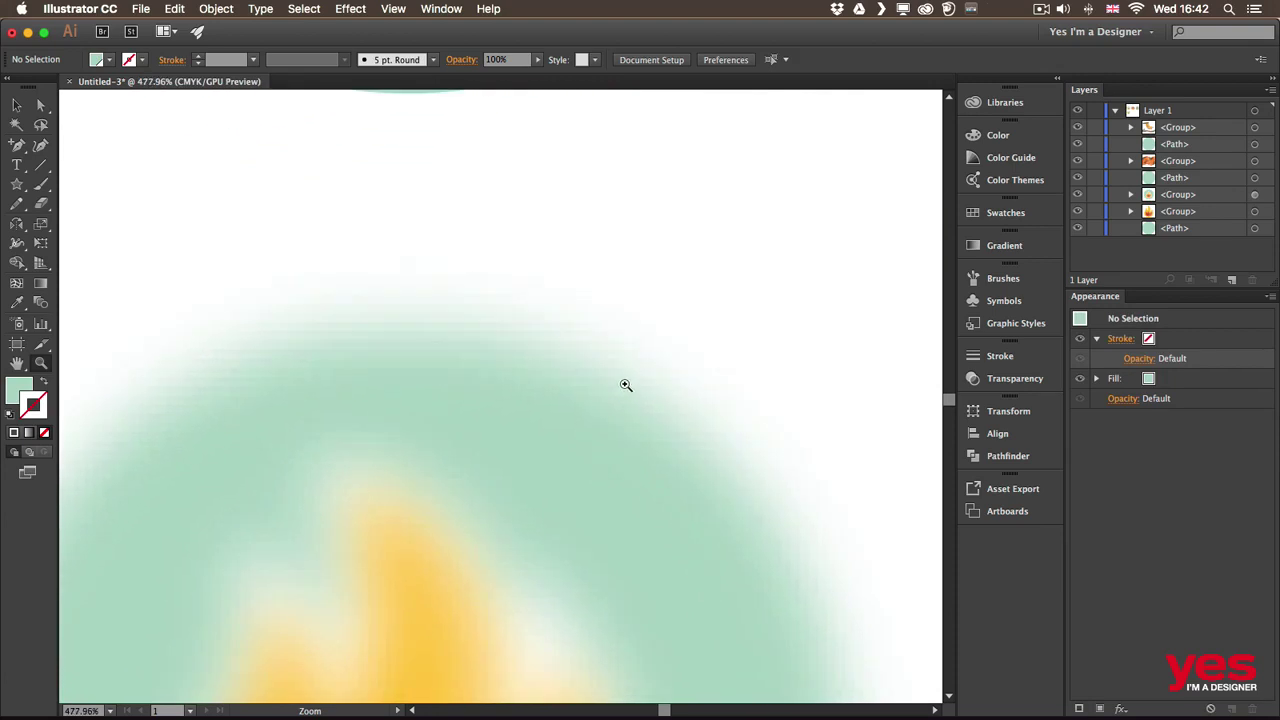
key("v")
scroll(760, 311, "down", 3)
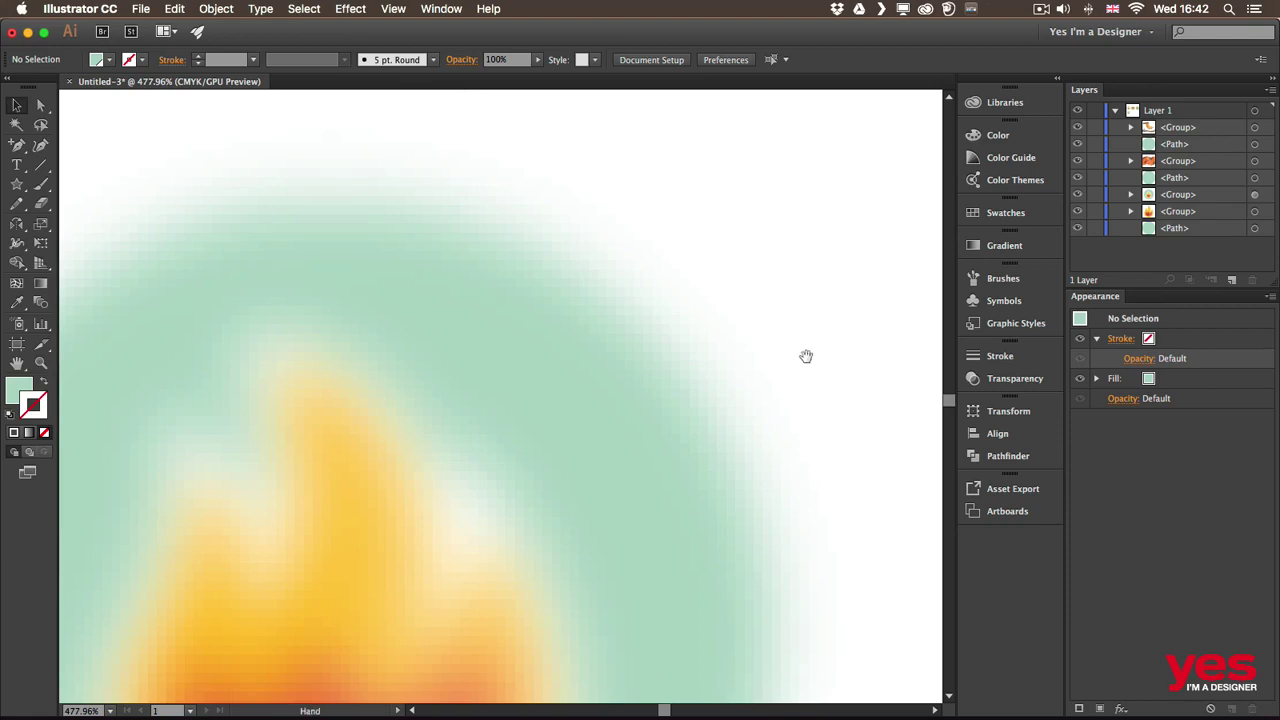
left_click_drag(806, 354, 689, 257)
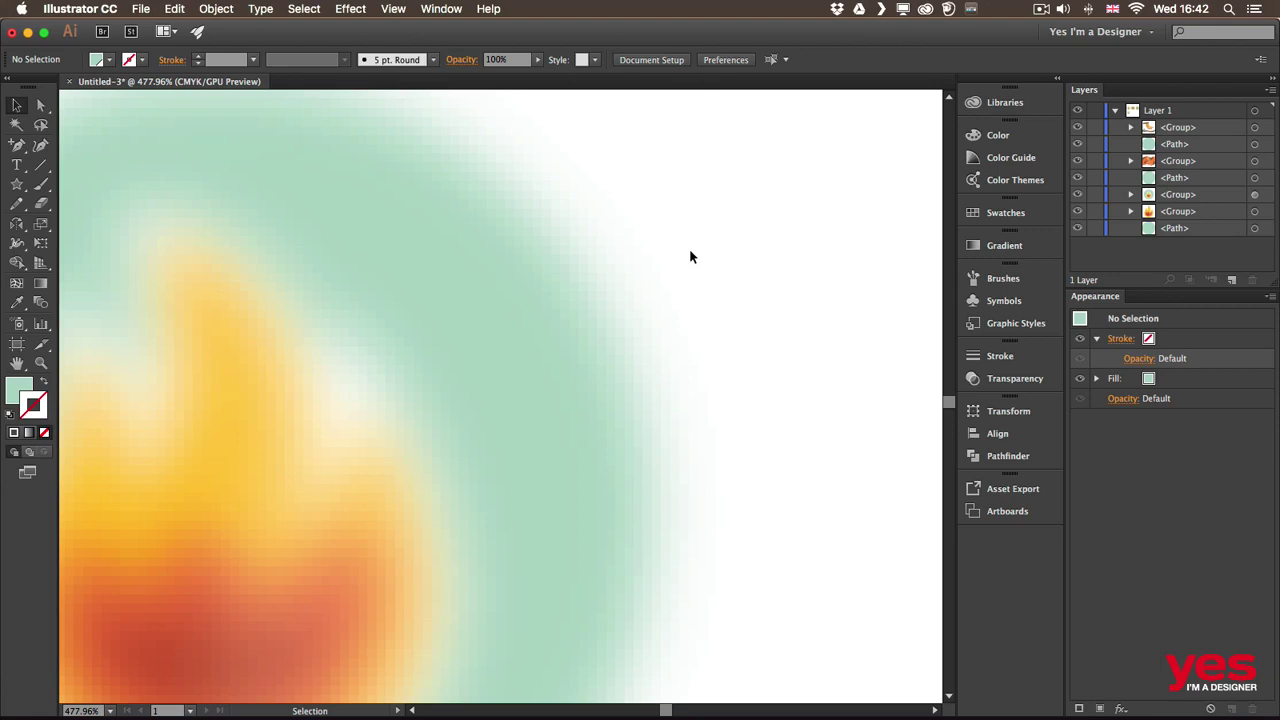
left_click(352, 9)
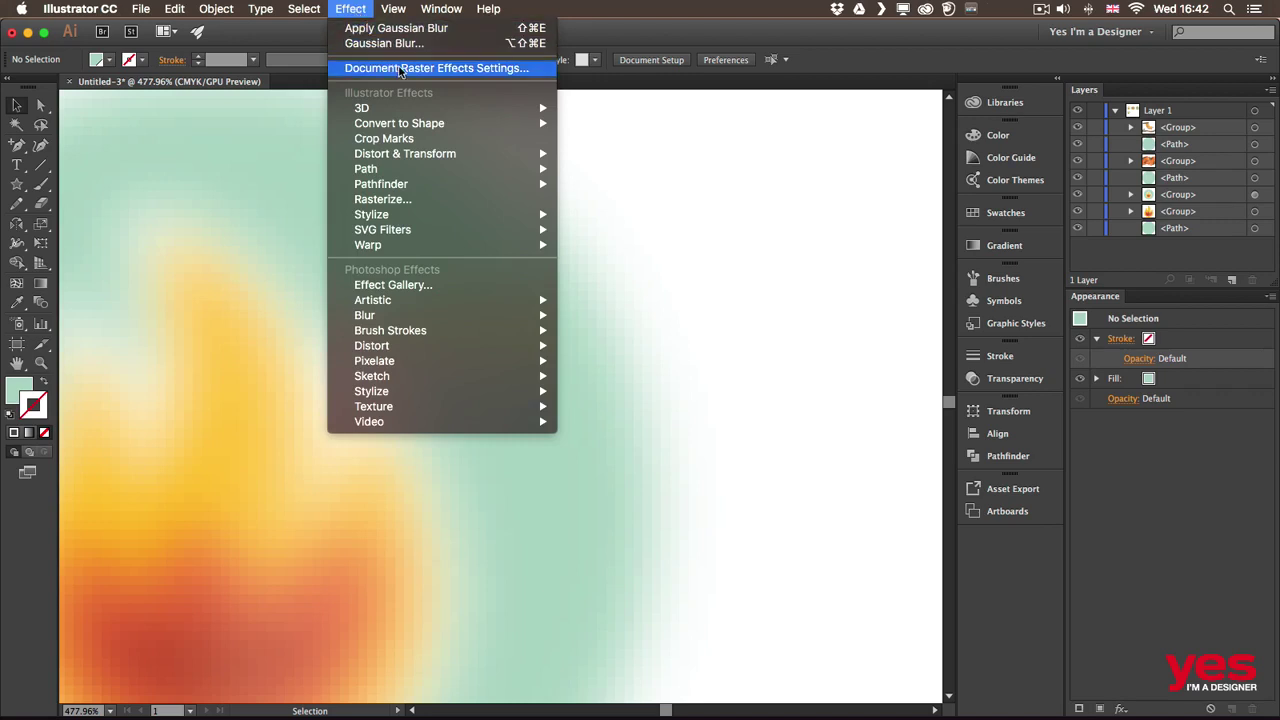
Set the Document Raster Effects resolution to High (300 ppi).
left_click(397, 68)
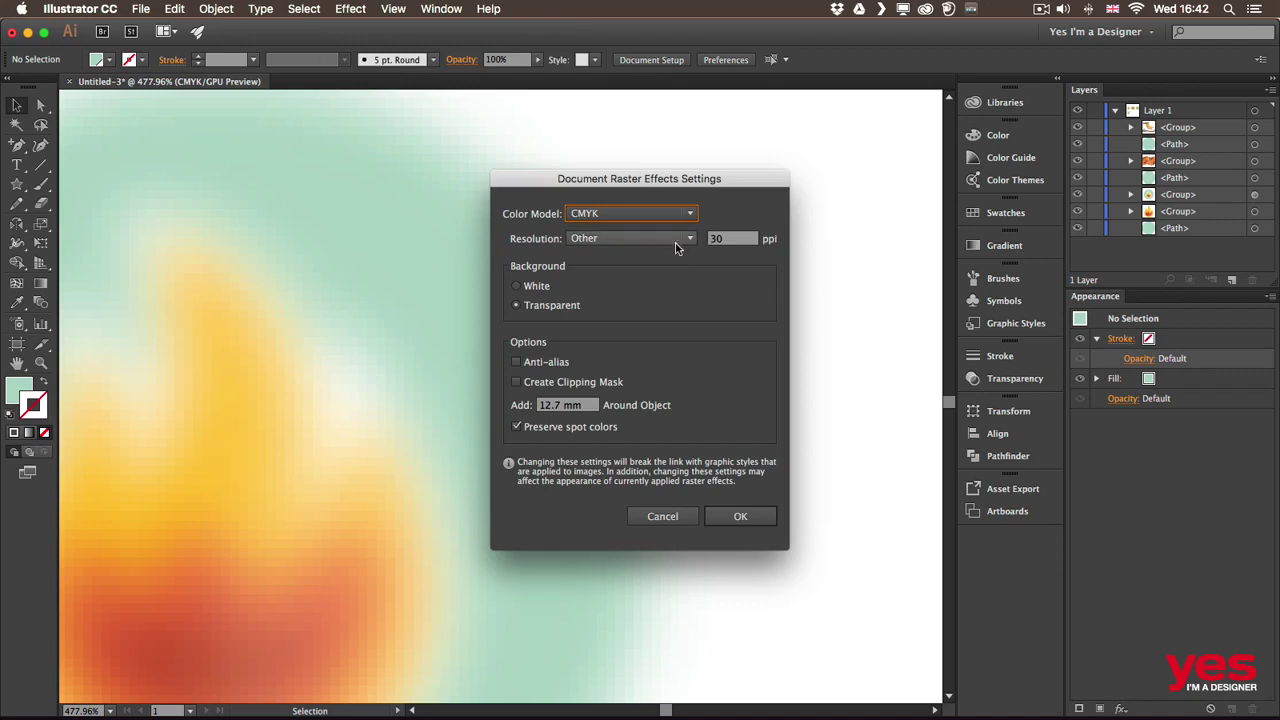
left_click_drag(668, 180, 846, 132)
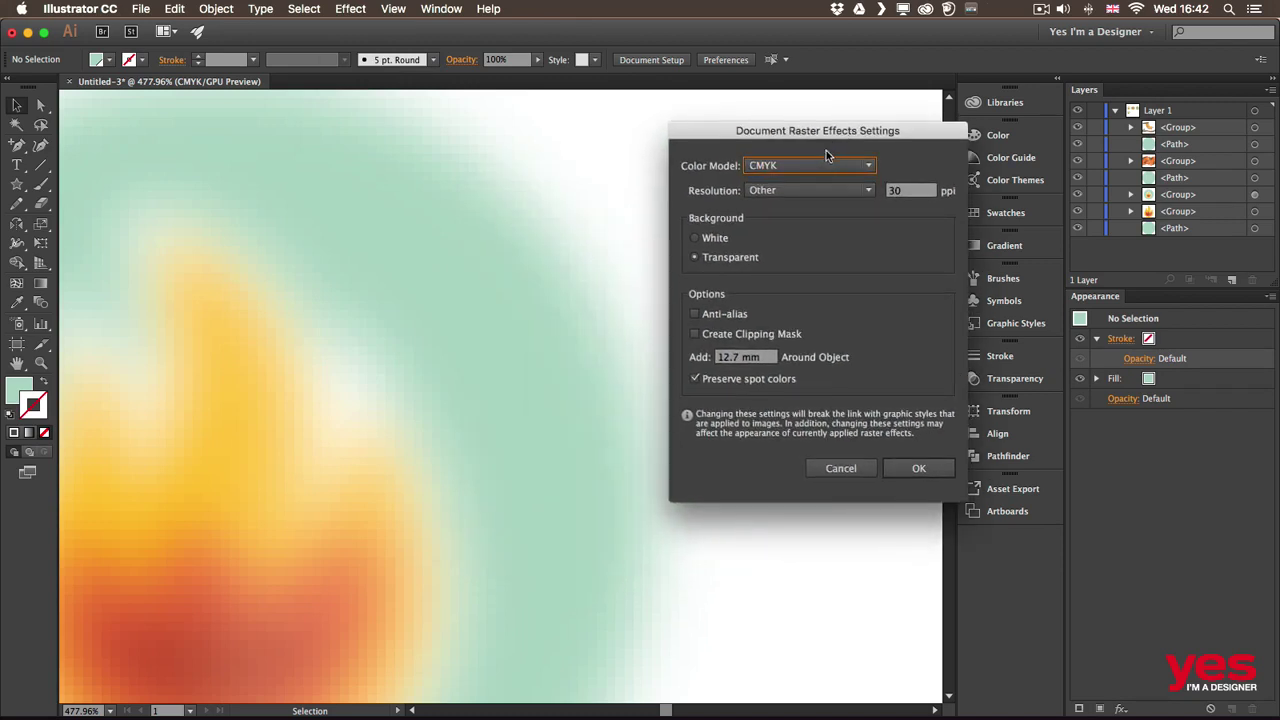
left_click(858, 192)
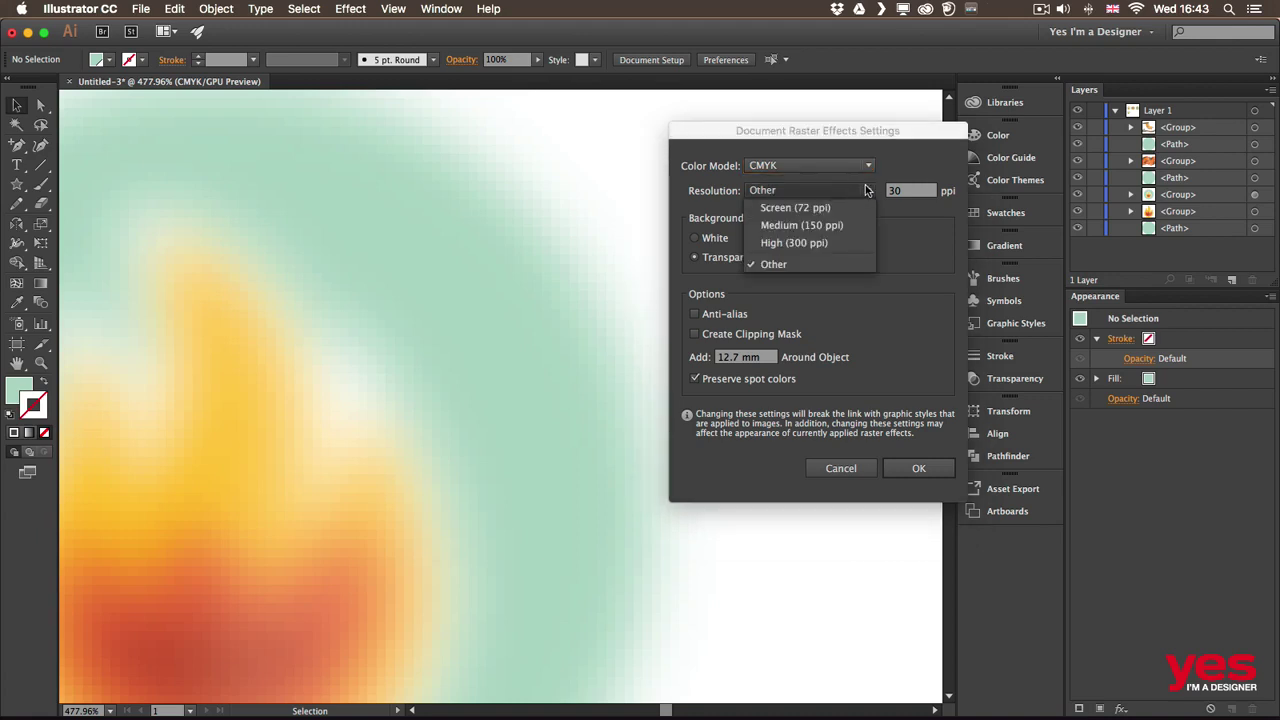
left_click(803, 245)
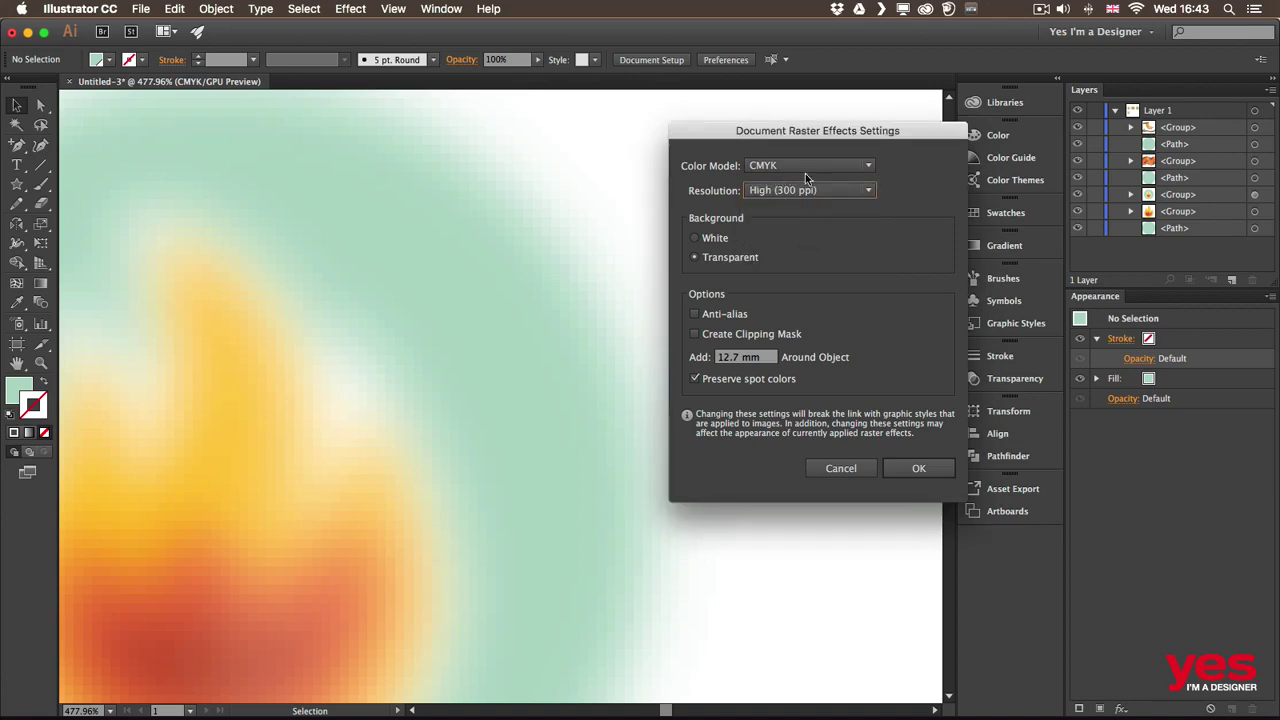
left_click(915, 470)
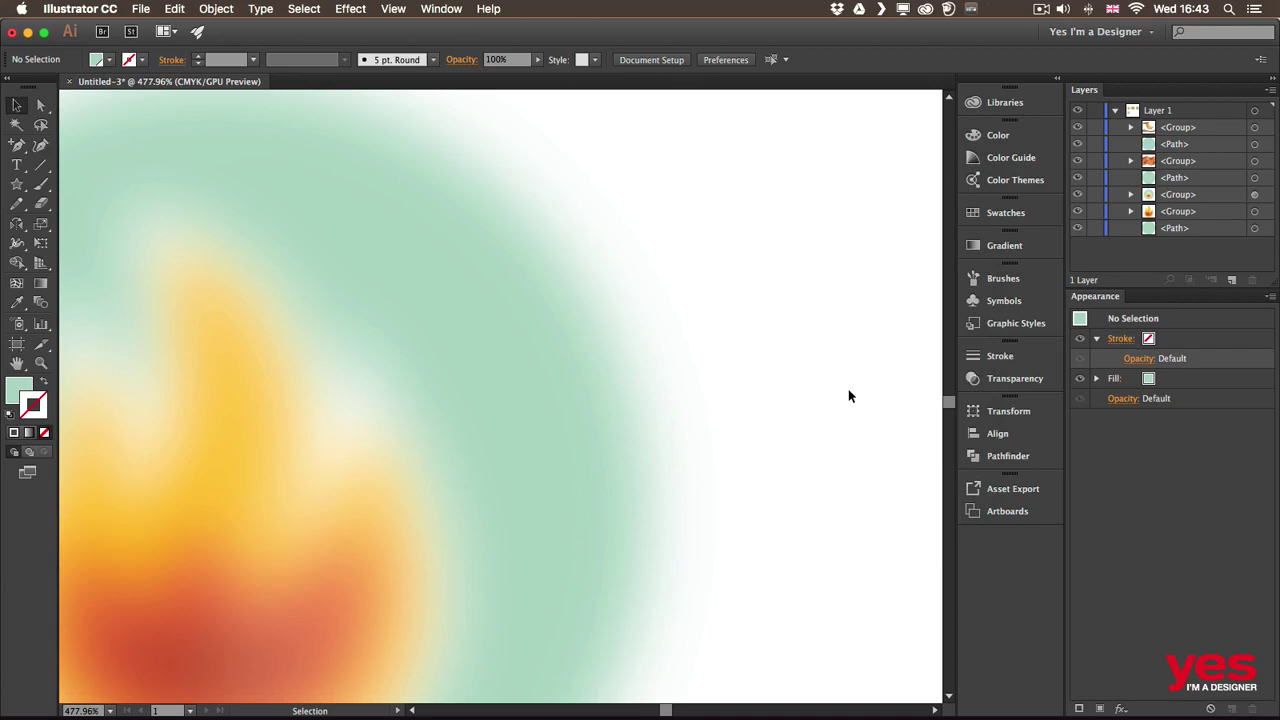
Change the Document Raster Effects resolution to Screen (72 ppi).
left_click(351, 9)
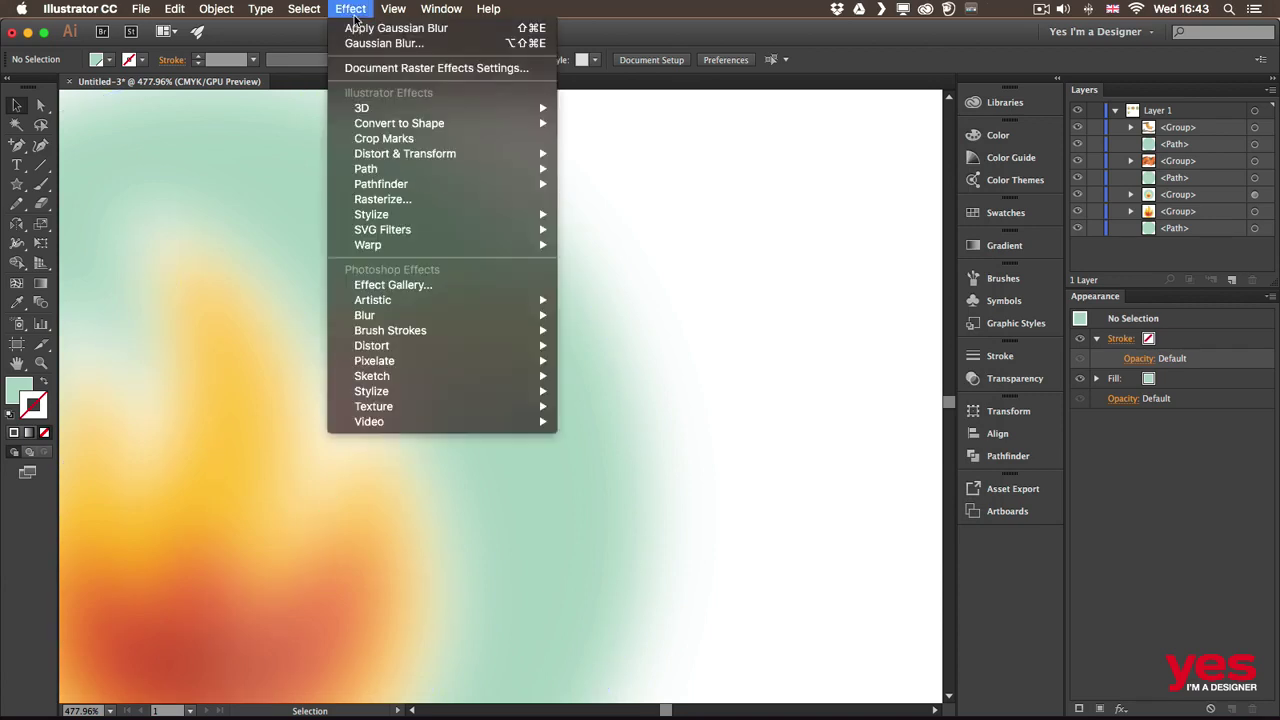
left_click(375, 68)
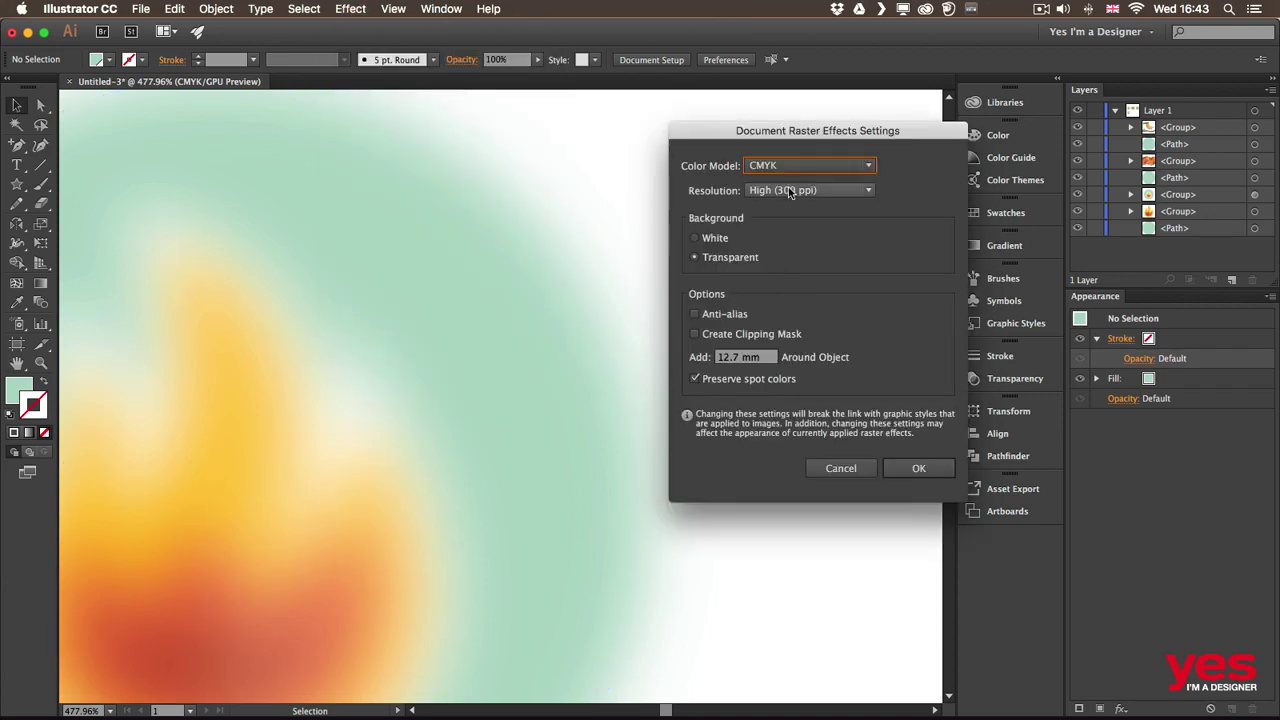
left_click(788, 189)
left_click(790, 208)
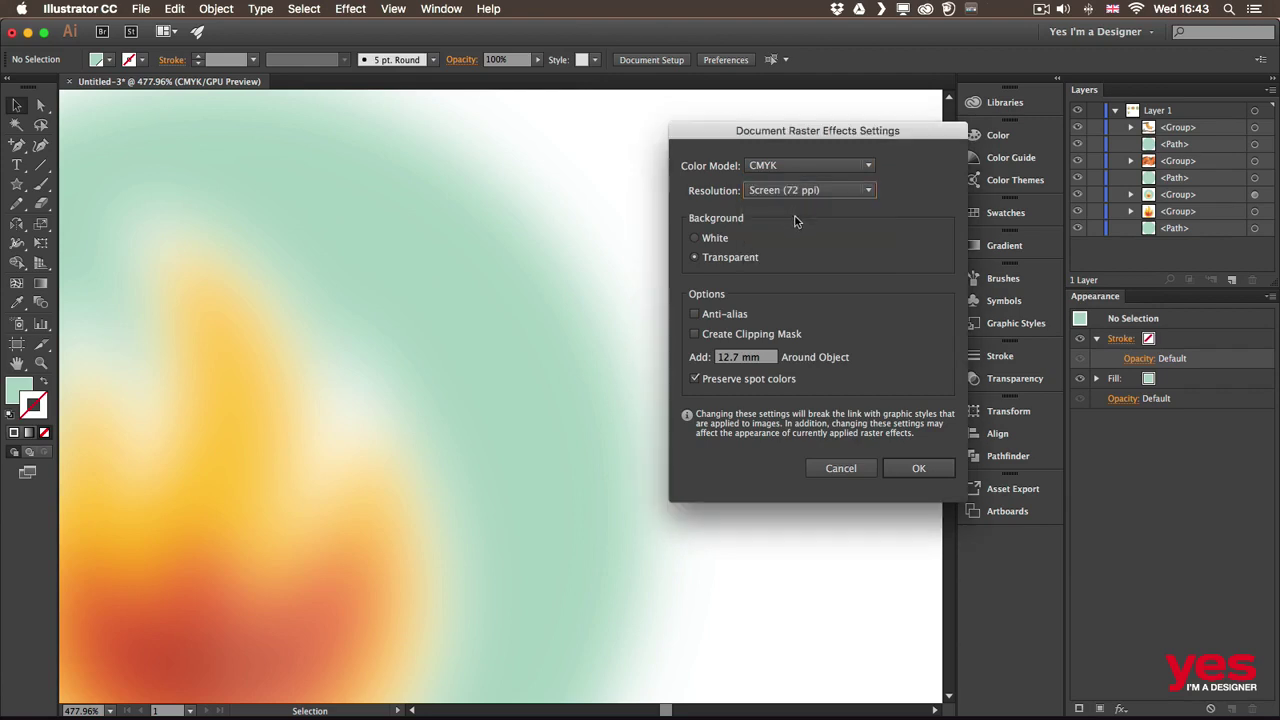
left_click(940, 468)
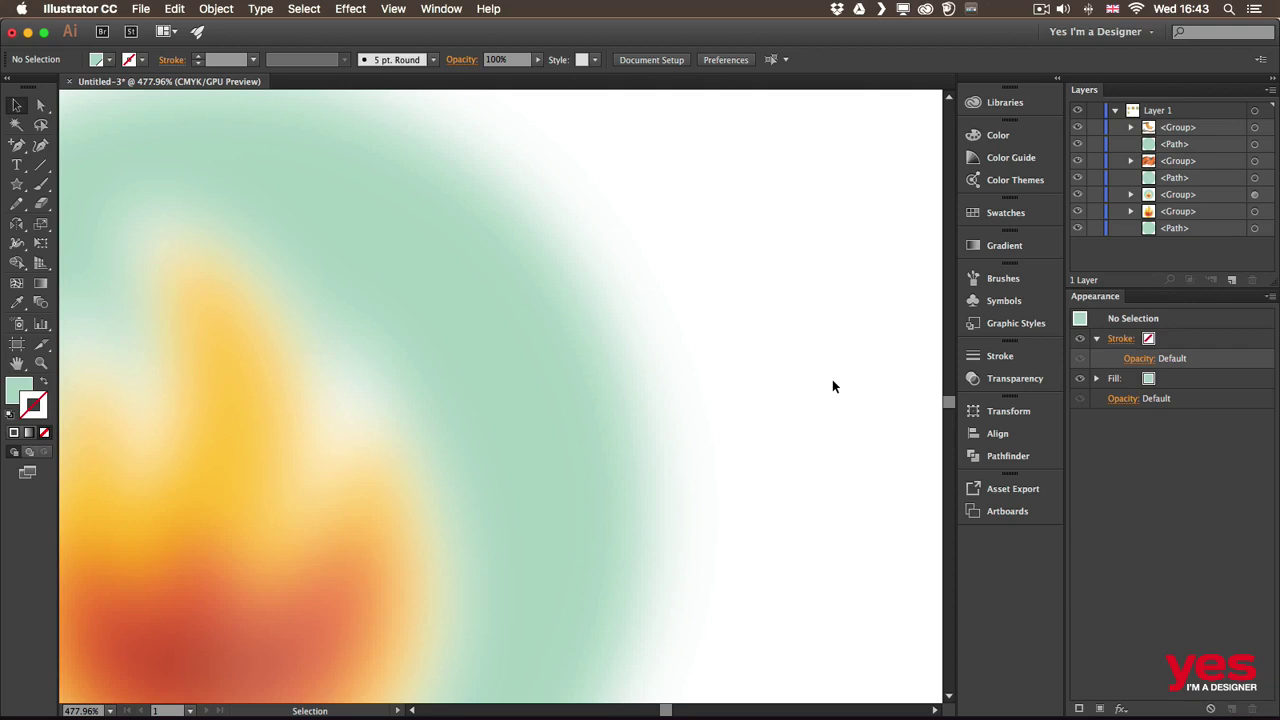
Fit the whole artboard in the window to show all four icons.
key("super+0")
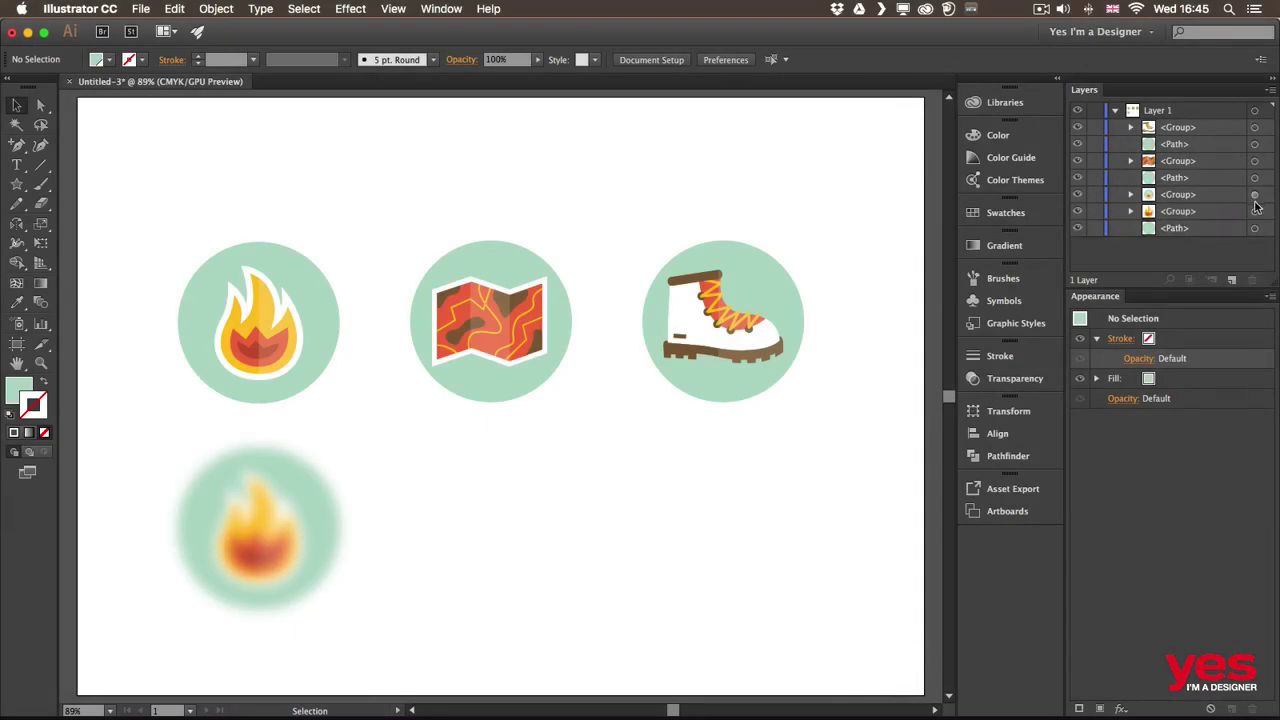
Review the blurred copy's Gaussian Blur unchanged, then group the top fire icon with its circle.
left_click(1255, 195)
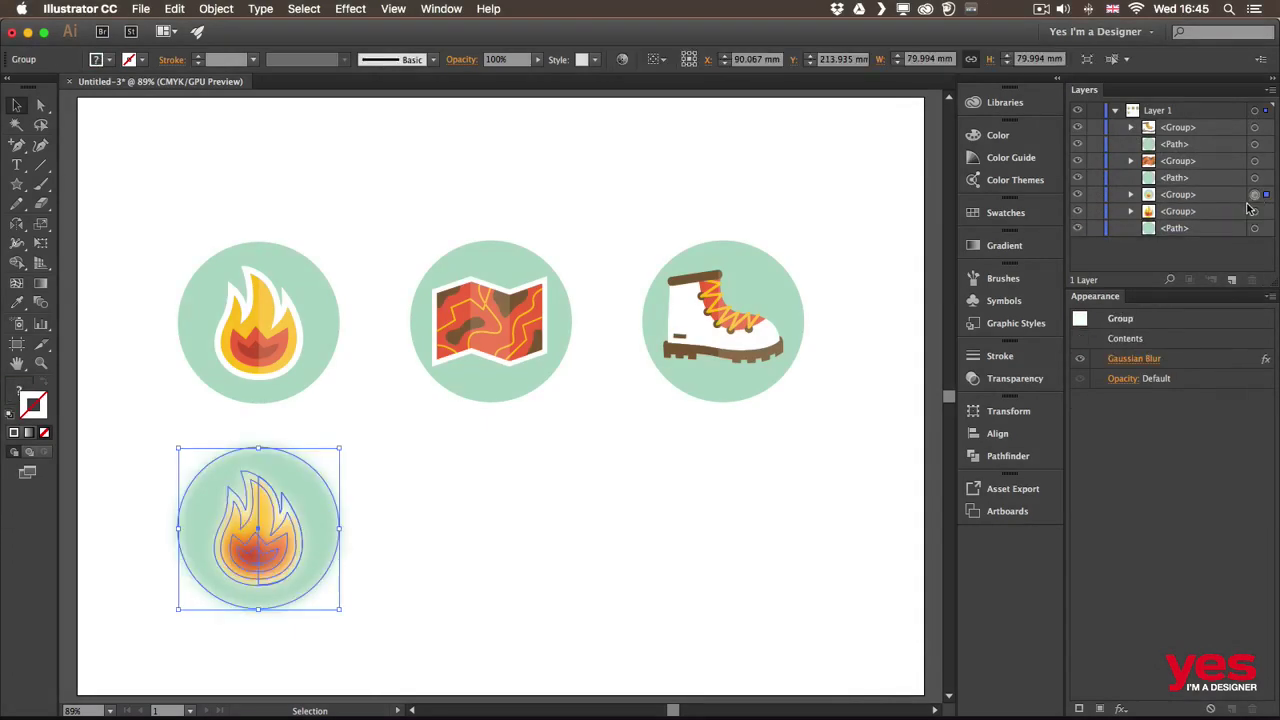
left_click(1080, 360)
left_click(1077, 363)
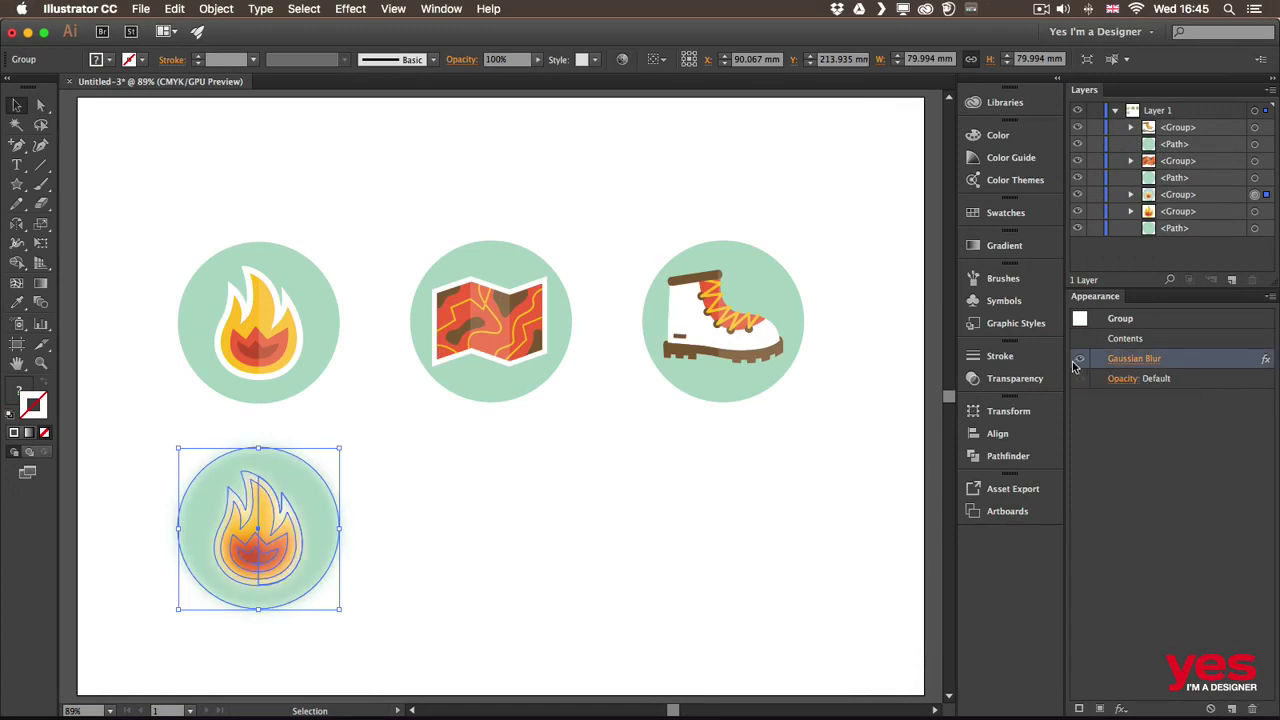
left_click(1135, 360)
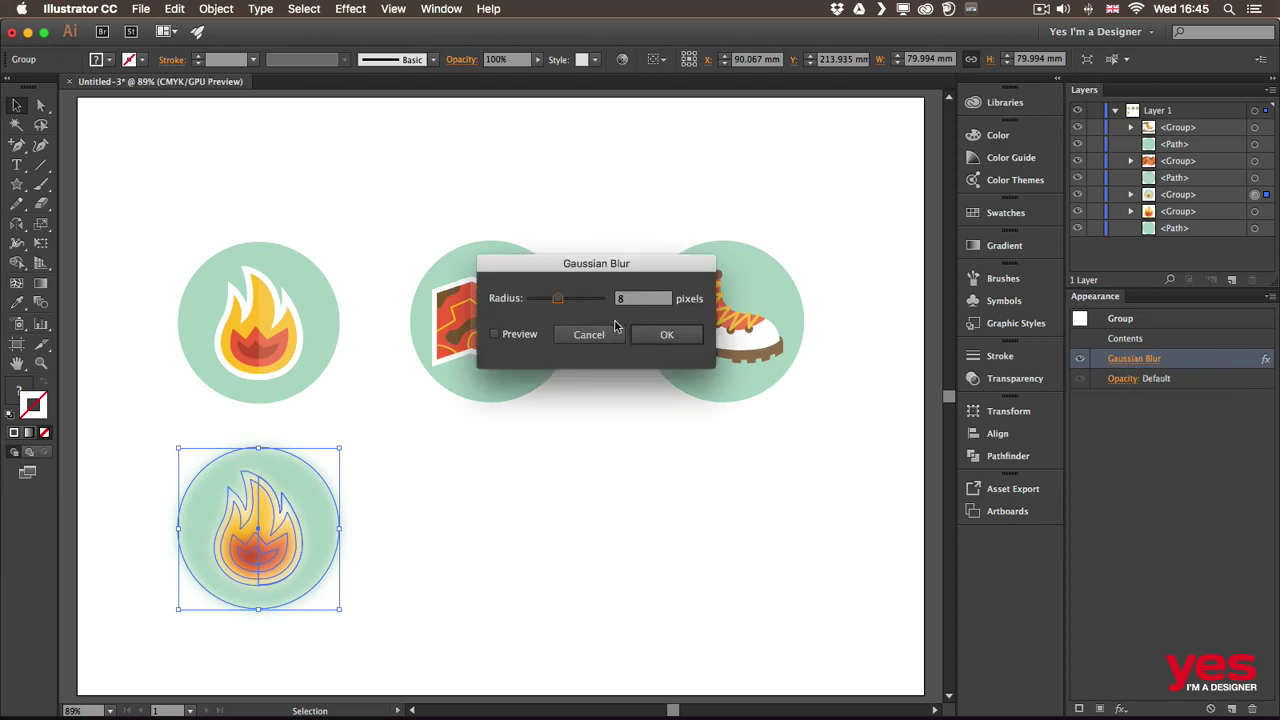
left_click(589, 335)
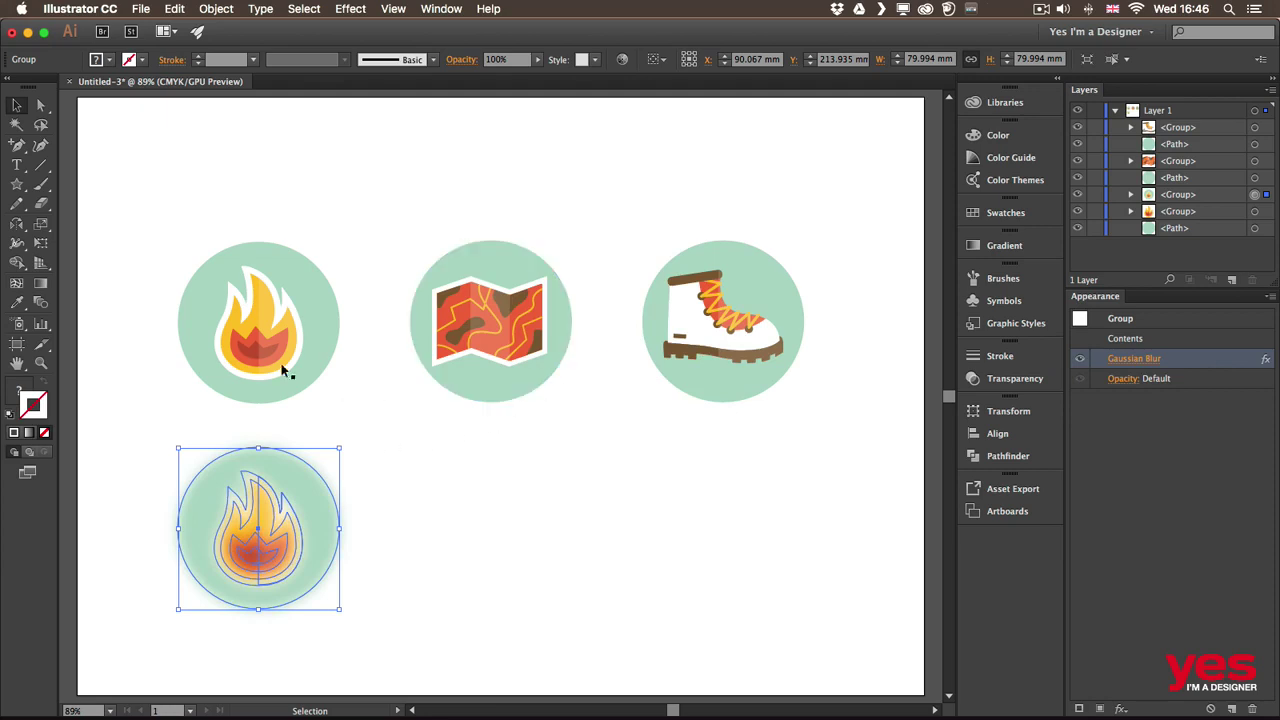
left_click_drag(287, 348, 292, 352)
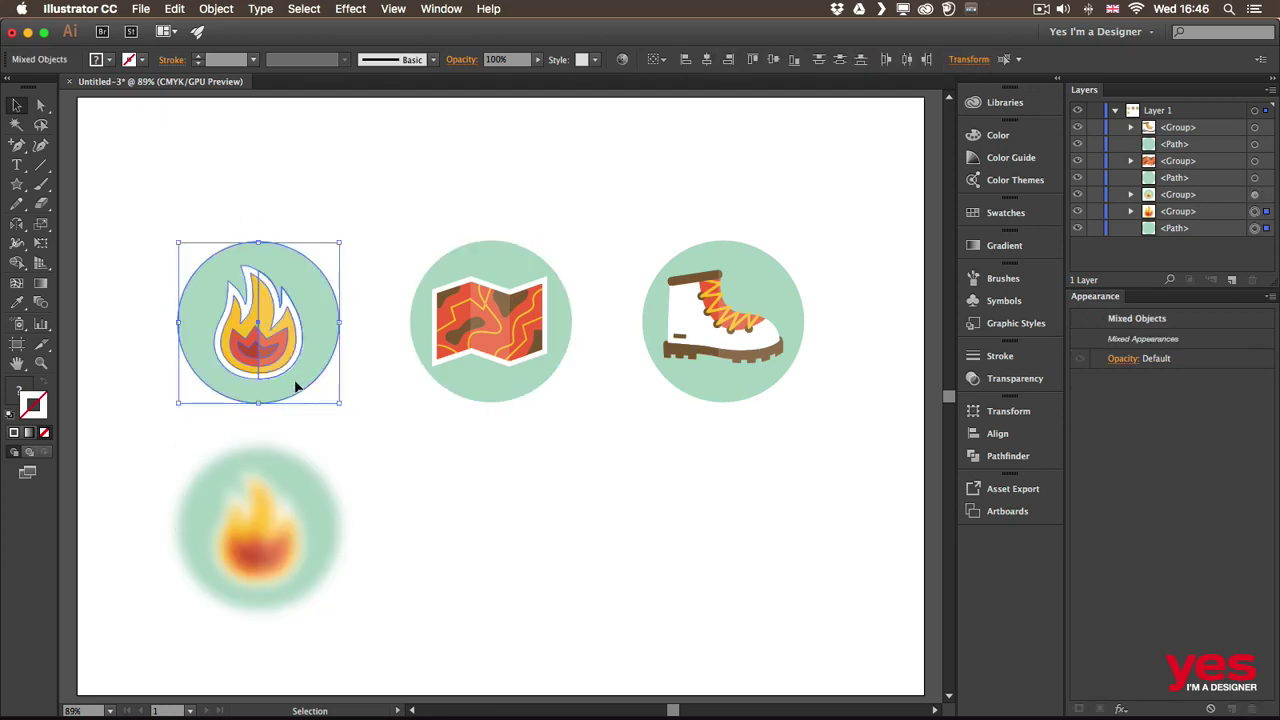
key("super+g")
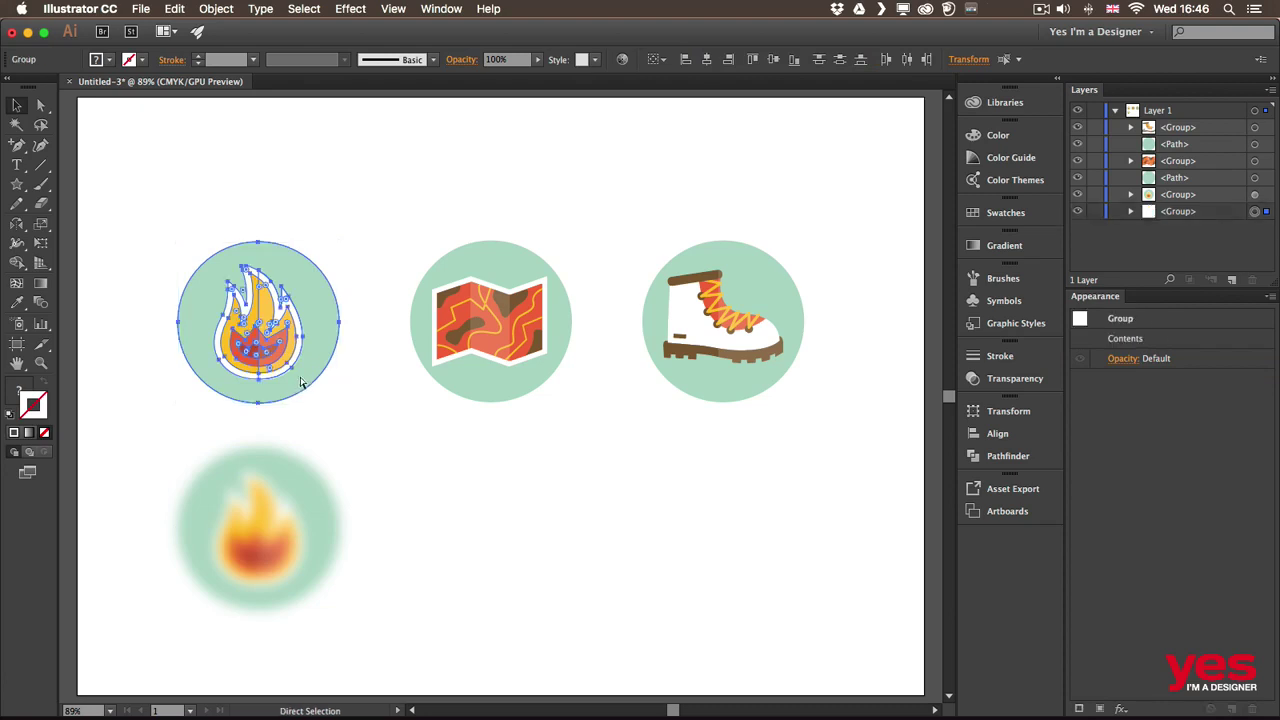
Apply a Roughen effect to the top fire group with 3% size and 27 detail.
left_click(355, 10)
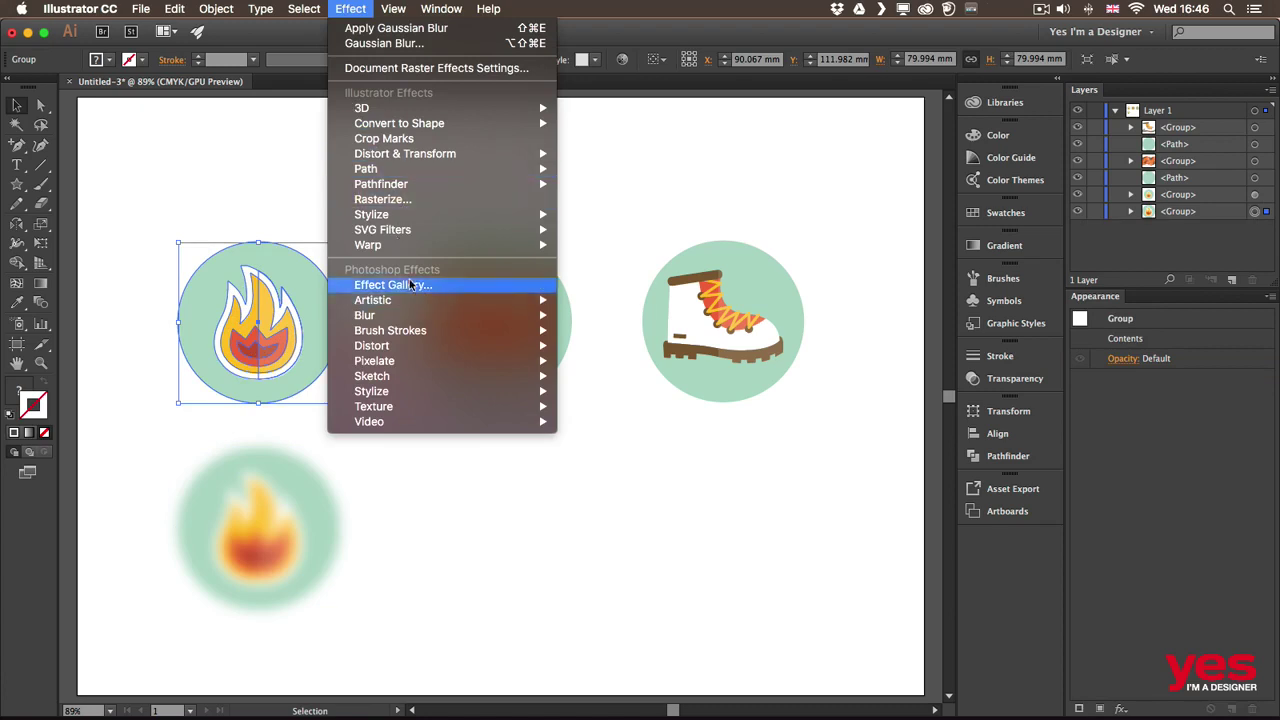
mouse_move(459, 160)
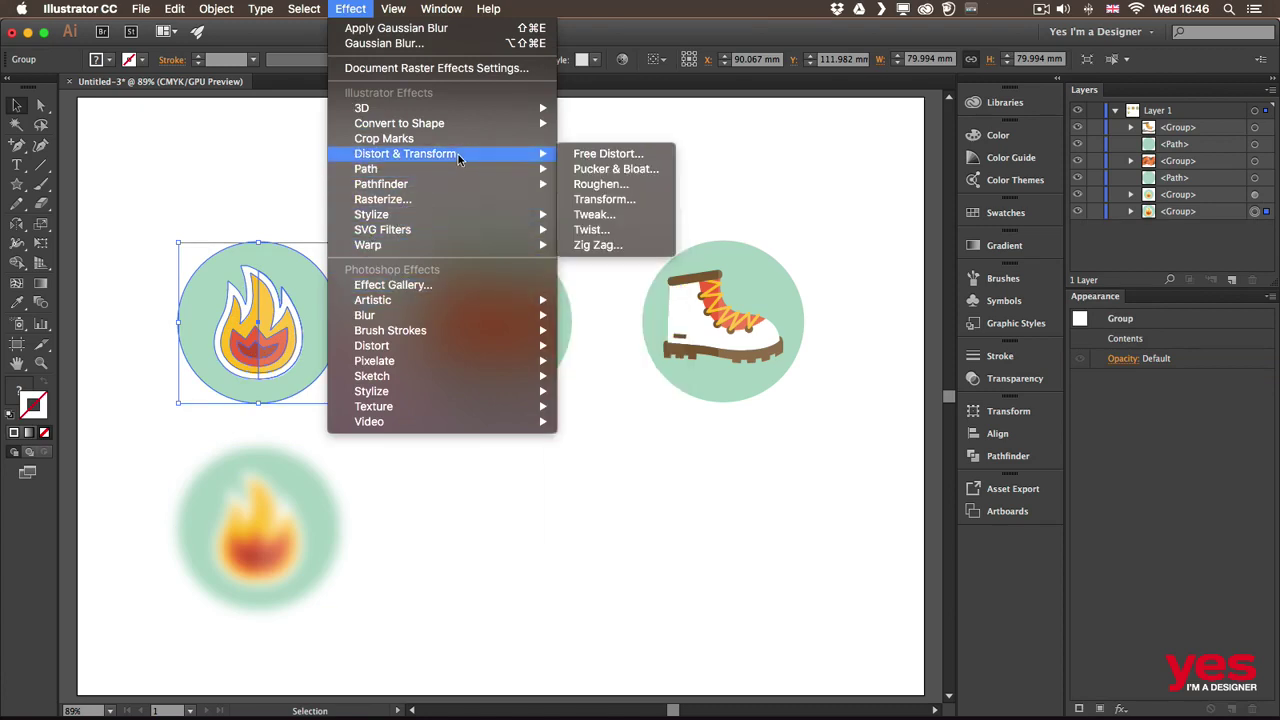
left_click(600, 185)
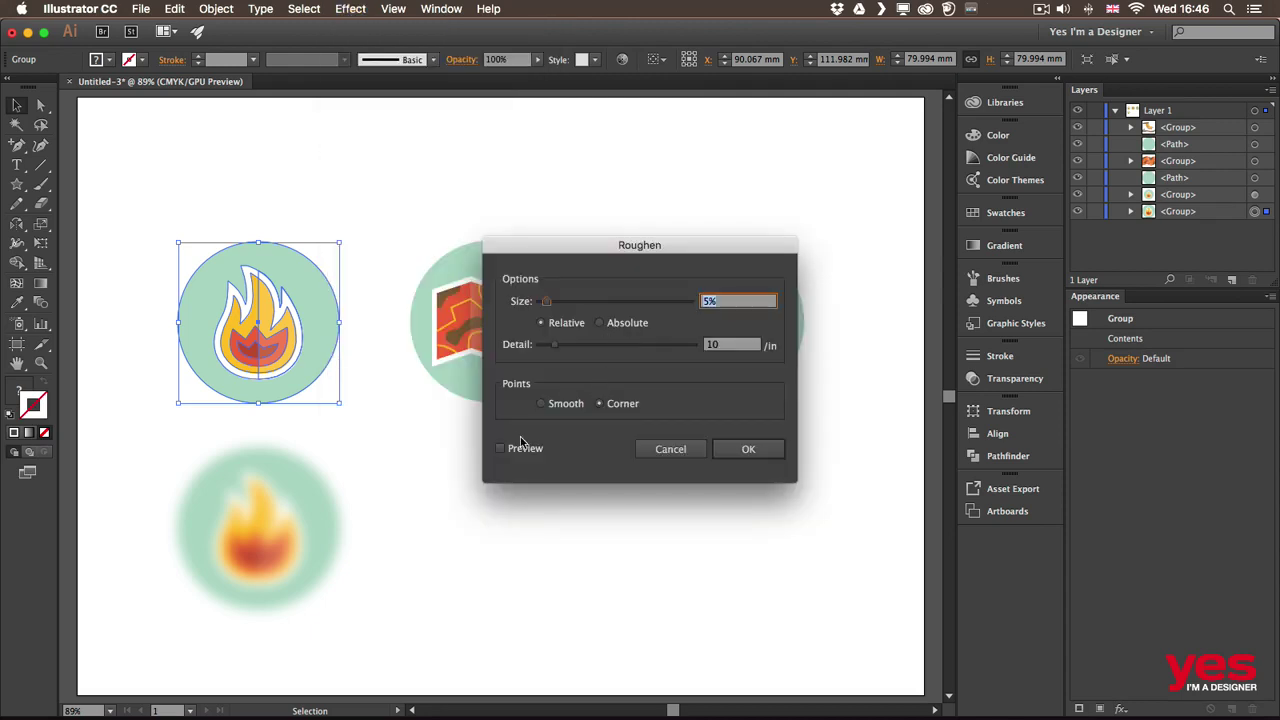
left_click(500, 449)
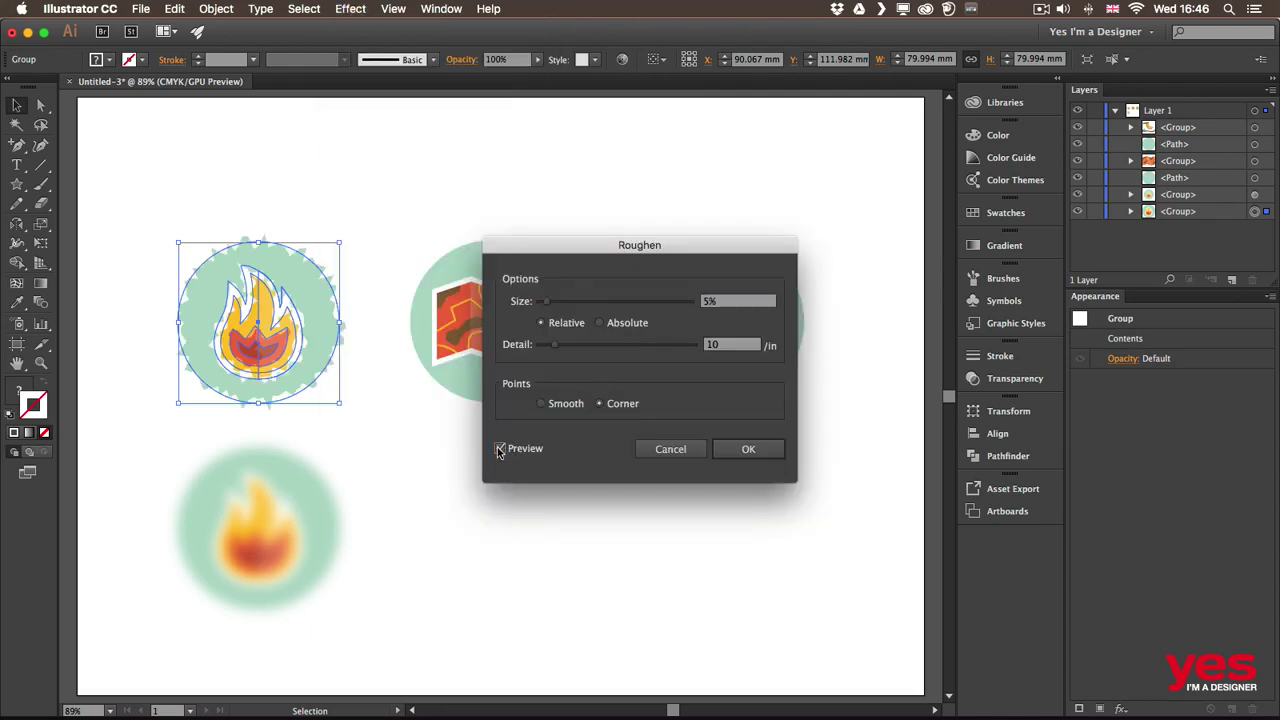
left_click_drag(576, 253, 448, 178)
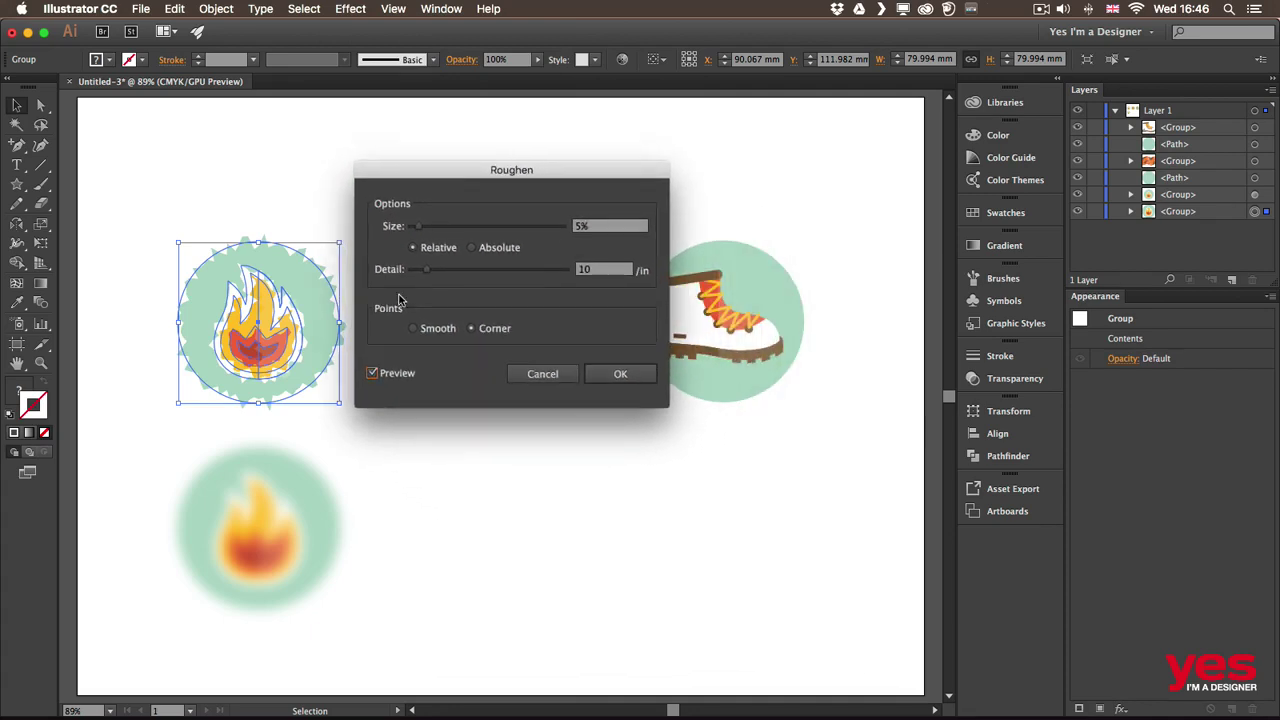
left_click_drag(417, 226, 470, 228)
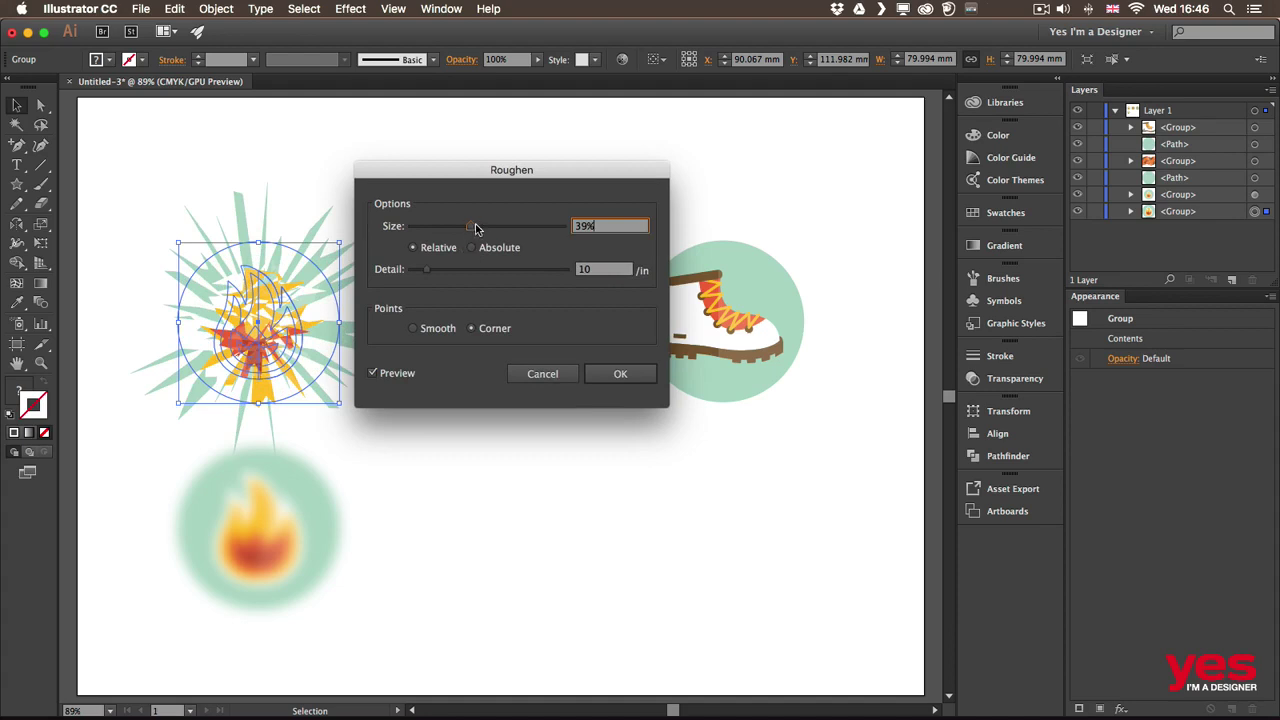
left_click(468, 228)
mouse_move(468, 228)
left_mouse_down()
mouse_move(431, 229)
mouse_move(449, 228)
left_mouse_up()
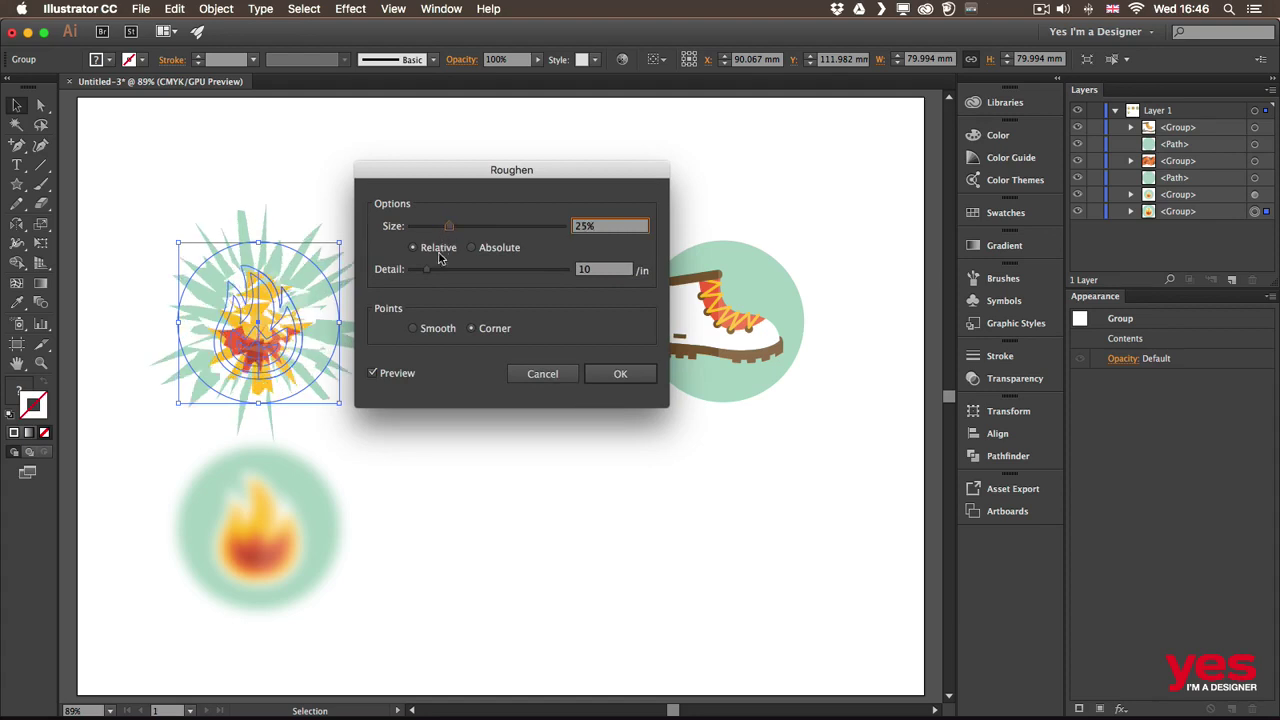
left_click_drag(427, 271, 415, 228)
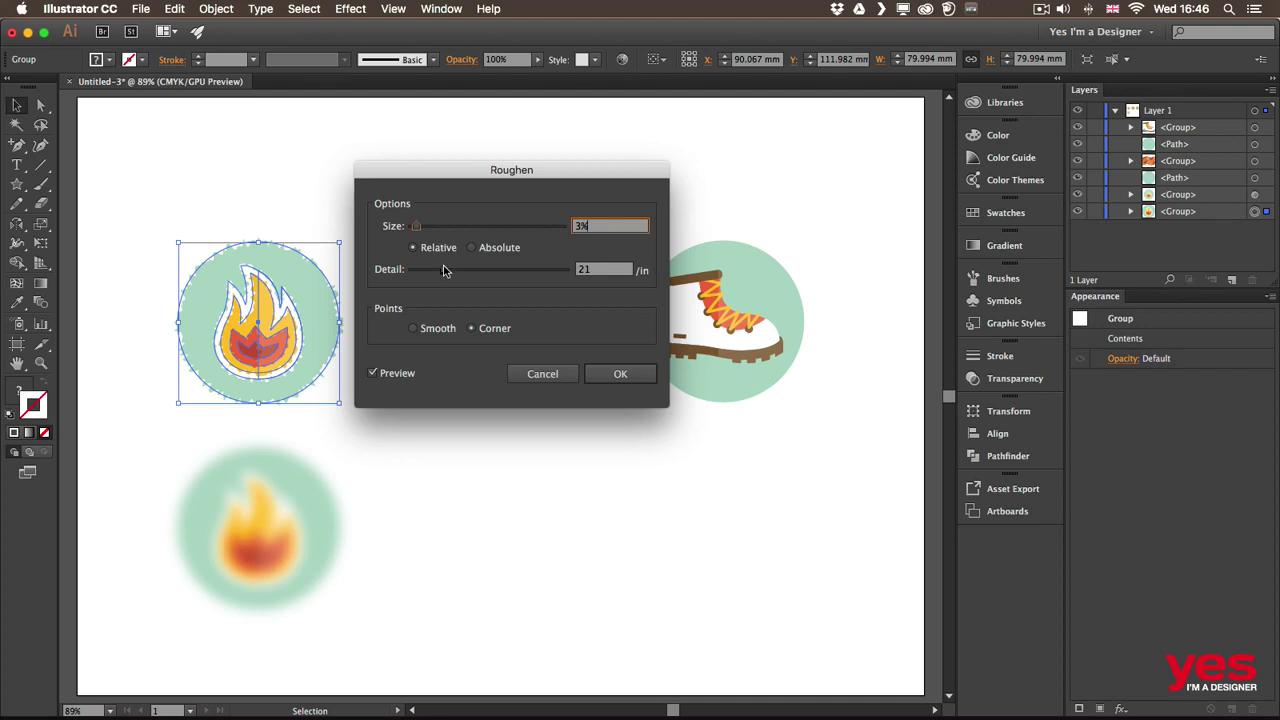
left_click_drag(443, 270, 452, 271)
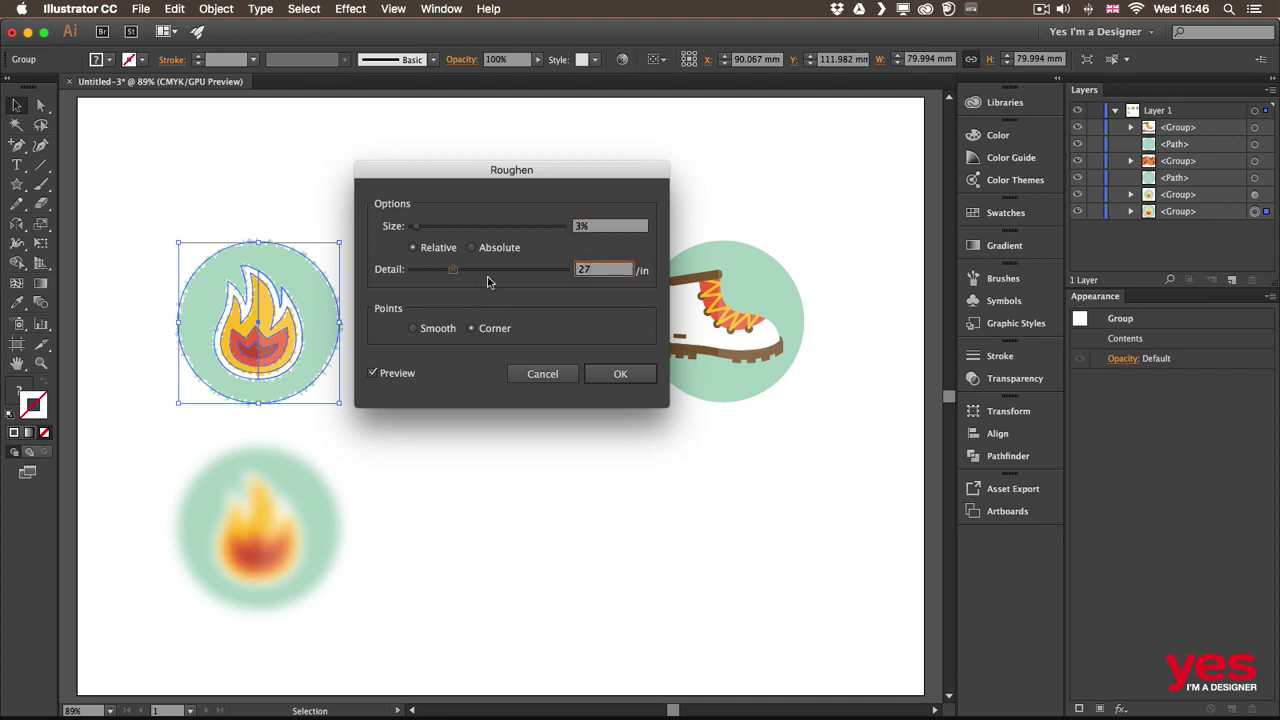
left_click(621, 374)
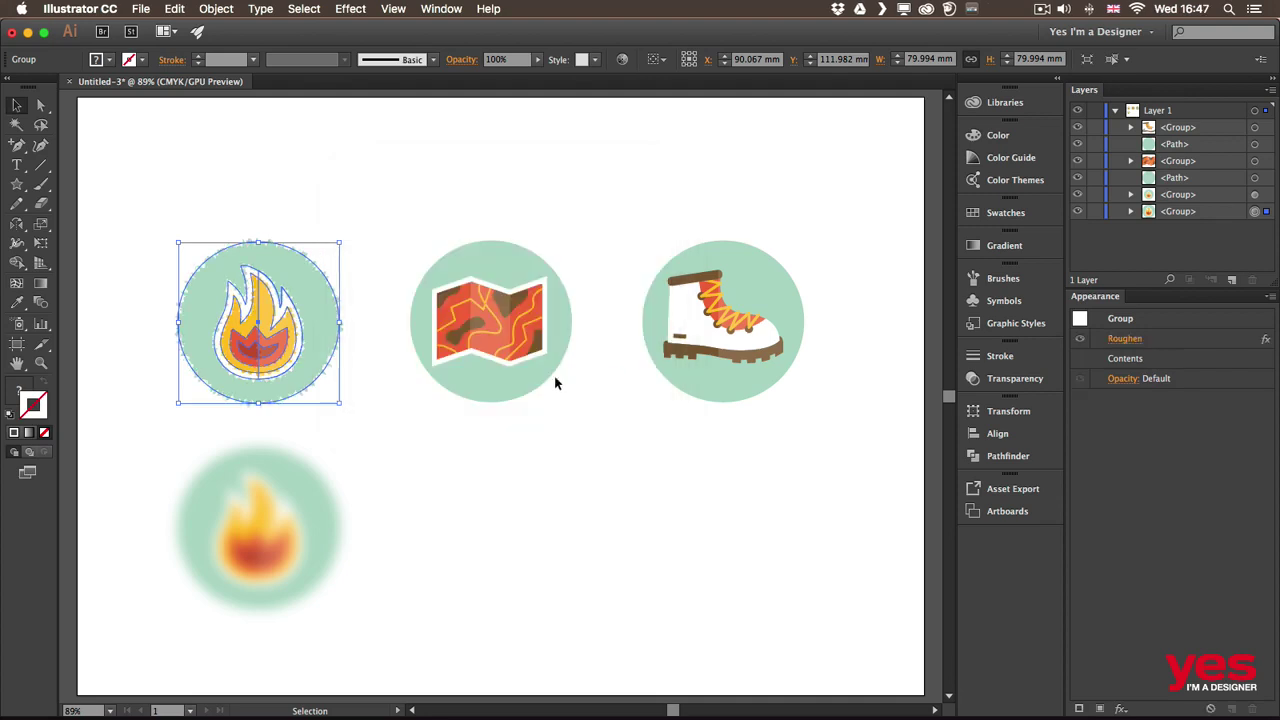
left_click(380, 402)
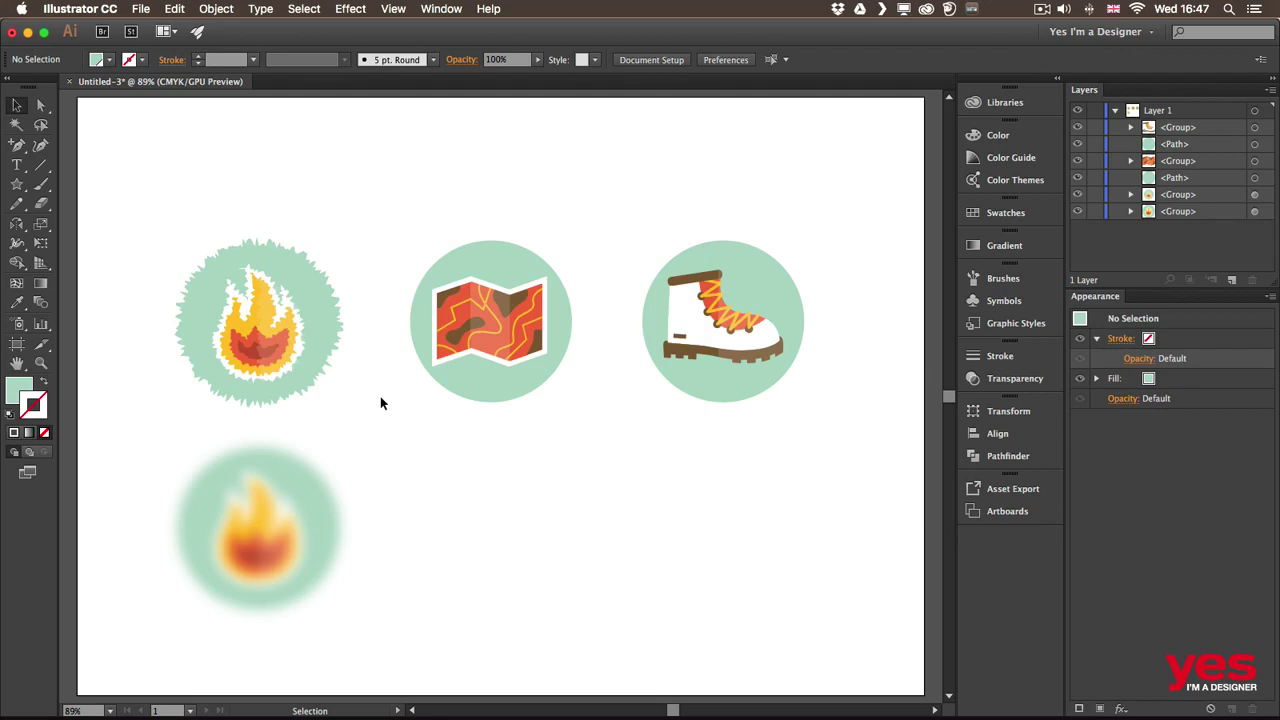
In the Layers panel, expand the fire group and target its <Path> background circle.
left_click(1255, 213)
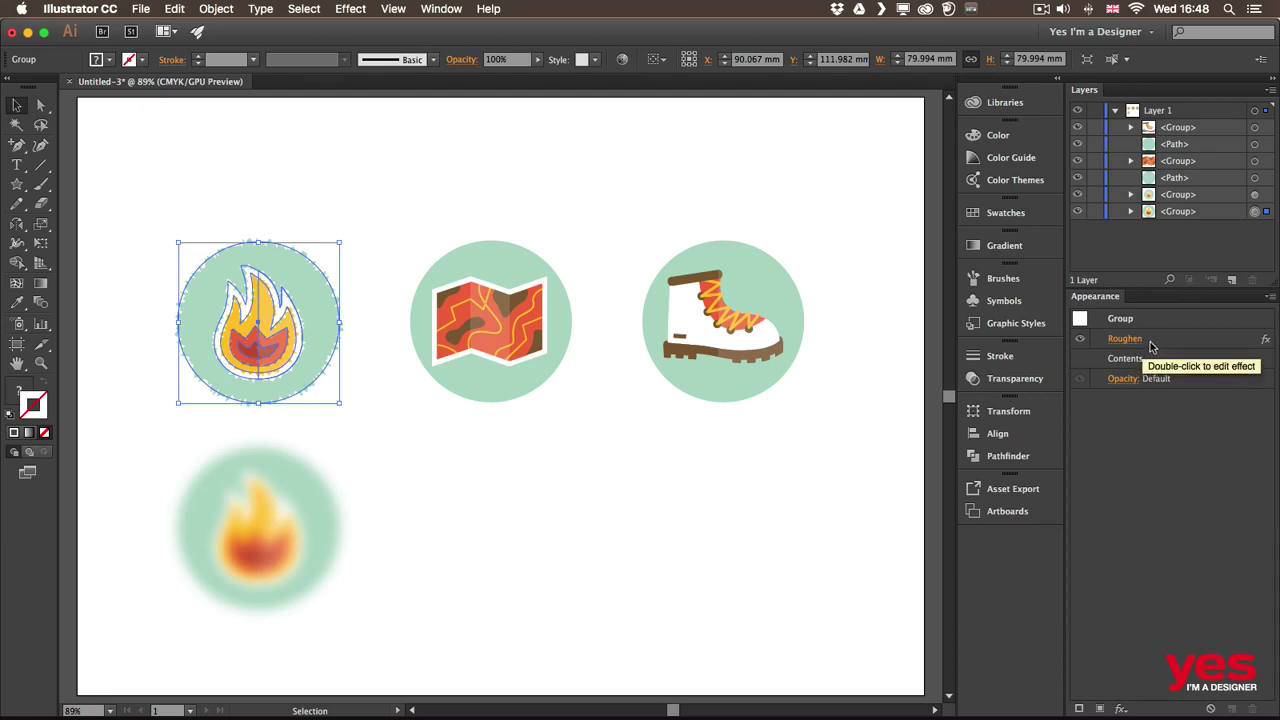
left_click(1130, 211)
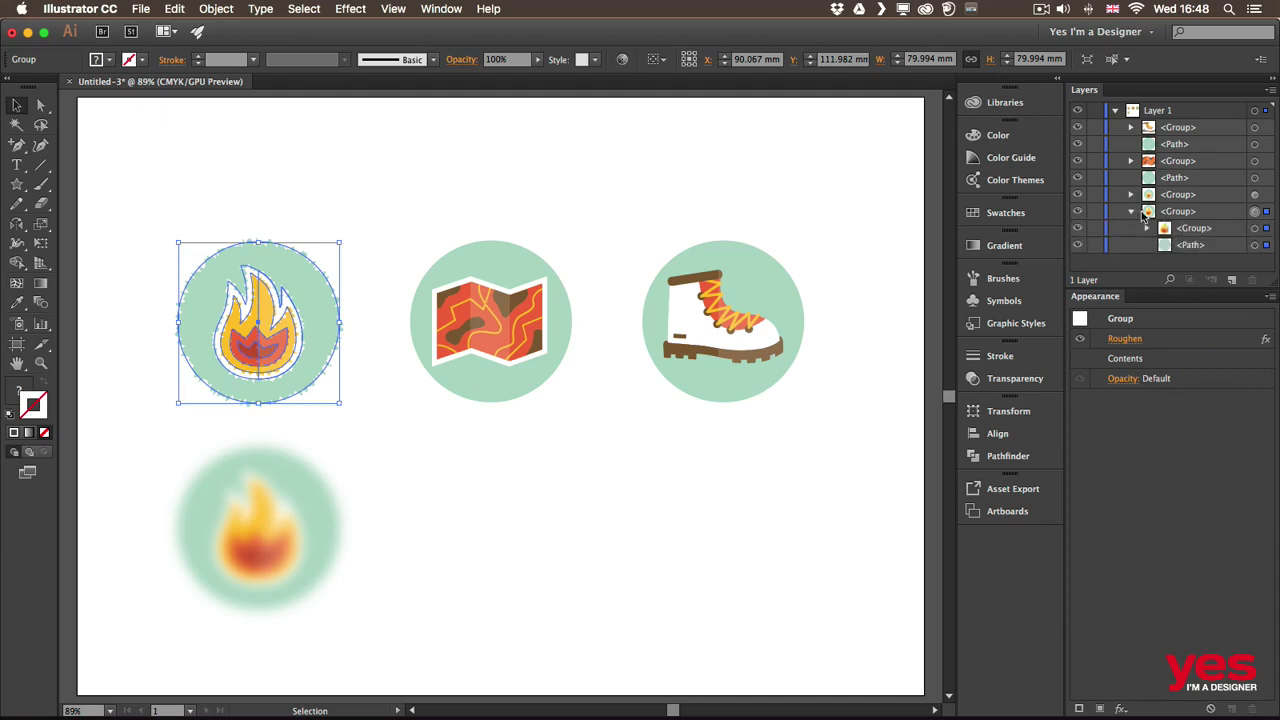
left_click(1255, 245)
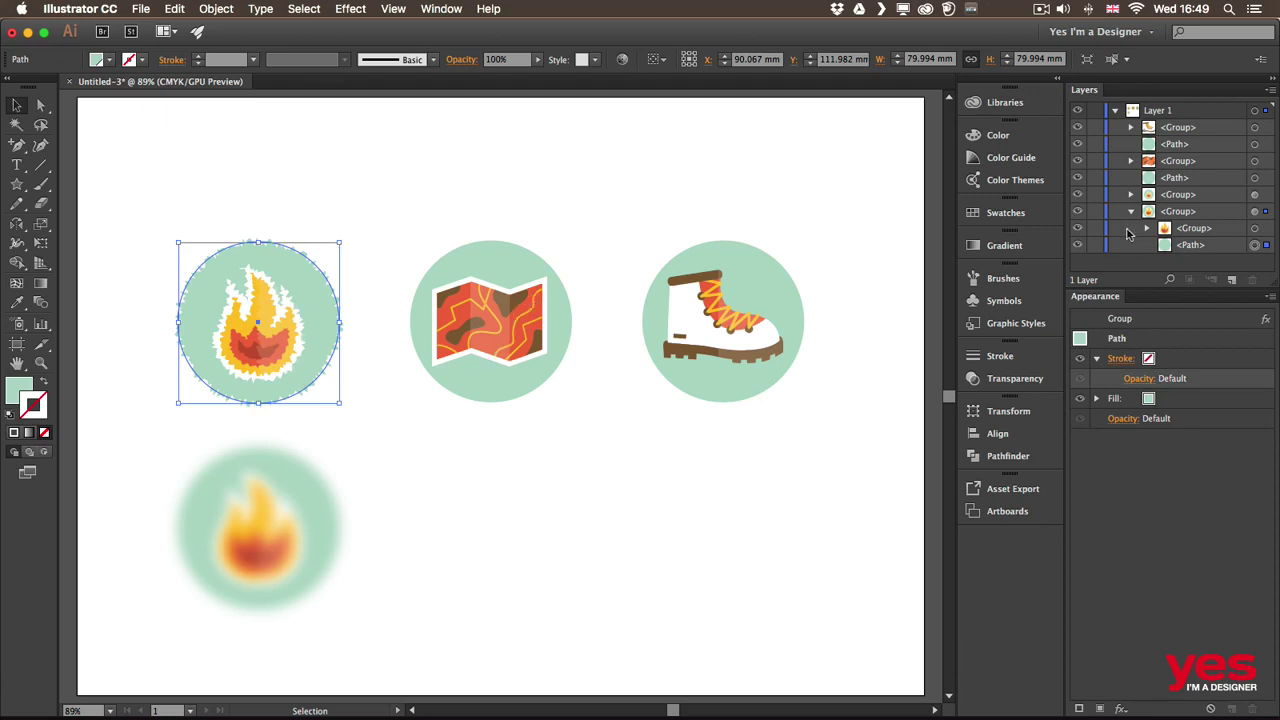
Apply Scribble to the green circle with 2 mm spacing, 28% curviness and 0 mm overlap variation.
left_click(340, 12)
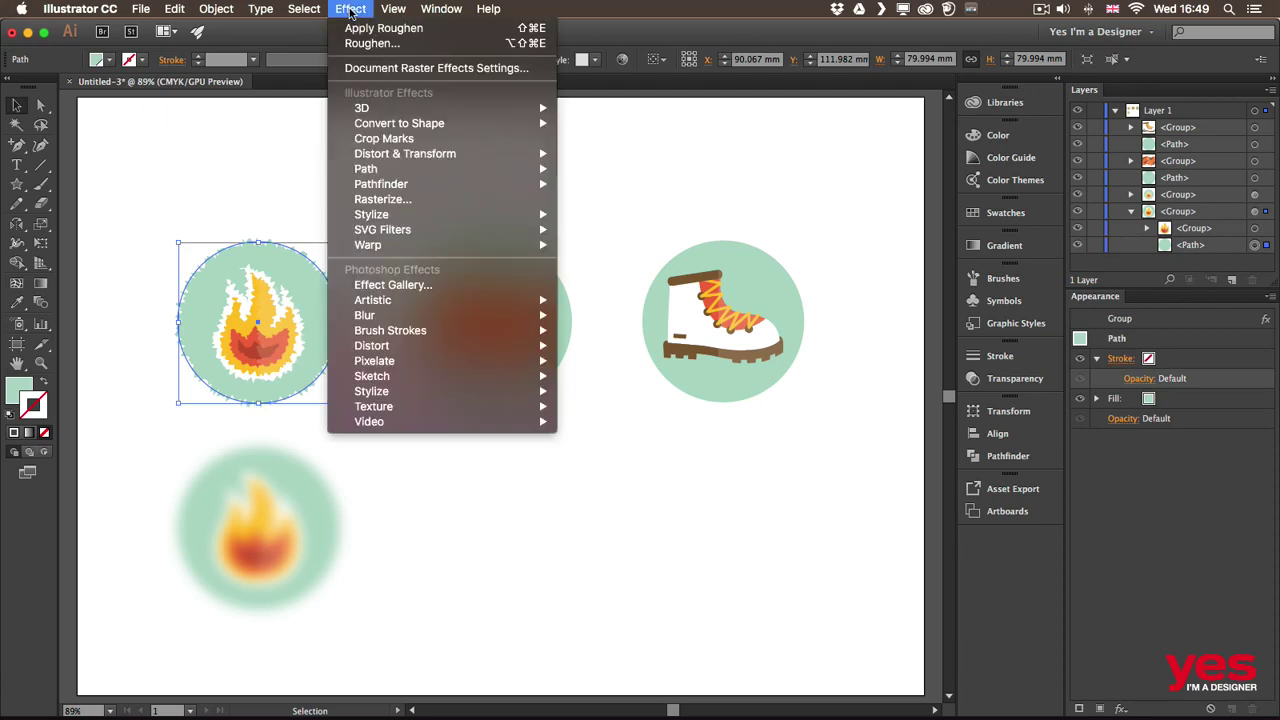
mouse_move(378, 220)
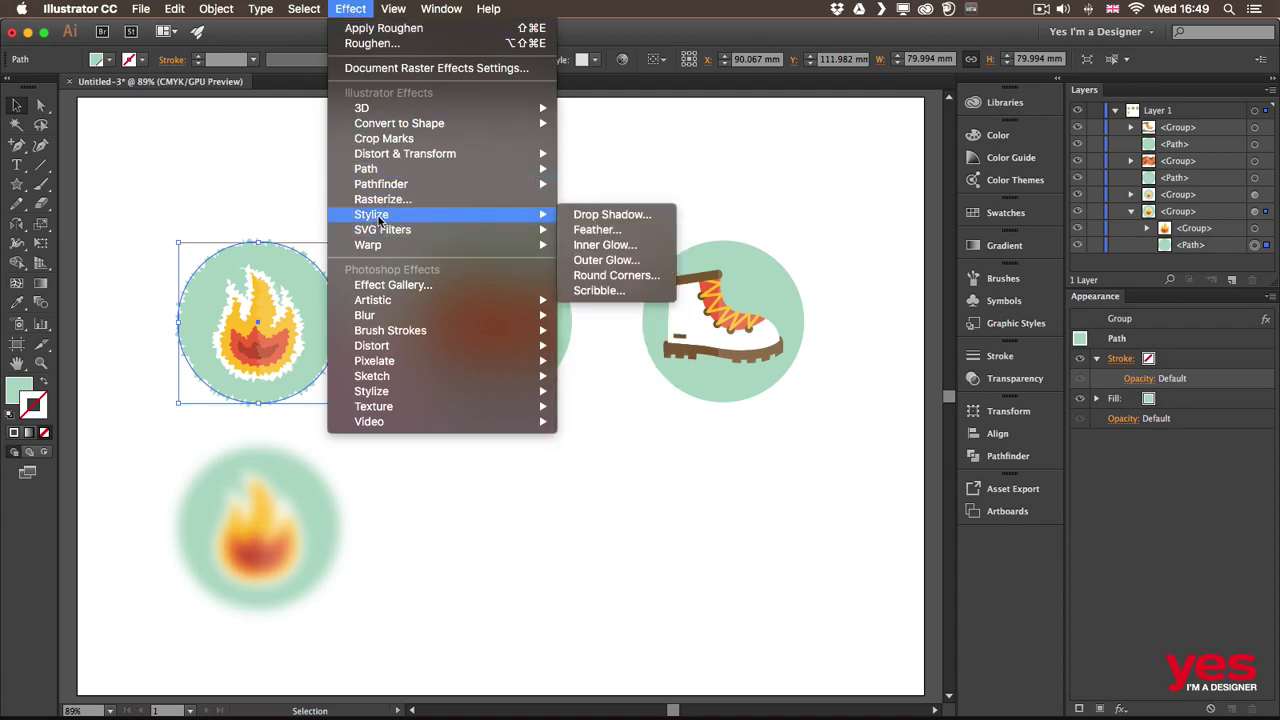
left_click(595, 290)
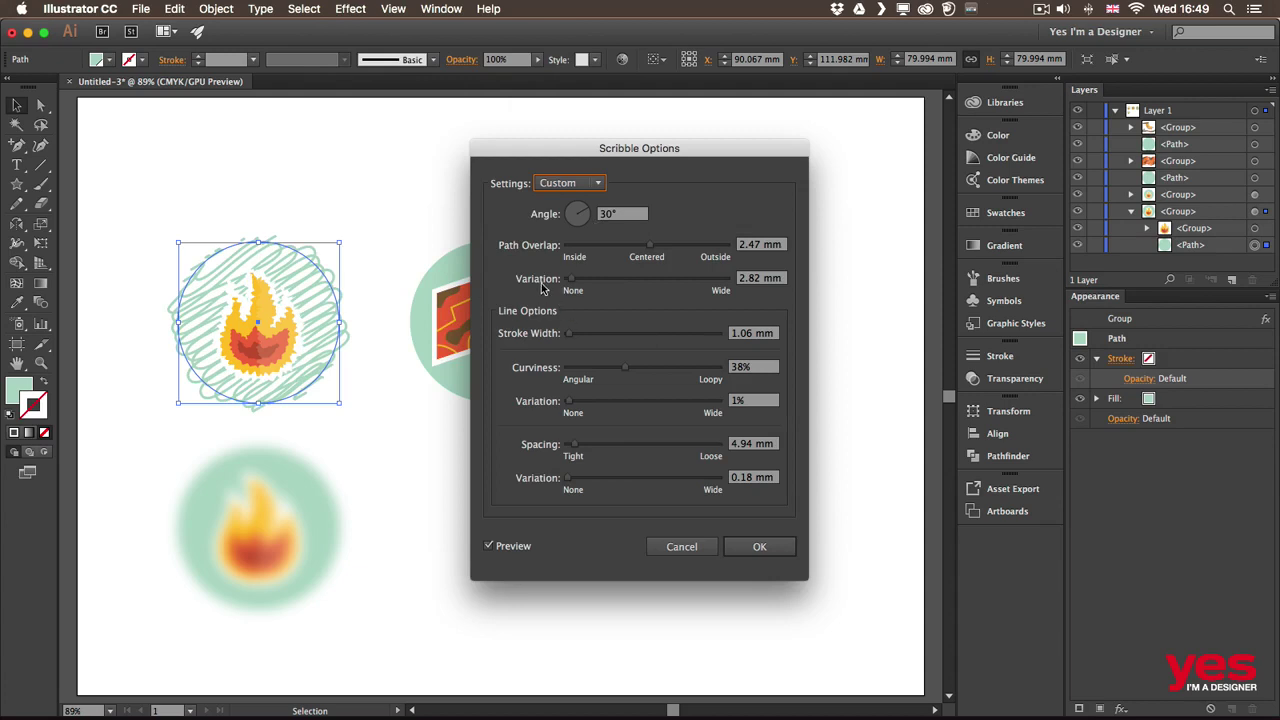
double_click(745, 444)
type("2")
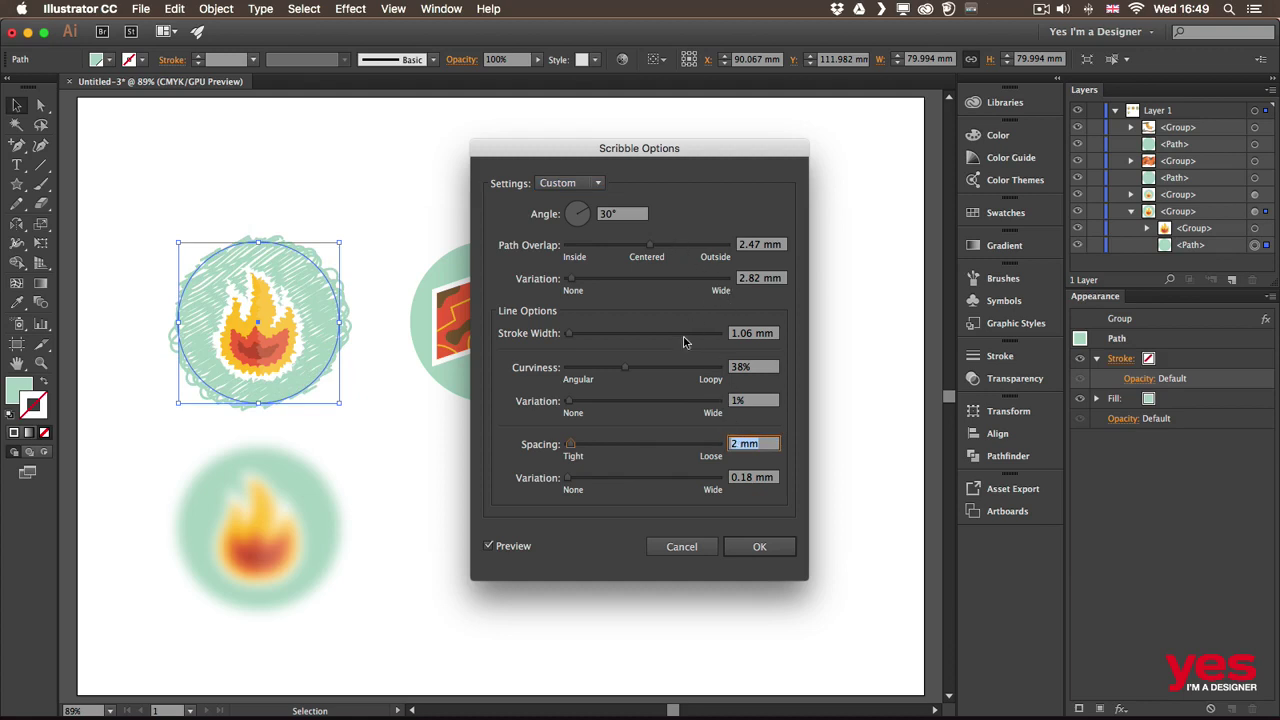
double_click(762, 370)
key("Down")
key("Down")
key("Down")
key("Down")
key("Down")
key("Down")
key("Down")
key("Down")
key("Down")
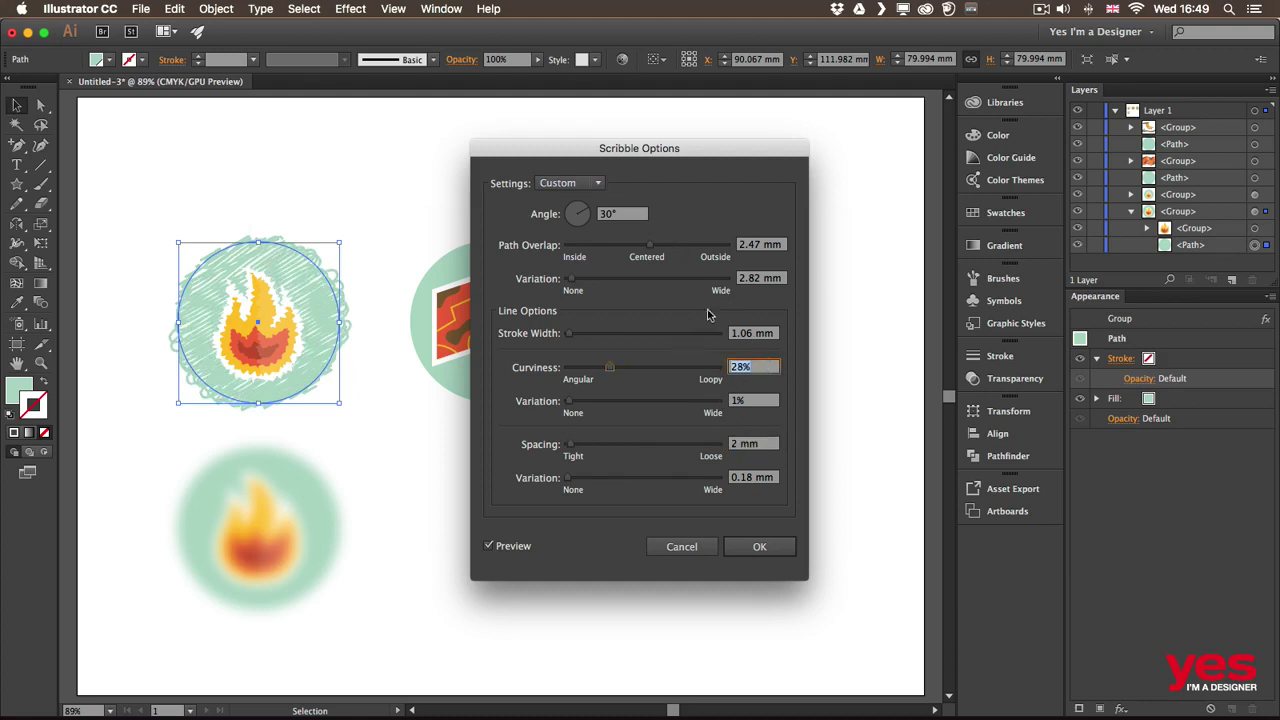
double_click(765, 278)
type("1")
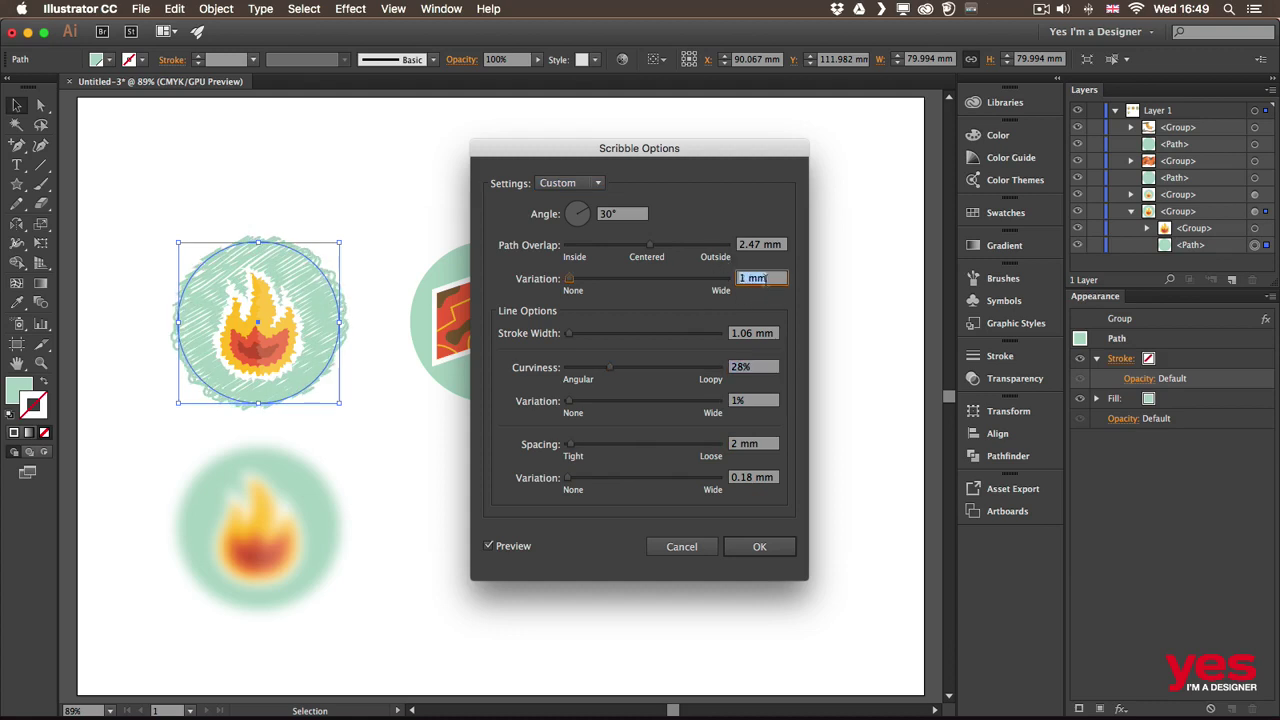
key("Down")
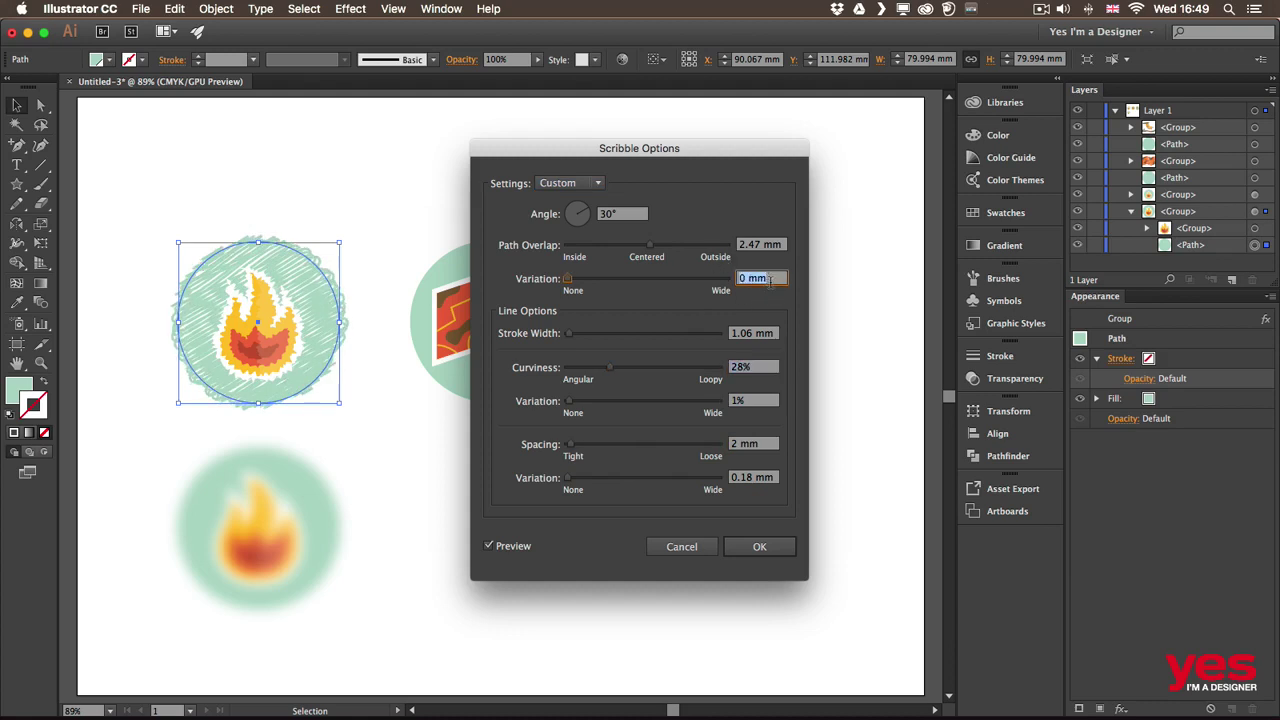
left_click(786, 549)
left_click(338, 207)
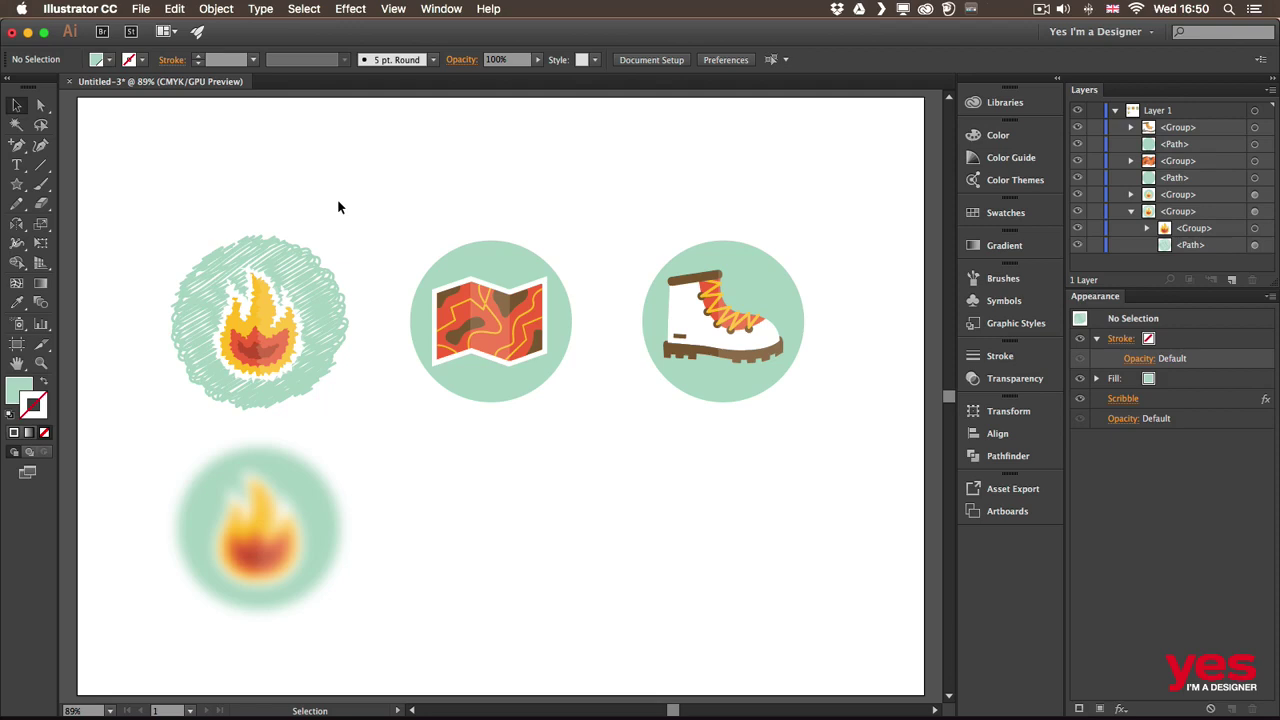
Give the map icon's green circle a white stroke of 10 pt.
left_click(489, 251)
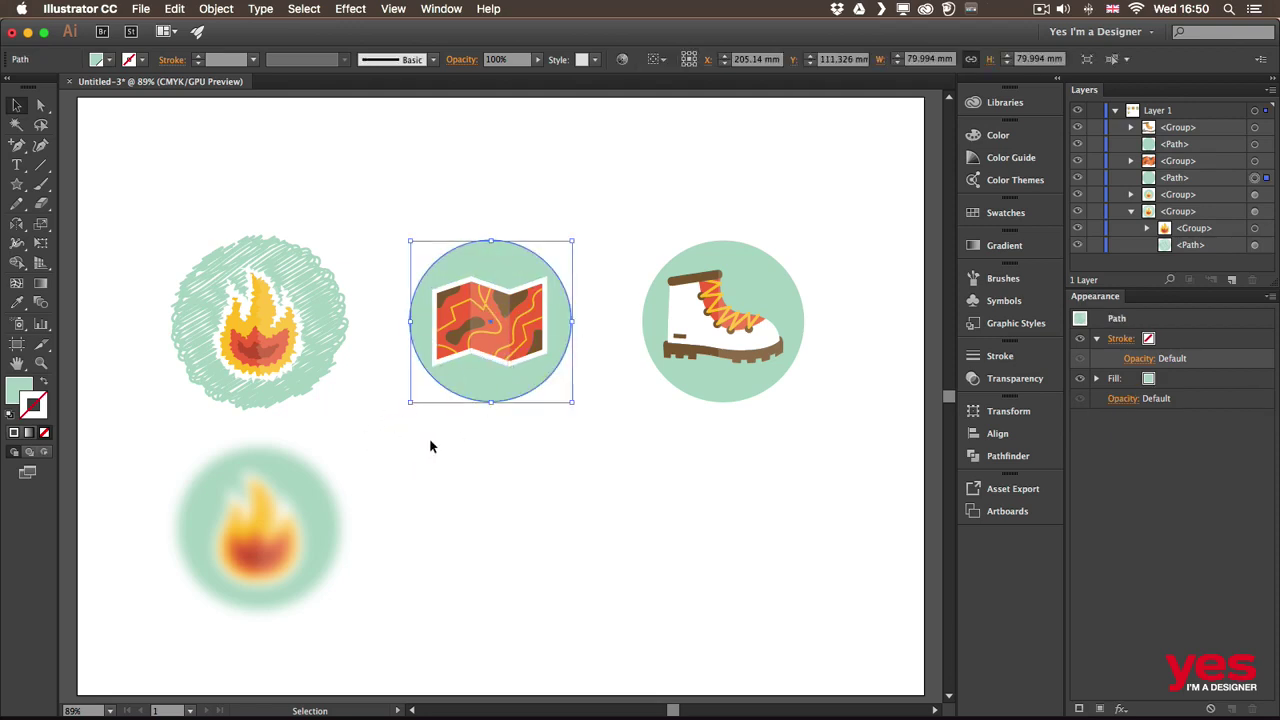
left_click(143, 60)
left_click(33, 88)
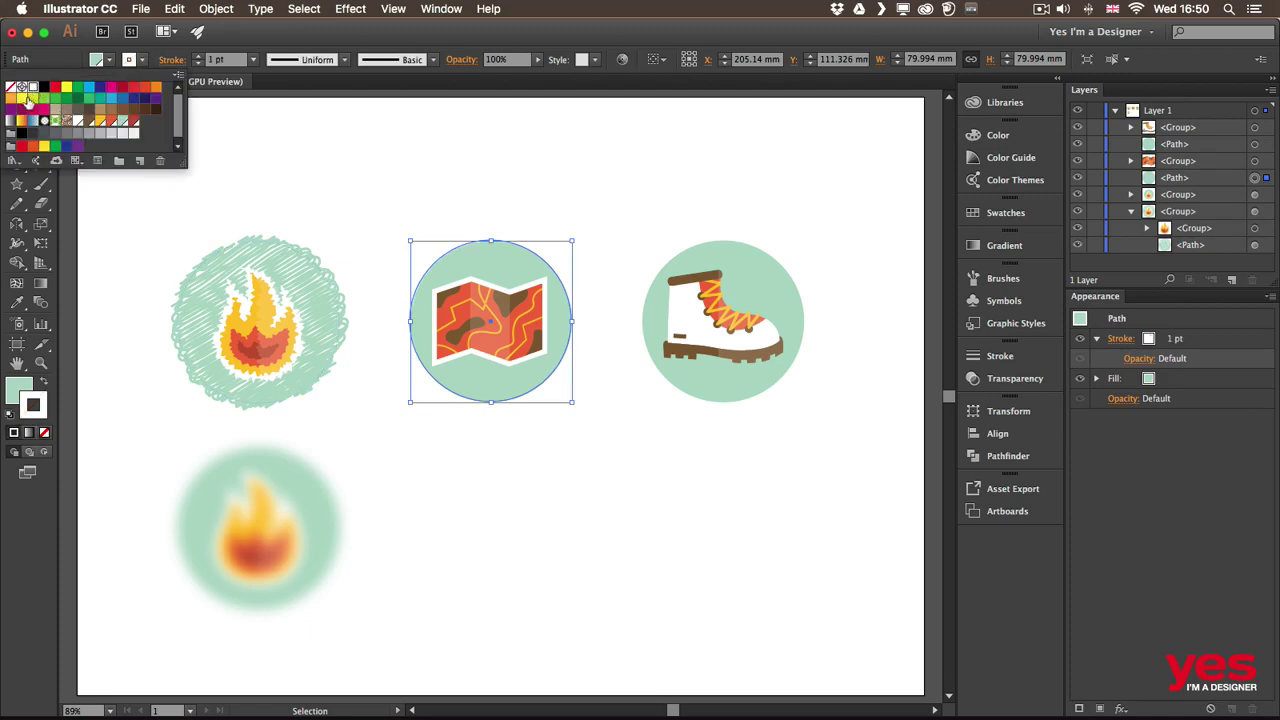
left_click(197, 59)
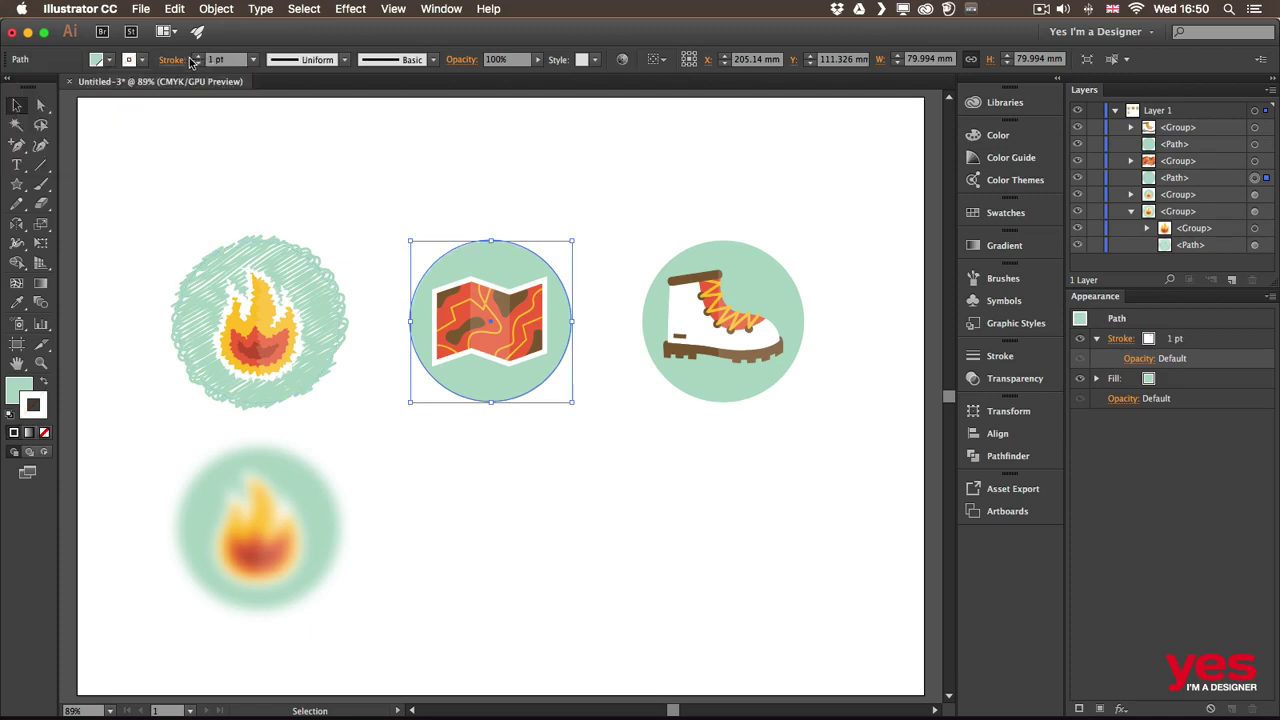
left_click(197, 57)
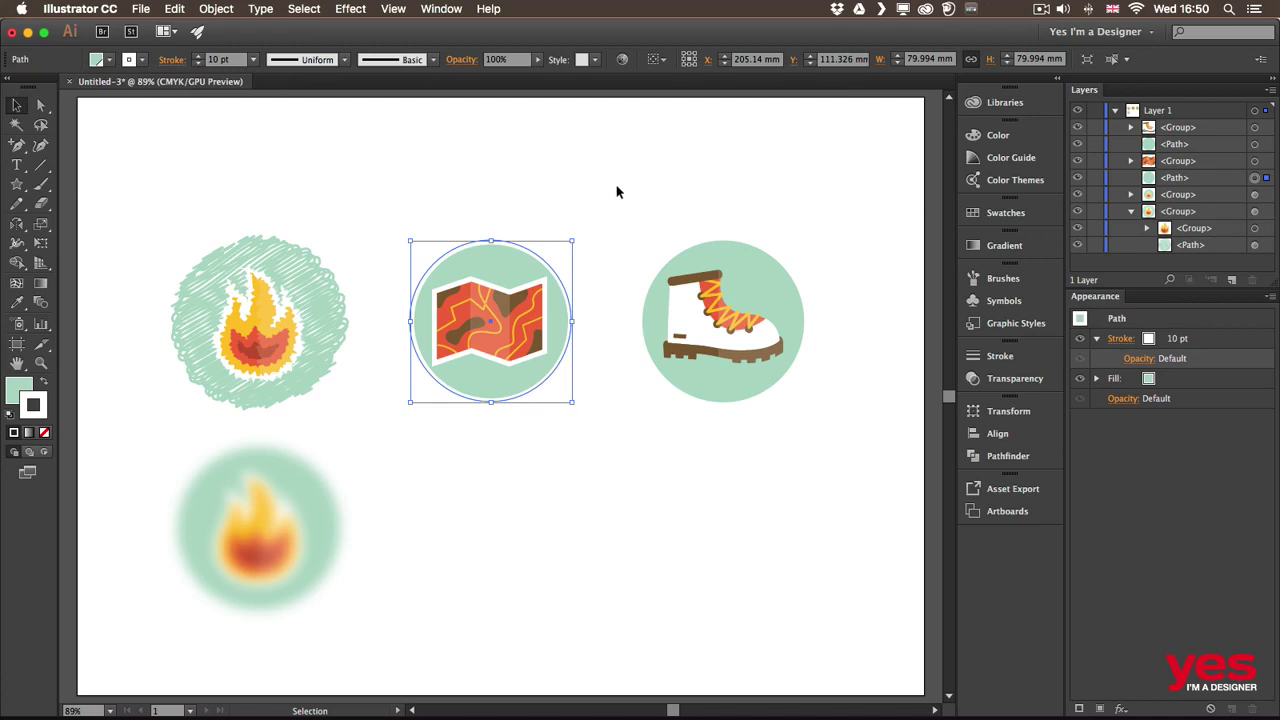
Add a 75% Multiply drop shadow to the map circle with 1 mm X/Y offsets and 3 mm blur.
left_click(351, 10)
mouse_move(446, 214)
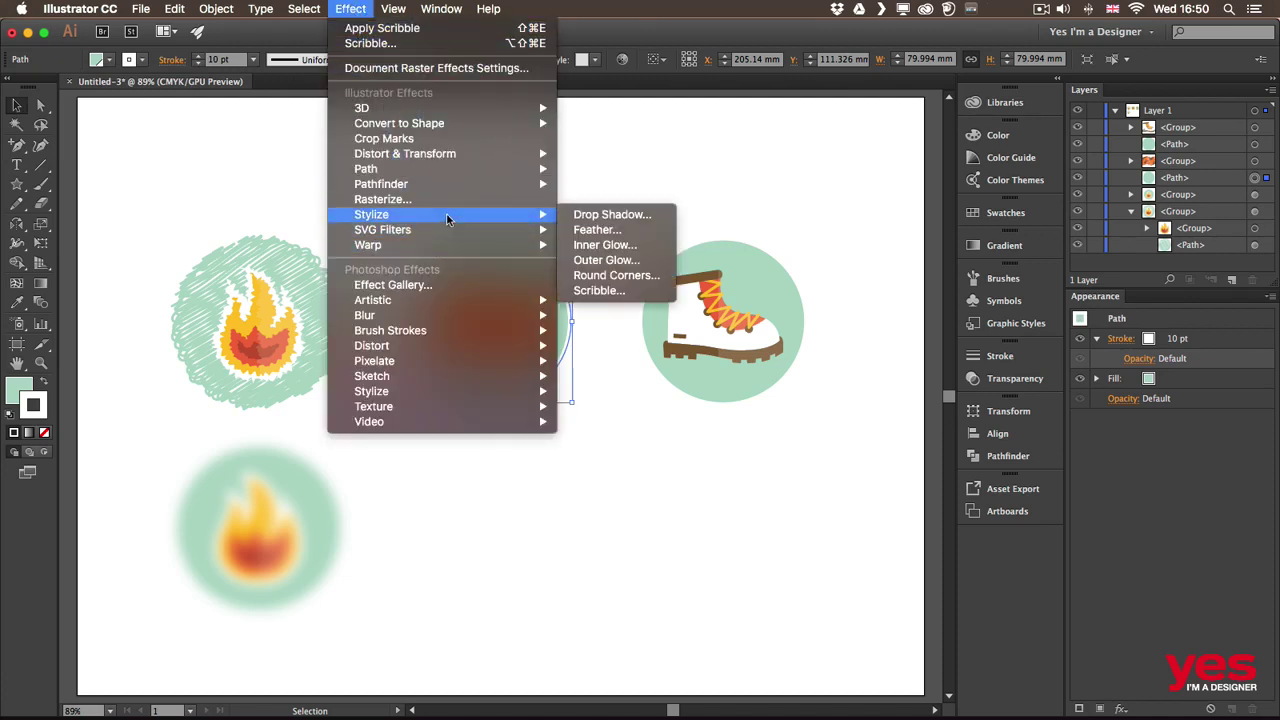
left_click(622, 213)
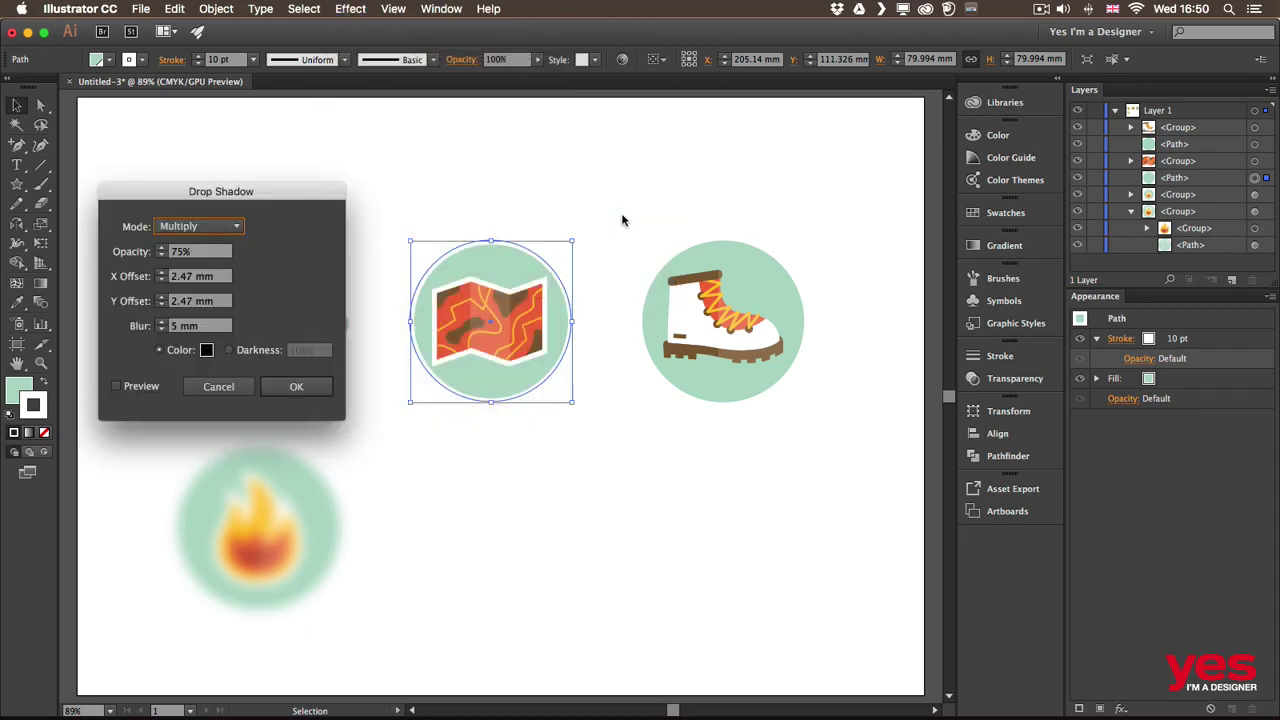
left_click(139, 387)
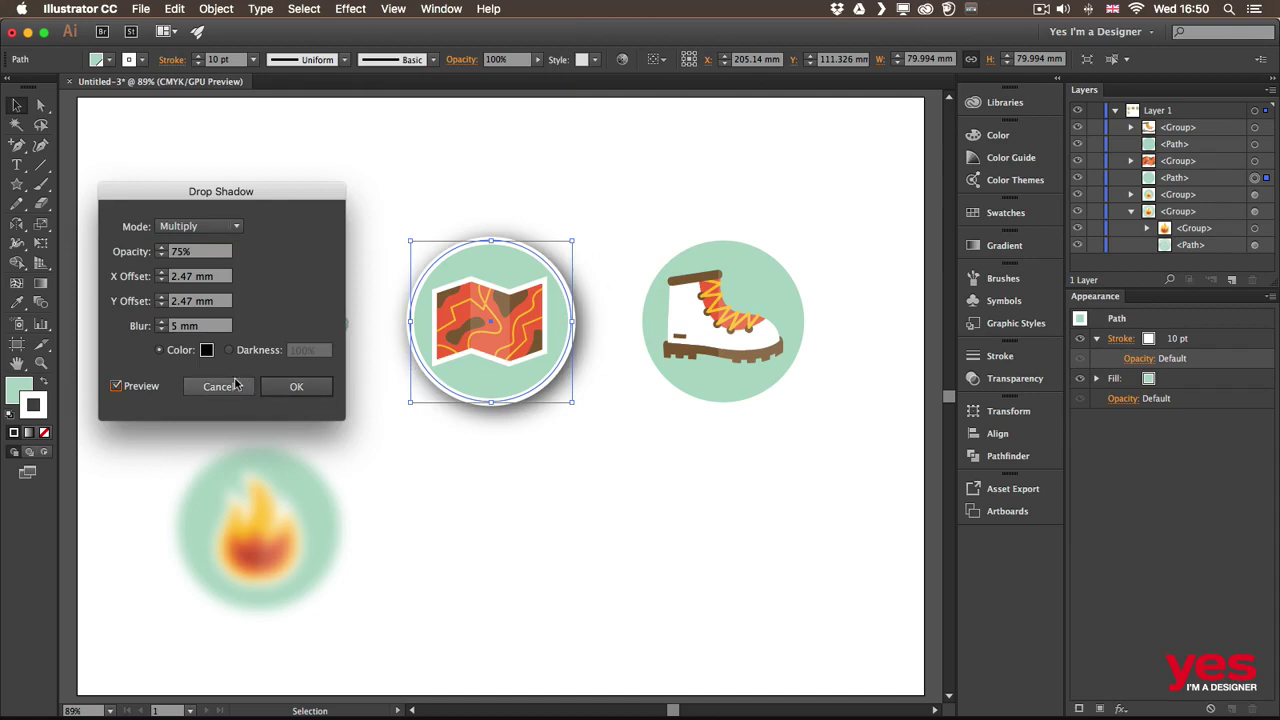
left_click(160, 330)
left_click(160, 330)
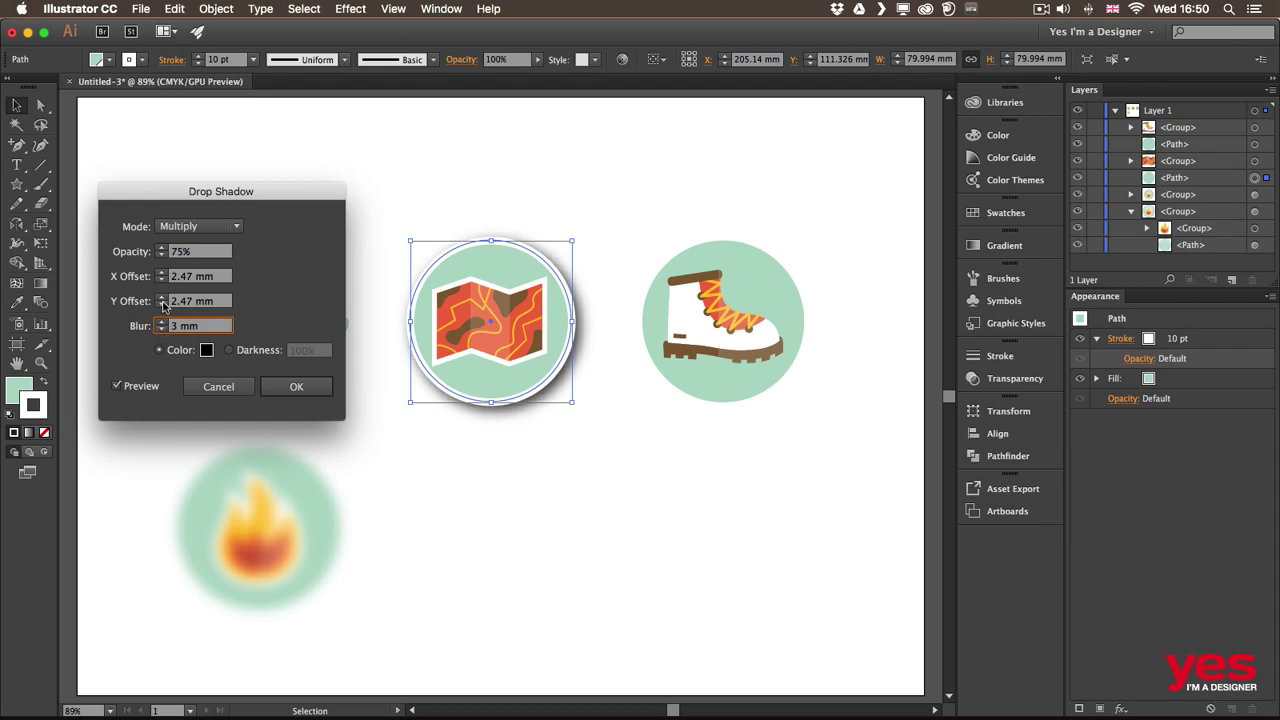
left_click(160, 304)
left_click(160, 304)
left_click(162, 283)
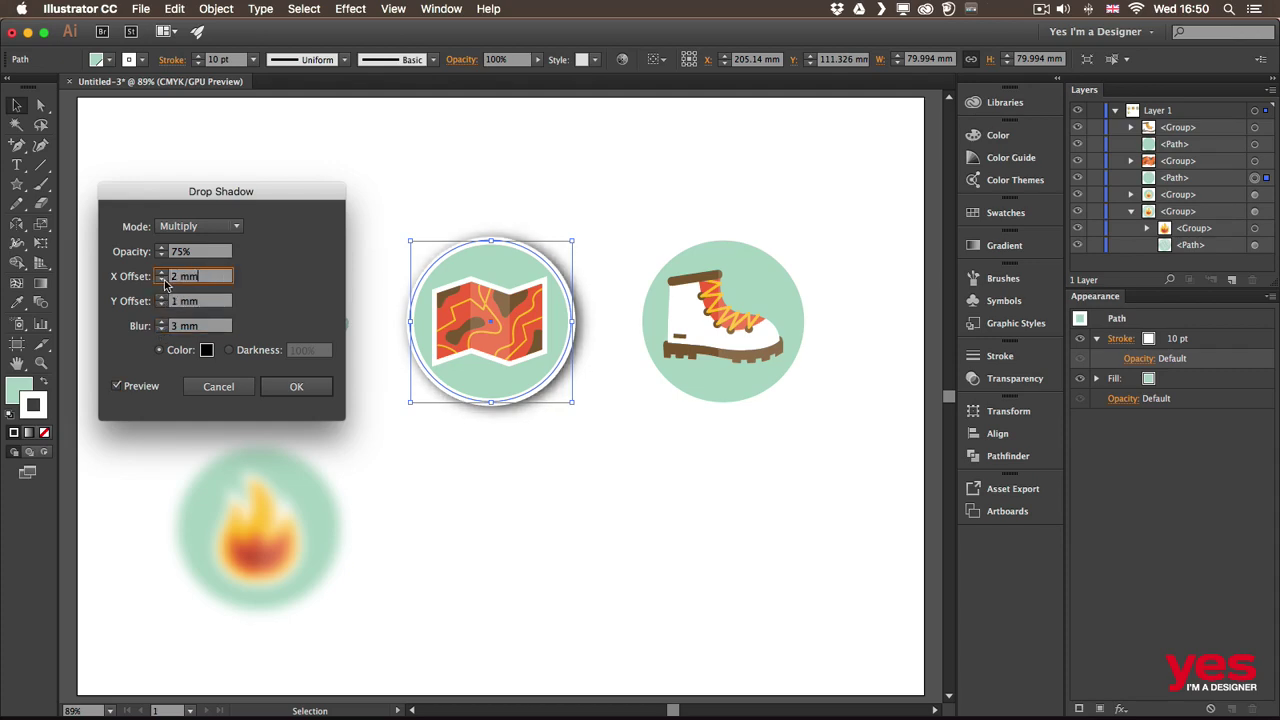
left_click(162, 283)
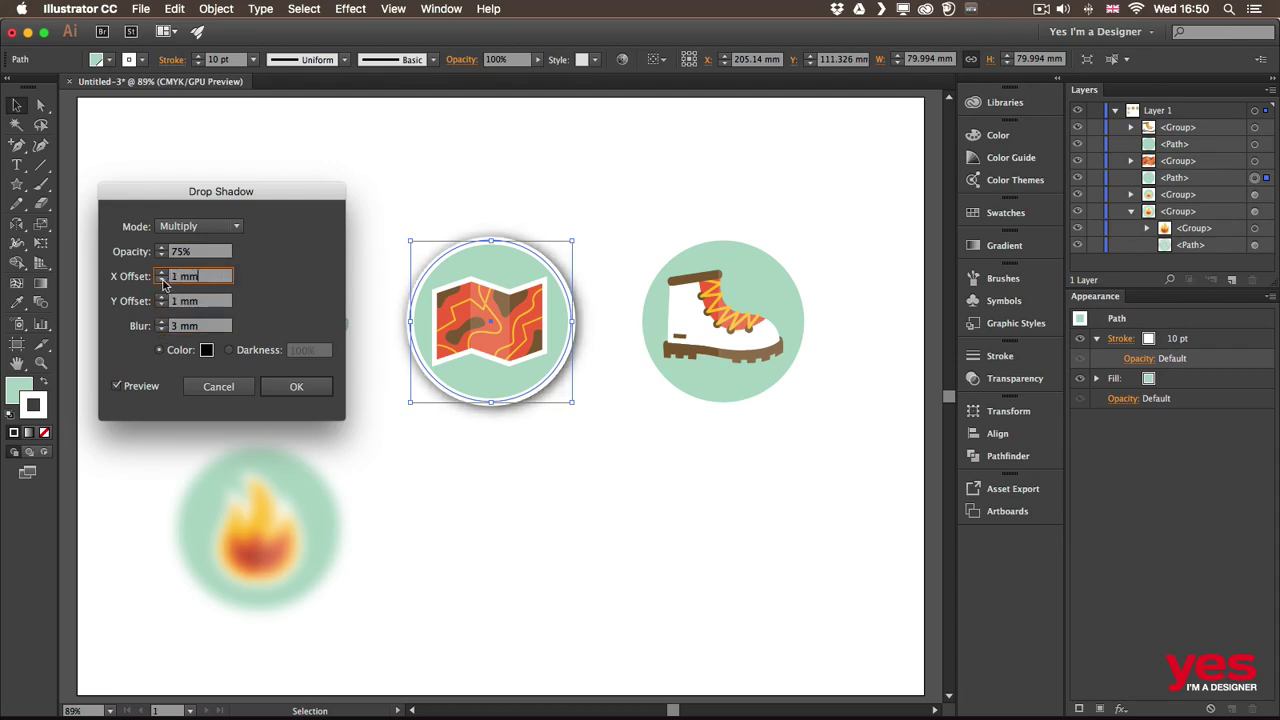
left_click(305, 390)
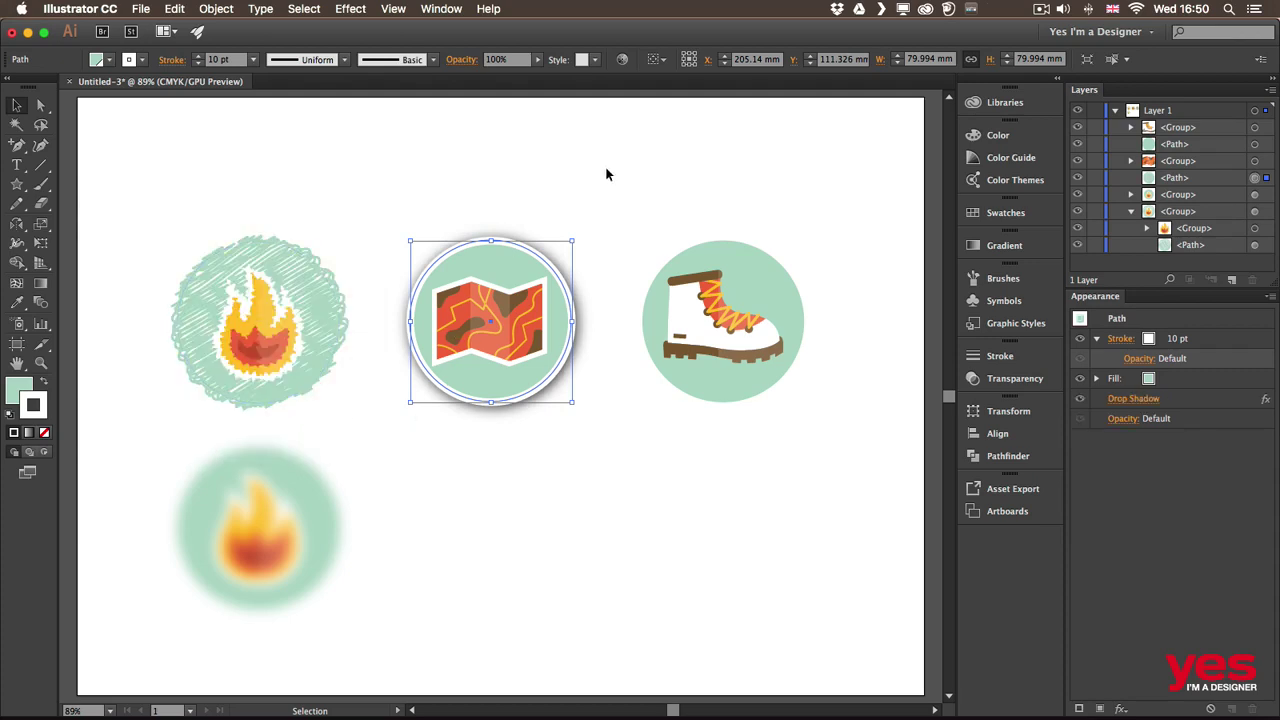
left_click(648, 212)
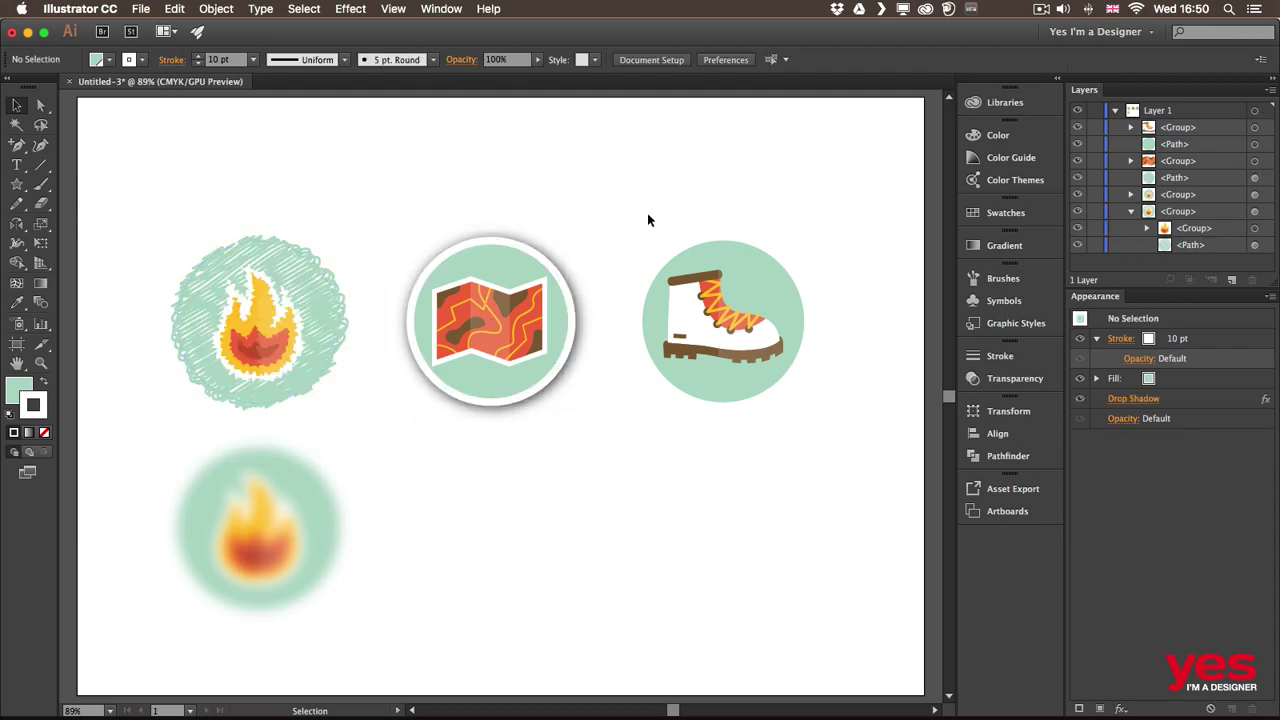
Move the map circle's Drop Shadow row under its white Stroke in the Appearance panel.
left_click(534, 268)
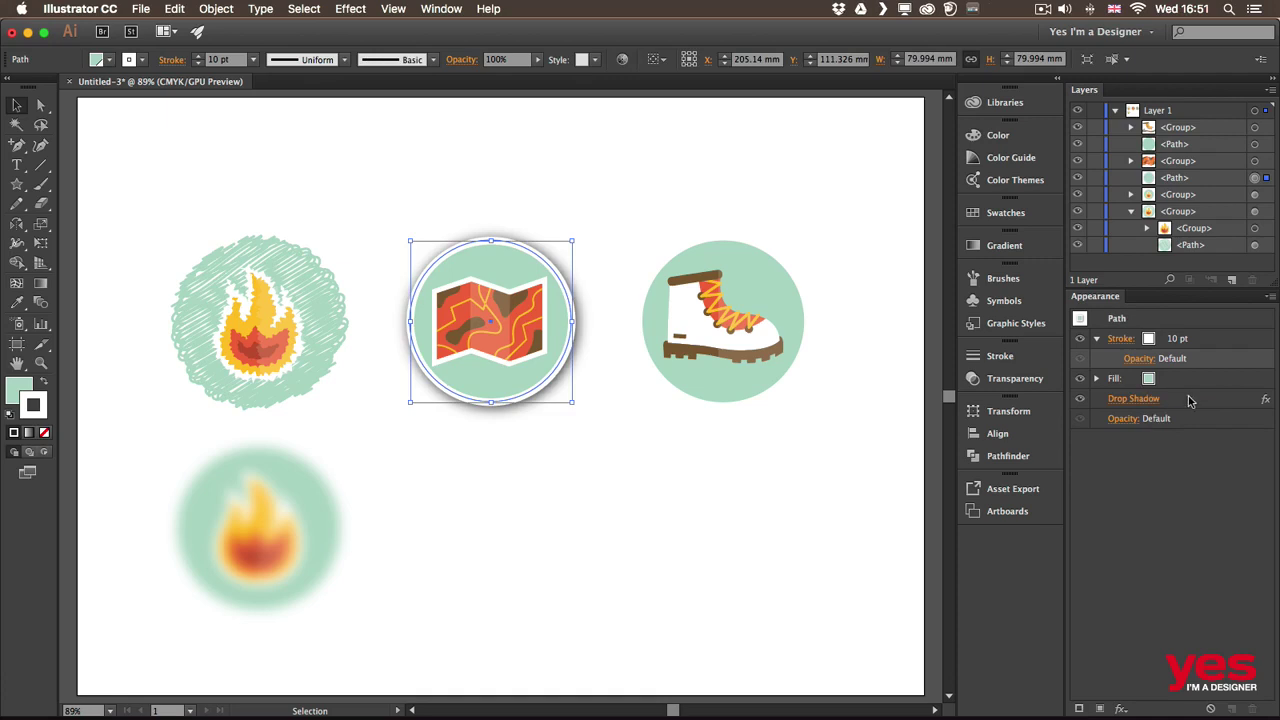
left_click(1174, 399)
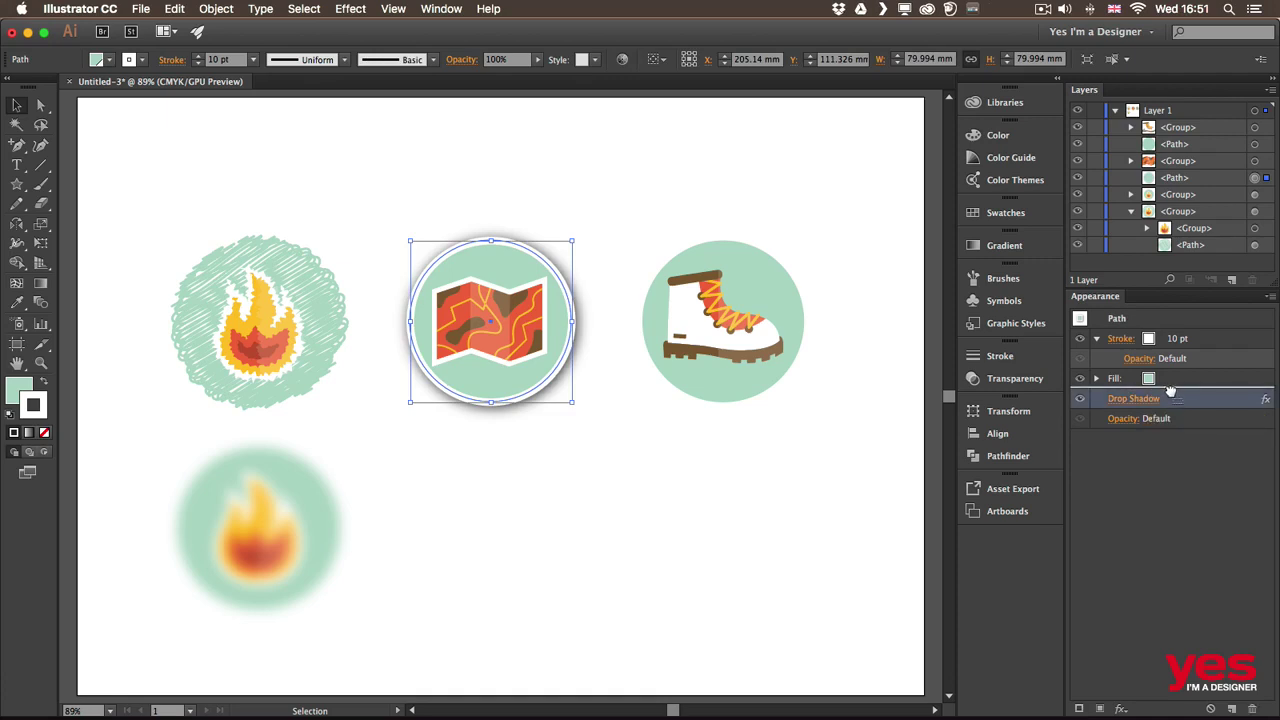
left_click_drag(1172, 390, 1171, 350)
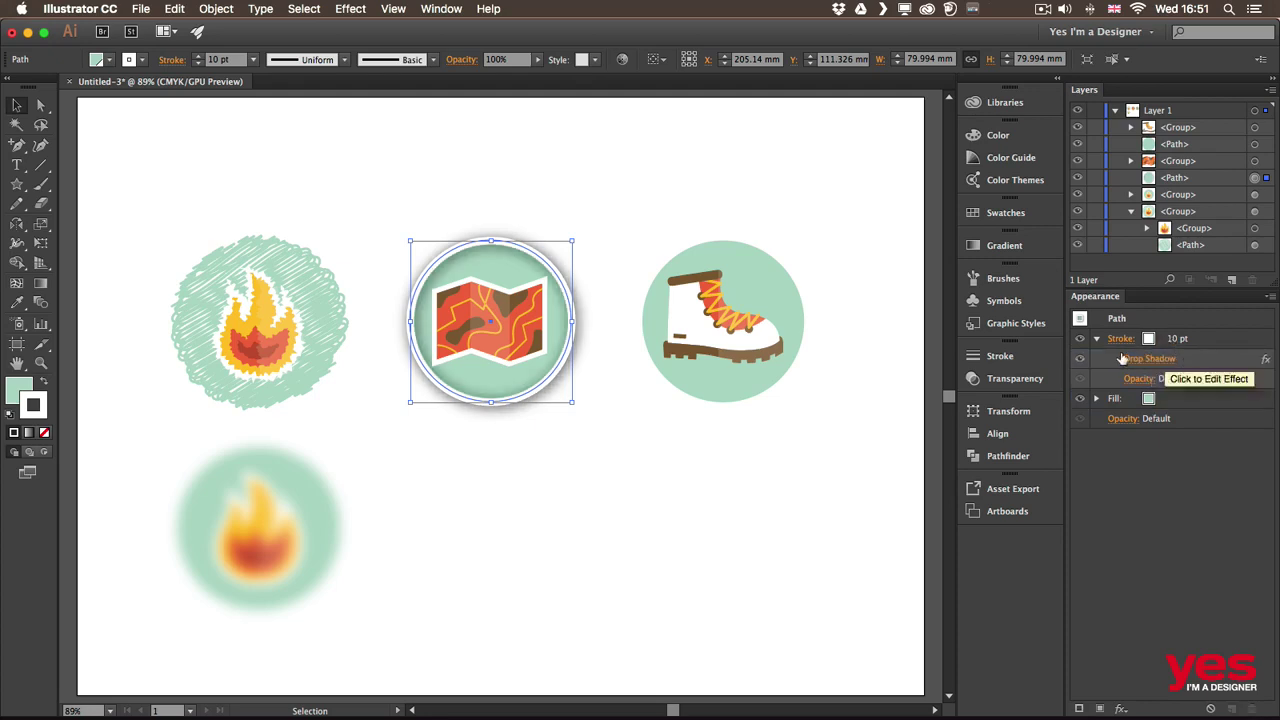
left_click(553, 446)
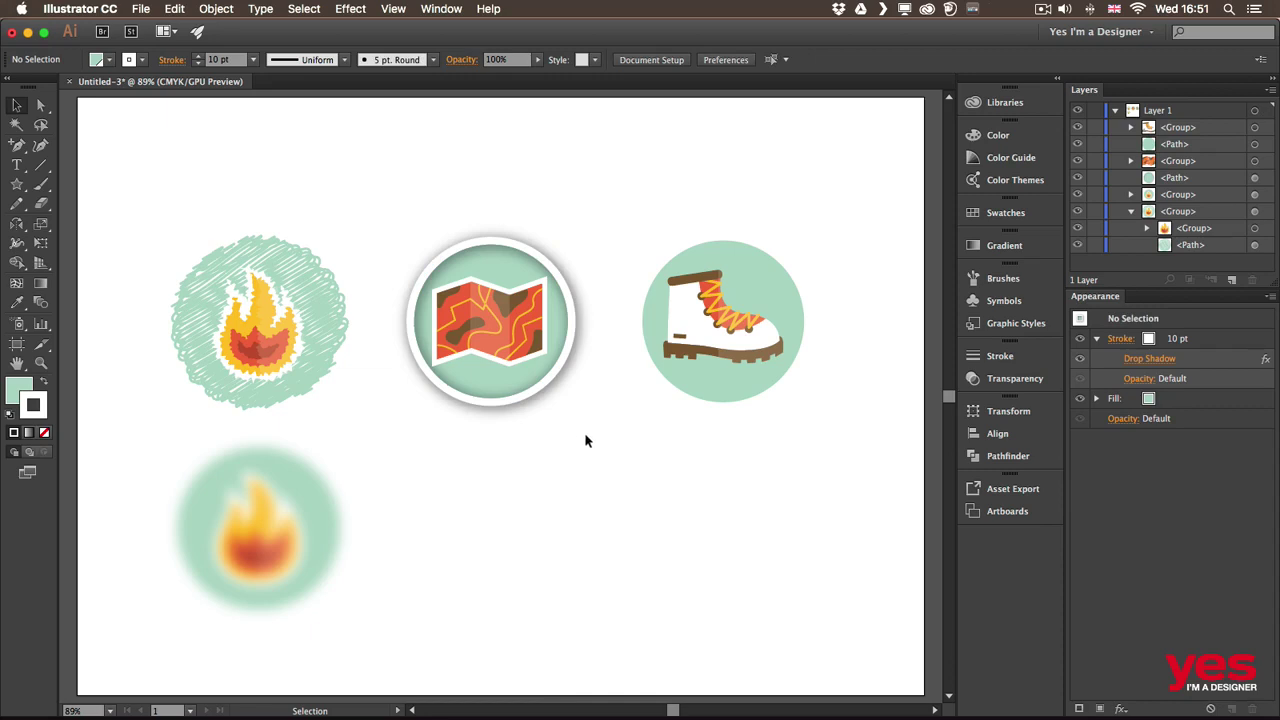
Try the Drop Shadow on the fill and whole circle, then reattach it to the stroke.
left_click(555, 293)
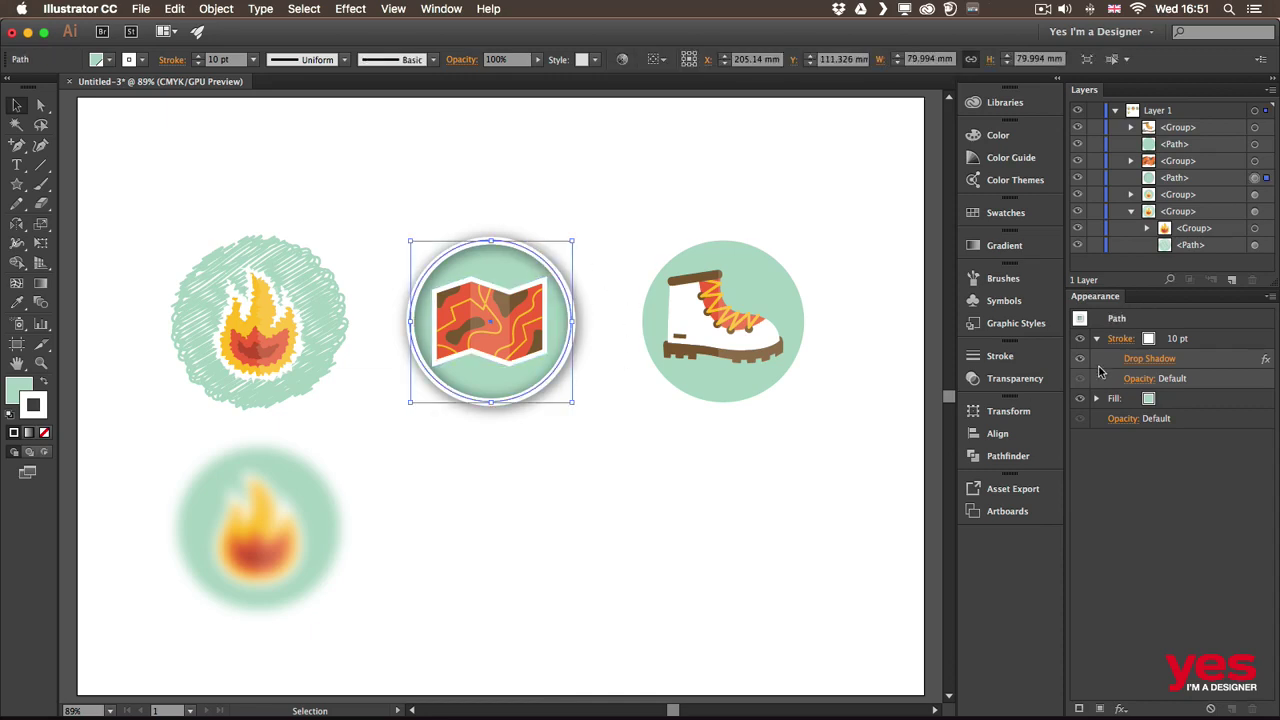
left_click(1192, 360)
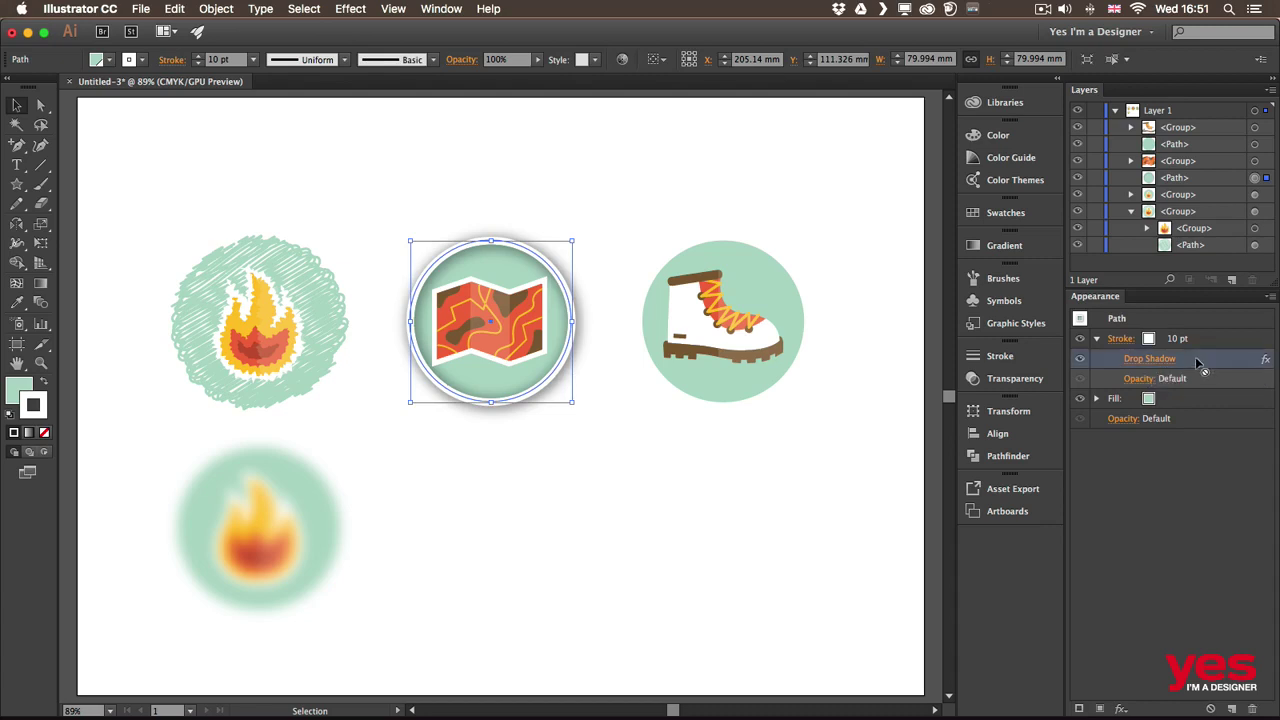
left_click_drag(1197, 362, 1182, 398)
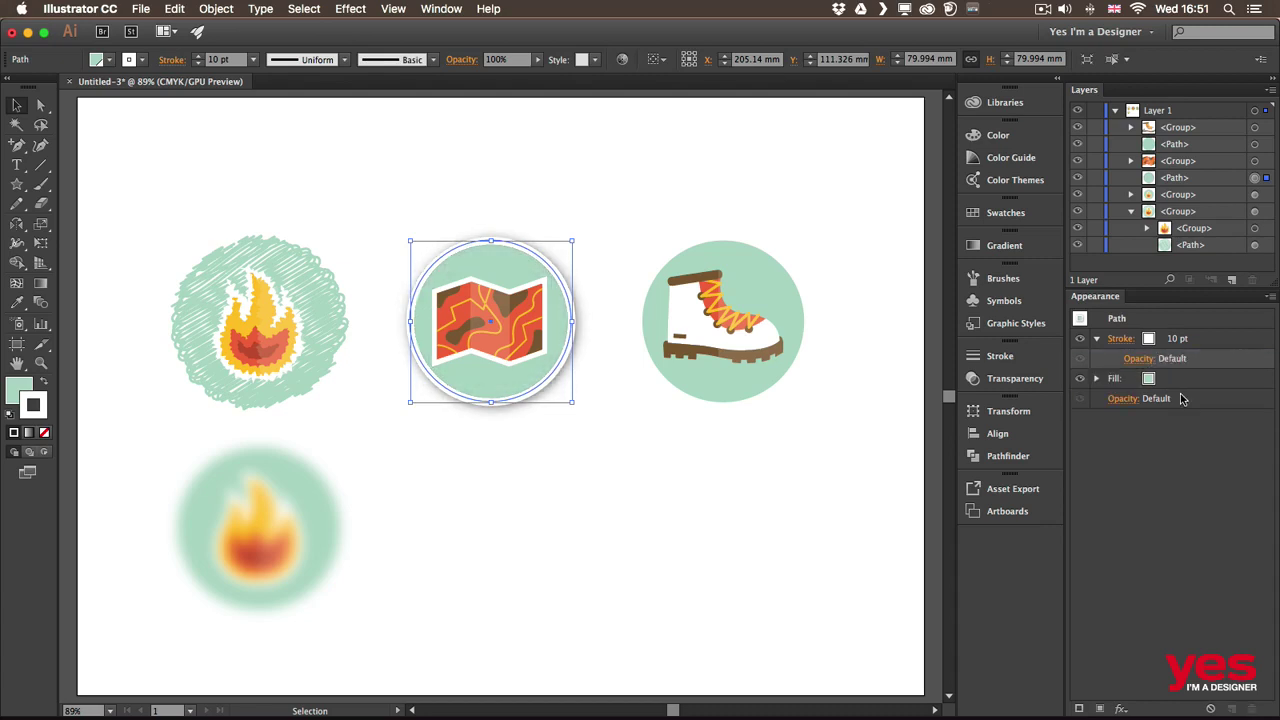
left_click(1097, 380)
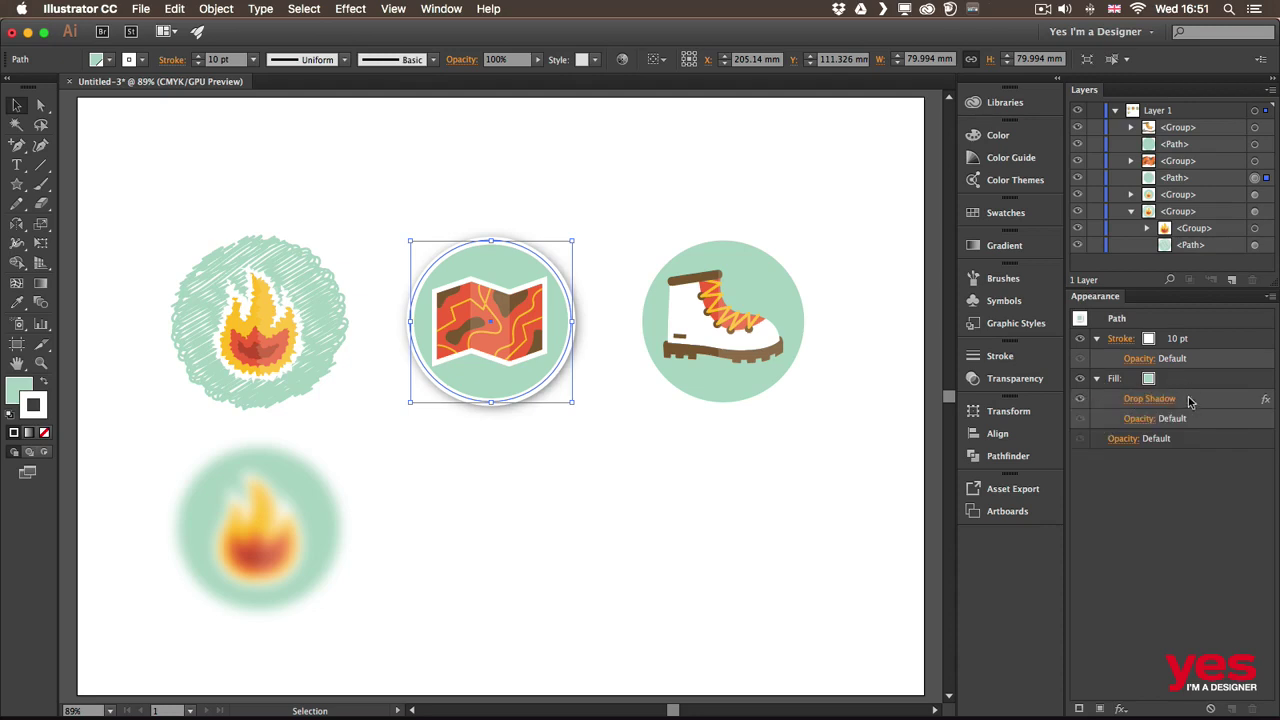
left_click_drag(1185, 398, 1180, 428)
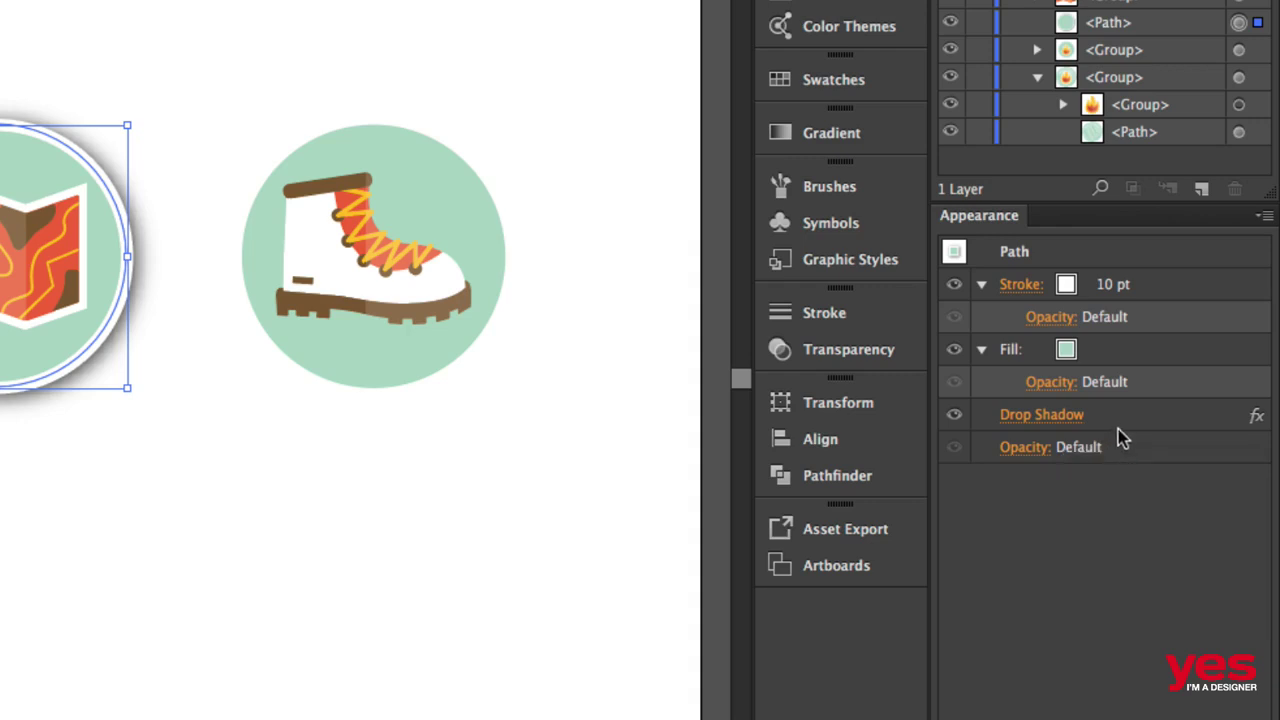
mouse_move(1110, 427)
left_mouse_down()
mouse_move(1125, 287)
mouse_move(1120, 305)
left_mouse_up()
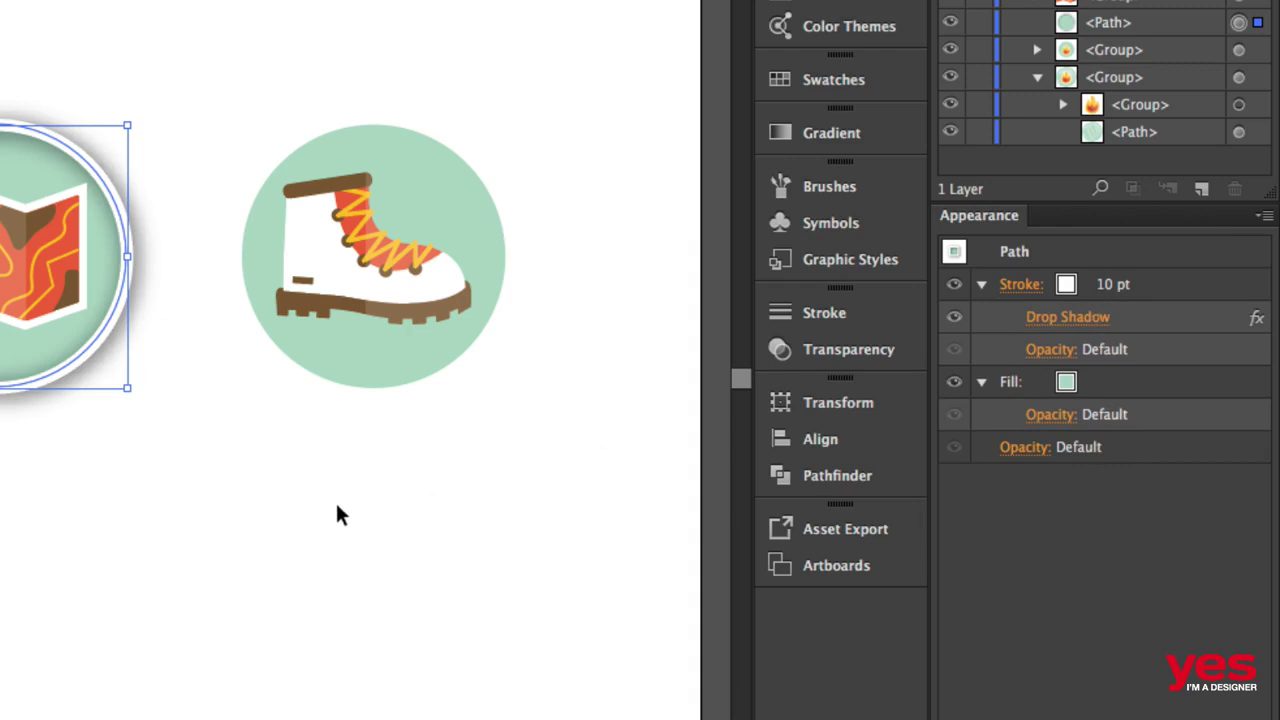
Group the hiking boot artwork with its mint-green circle.
left_click(309, 515)
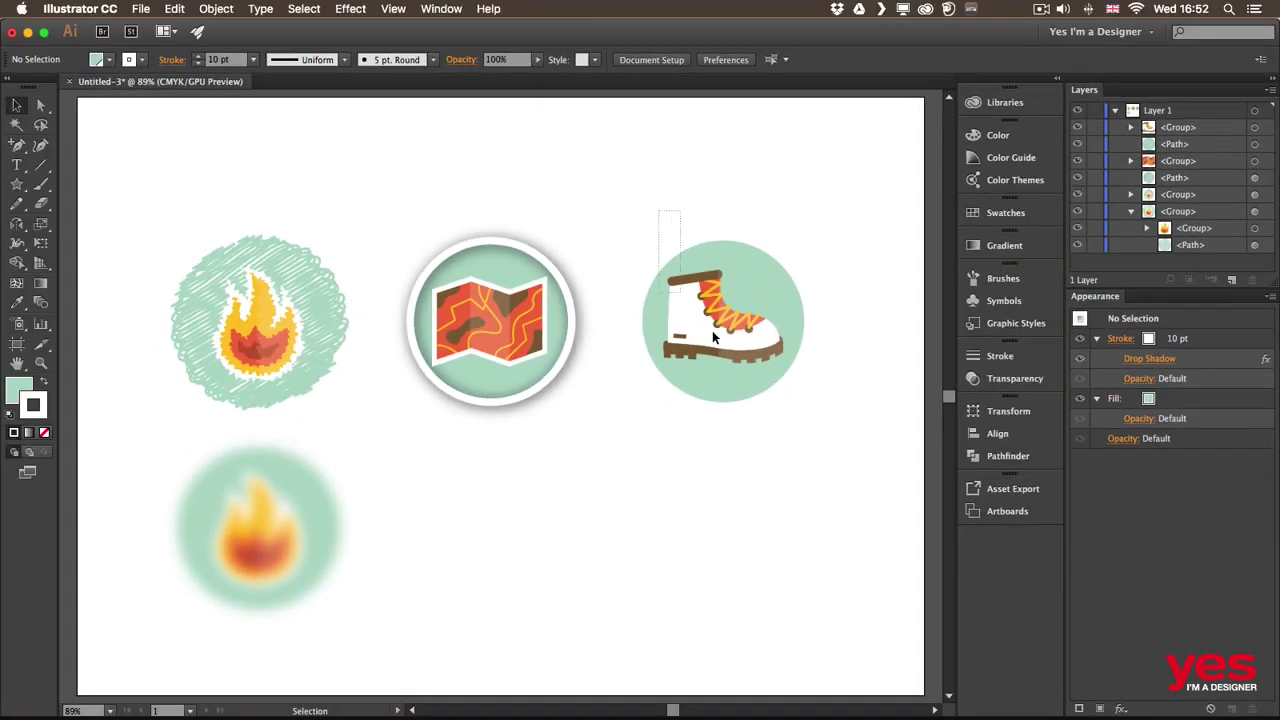
left_click_drag(714, 338, 814, 451)
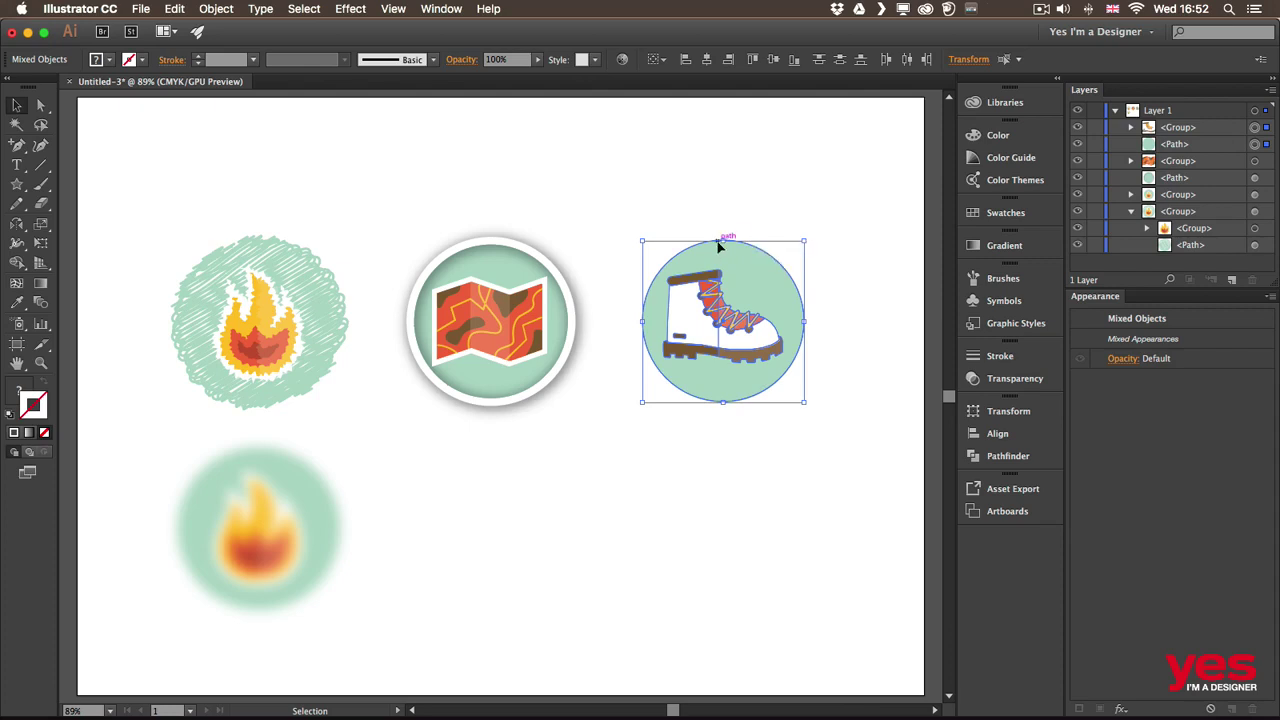
key("super+g")
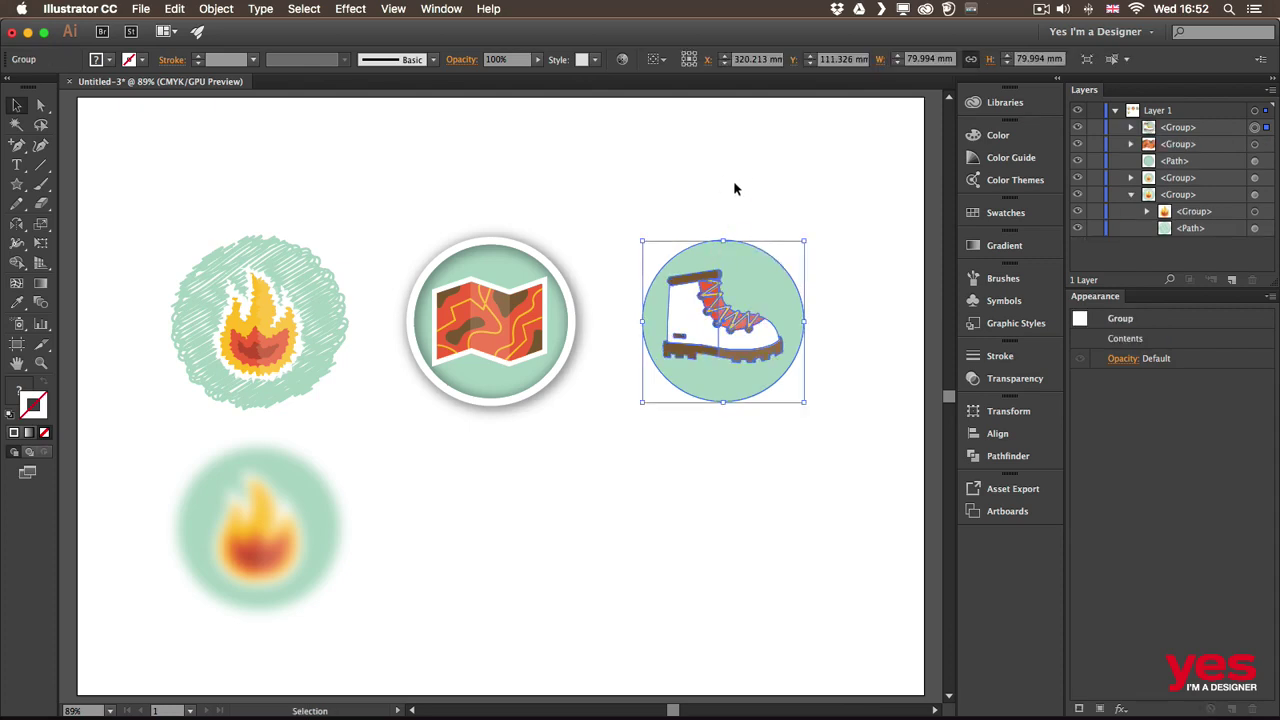
Extrude the boot badge in 3D with 30 pt depth, rotated to about 23°/14°/-3°.
left_click(350, 9)
mouse_move(430, 110)
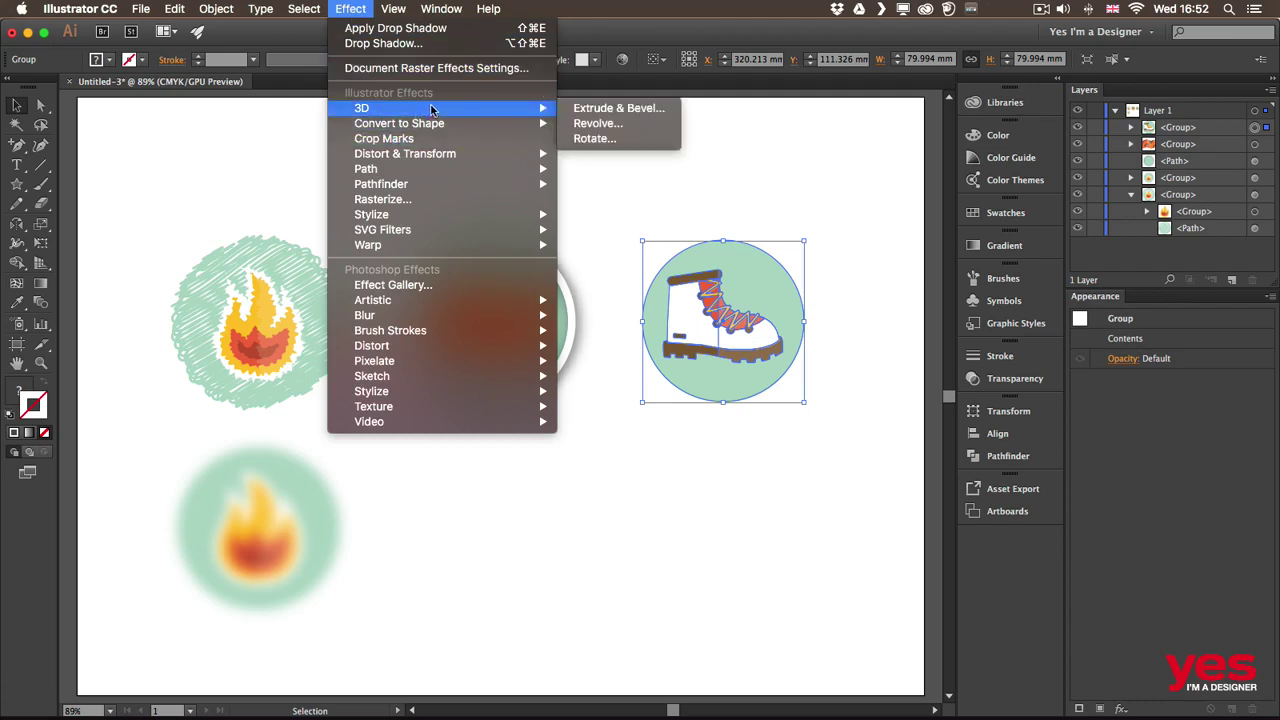
left_click(639, 107)
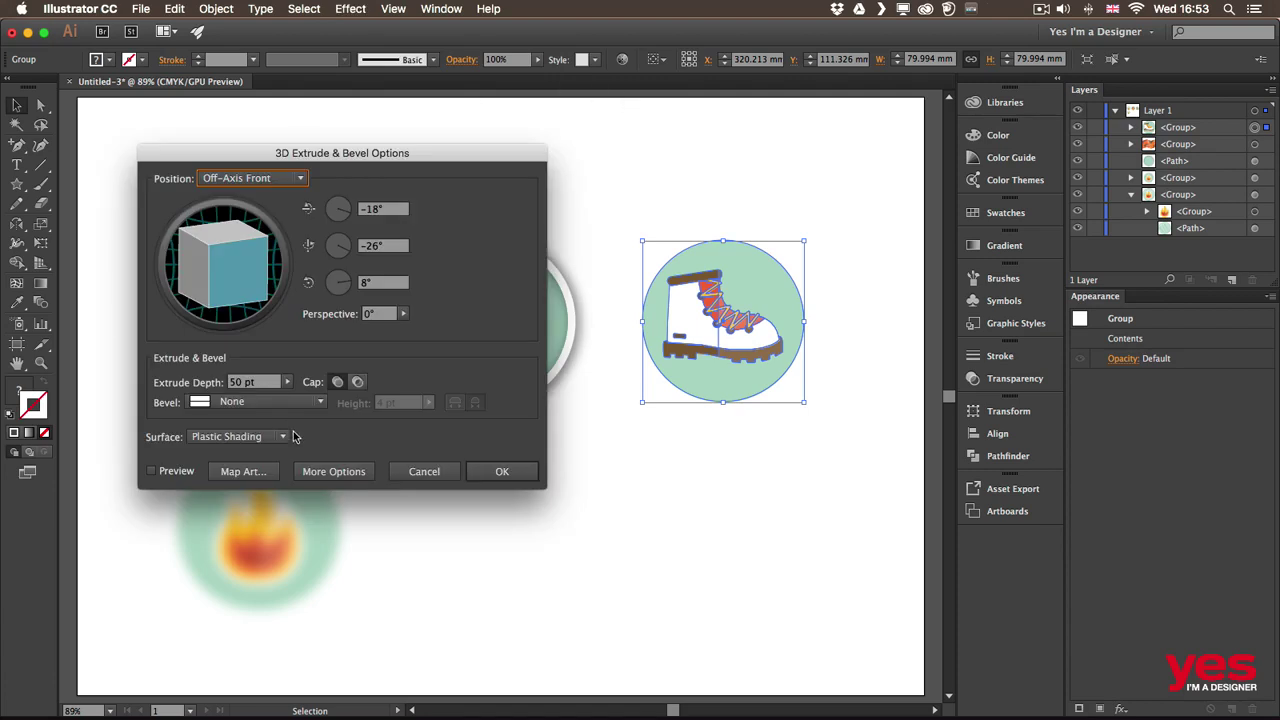
left_click(170, 471)
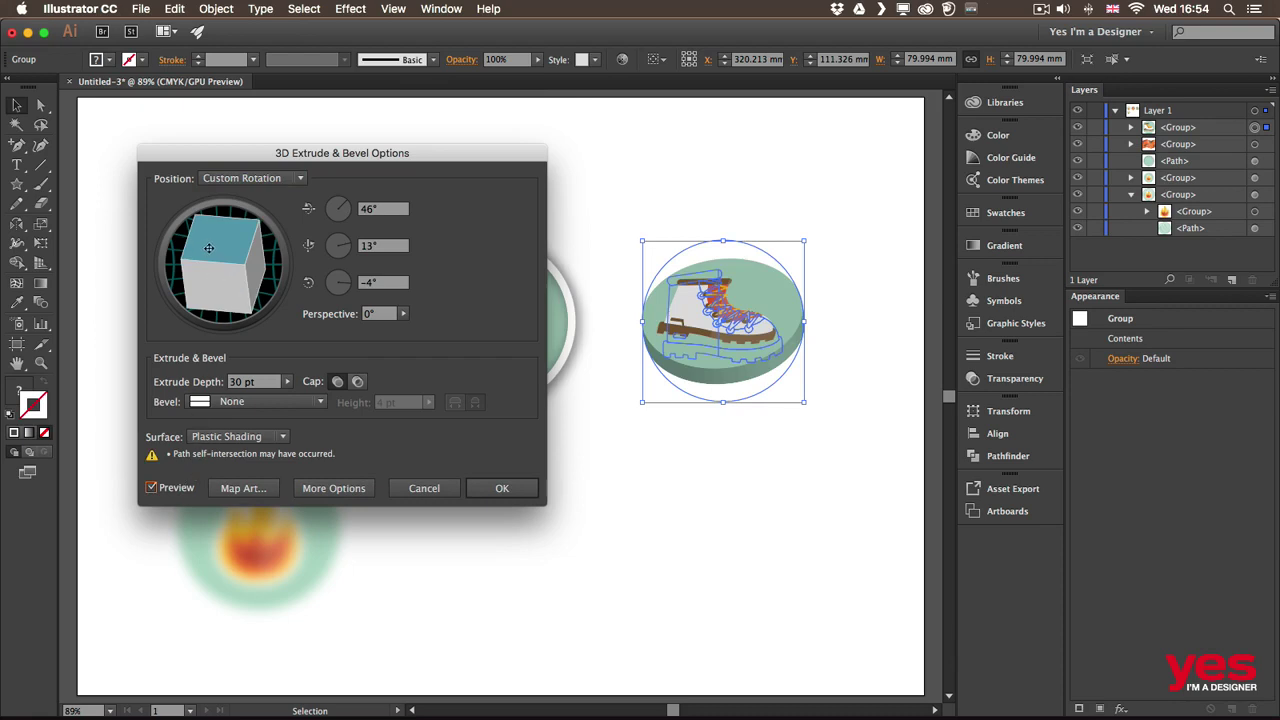
mouse_move(207, 243)
left_mouse_down()
mouse_move(228, 268)
mouse_move(243, 262)
mouse_move(212, 266)
mouse_move(206, 290)
mouse_move(220, 248)
left_mouse_up()
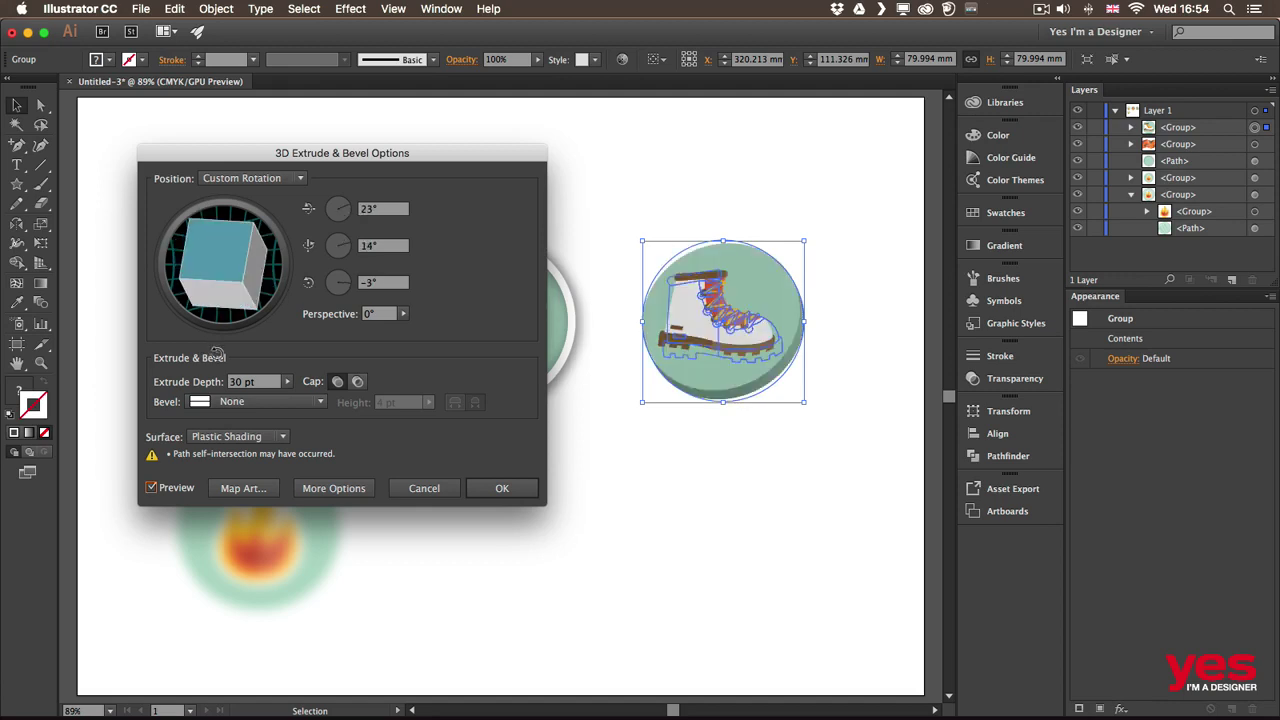
left_click(502, 488)
left_click(755, 460)
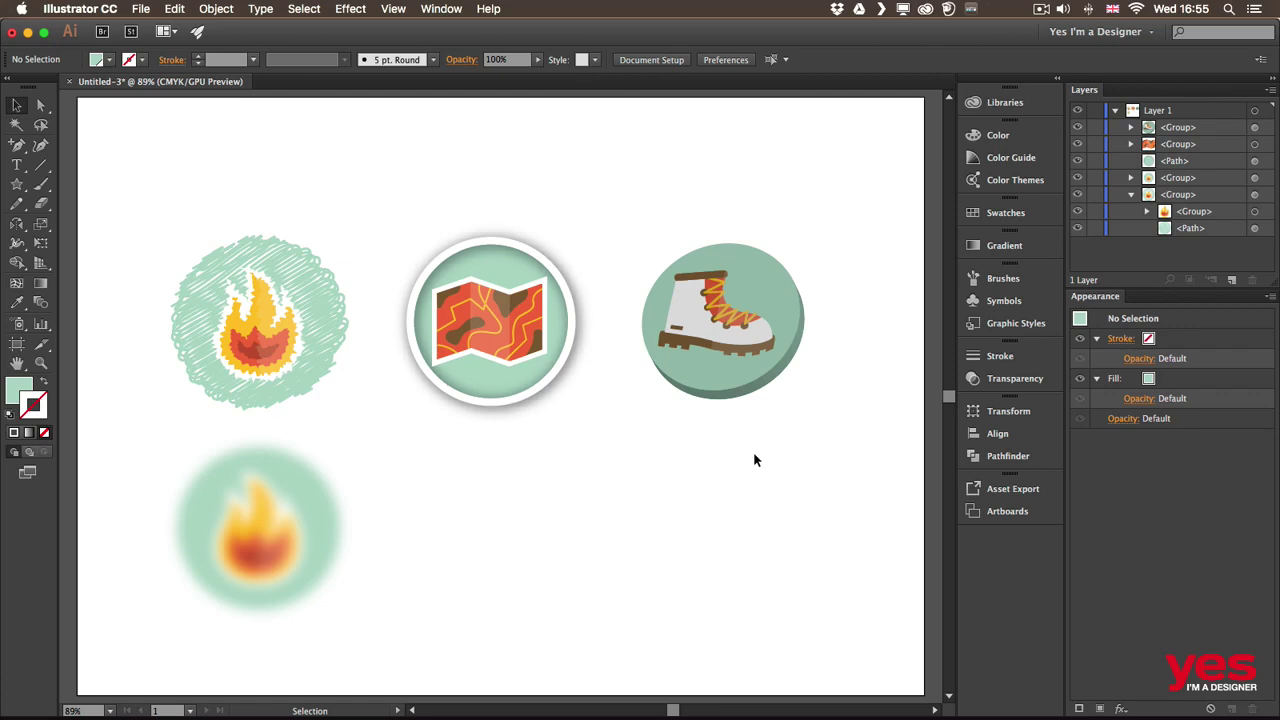
Save the selected icon's look as a new graphic style named 'Graphic Style'.
left_click(703, 250)
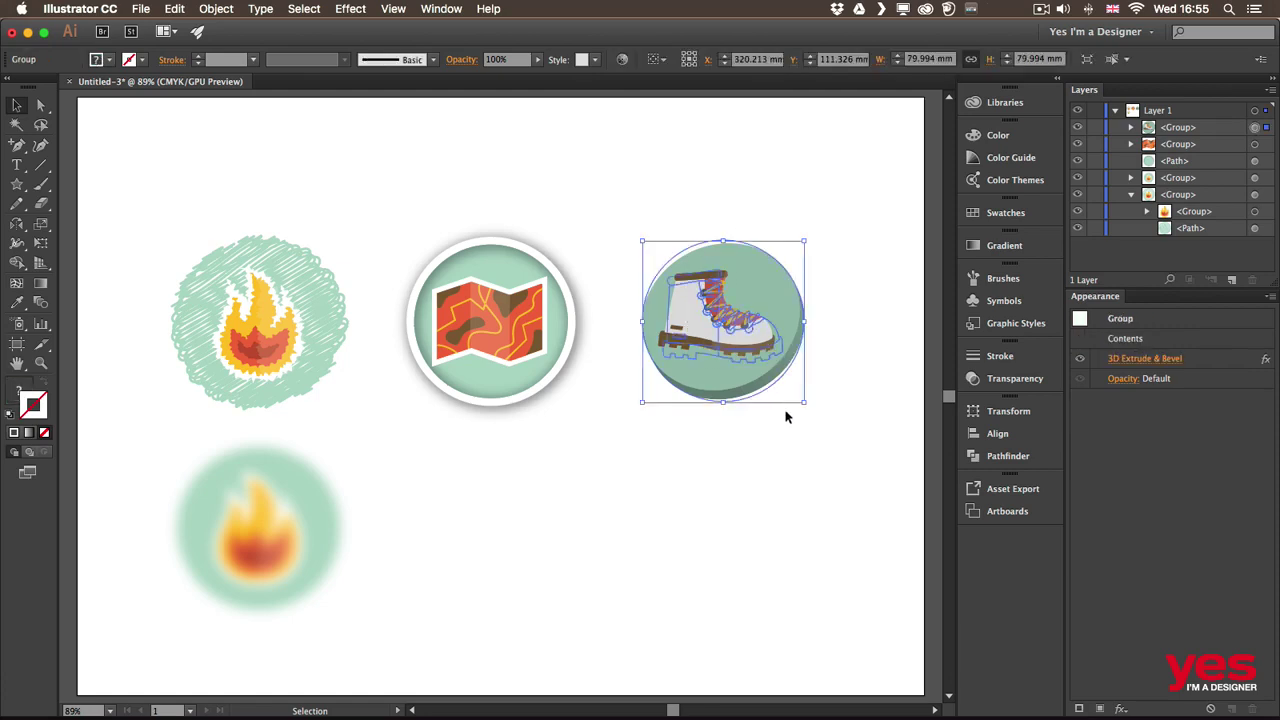
left_click(1000, 324)
left_click(908, 553)
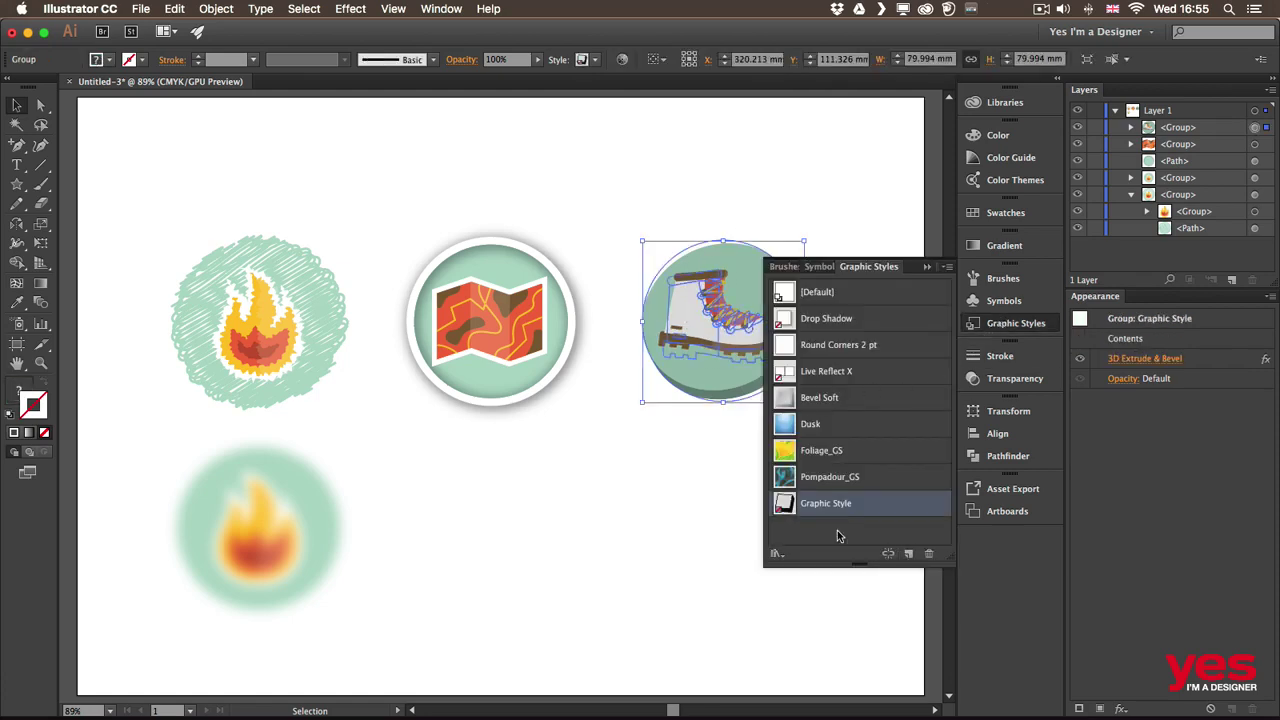
Apply the saved custom graphic style to the whole fire icon group.
left_click(481, 494)
mouse_move(437, 443)
left_mouse_down()
mouse_move(551, 214)
mouse_move(554, 231)
left_mouse_up()
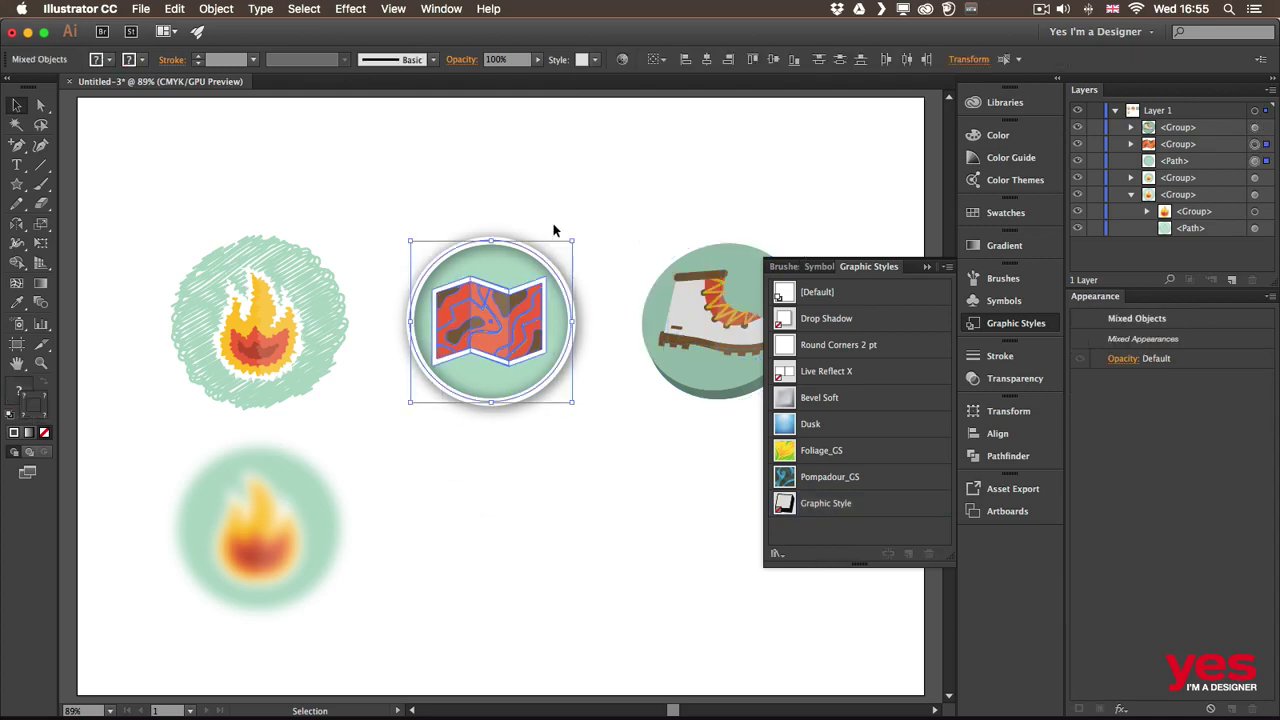
left_click(566, 487)
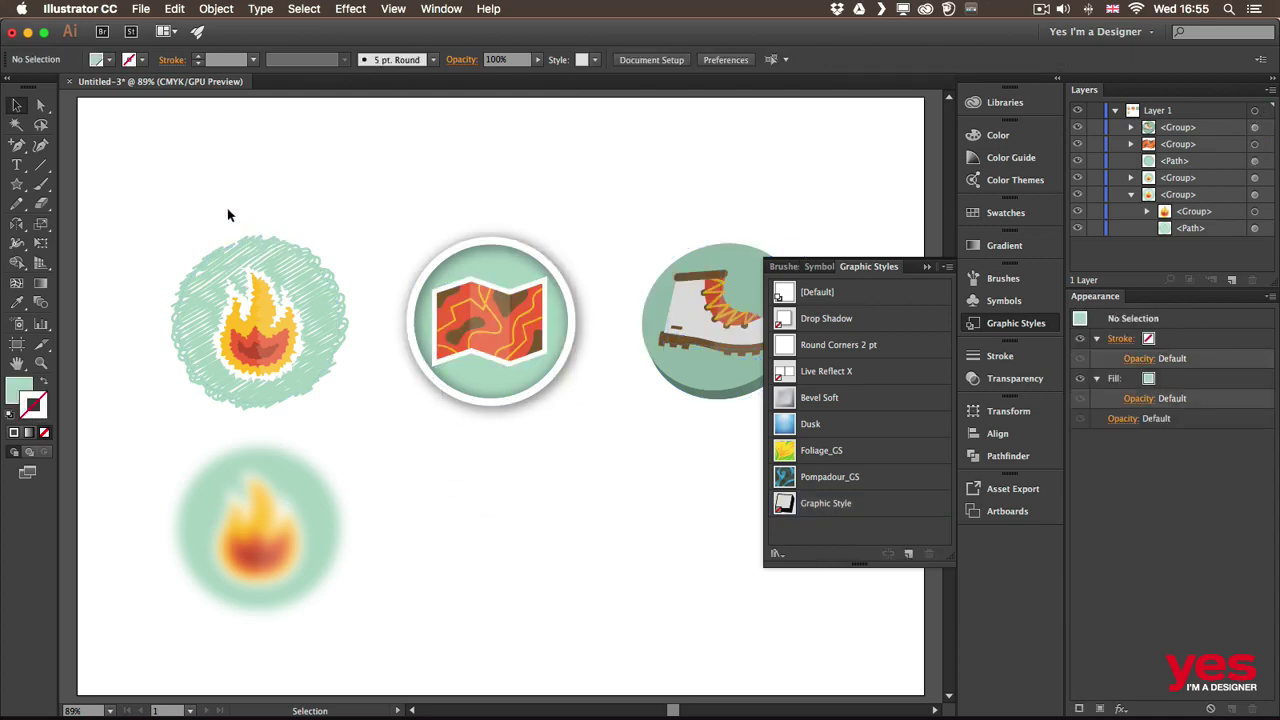
left_click_drag(222, 210, 320, 363)
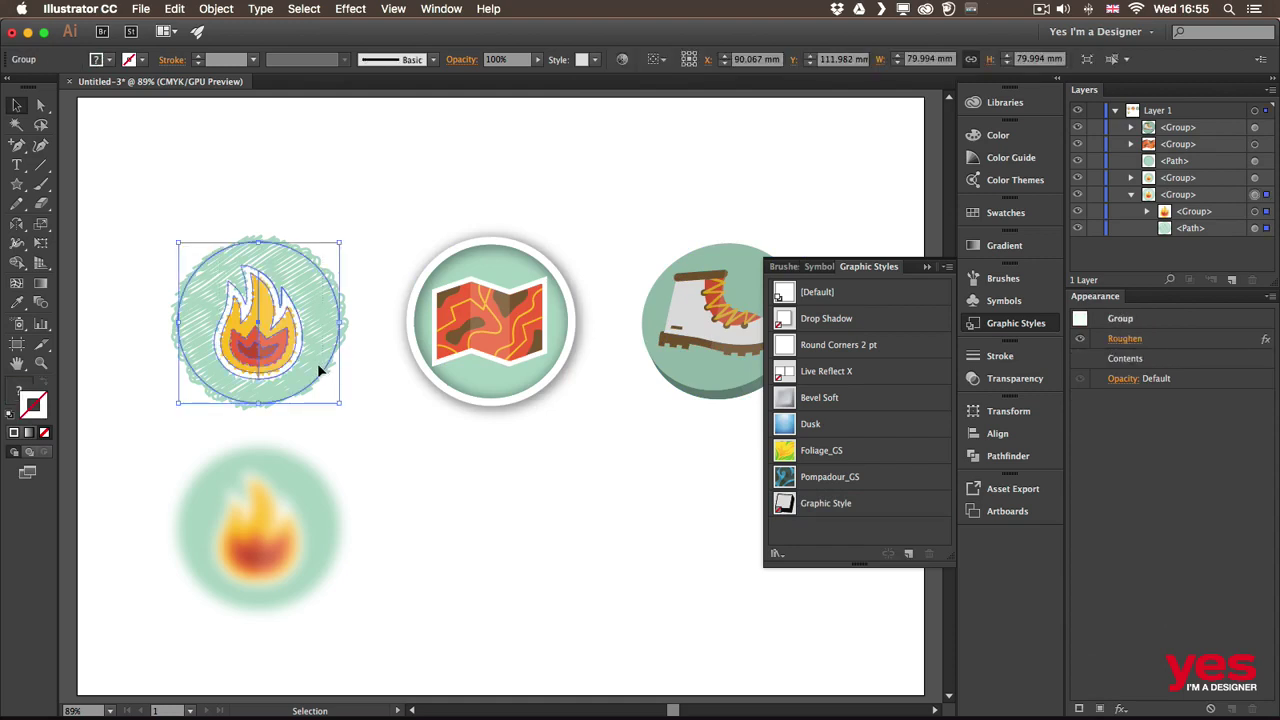
left_click(888, 503)
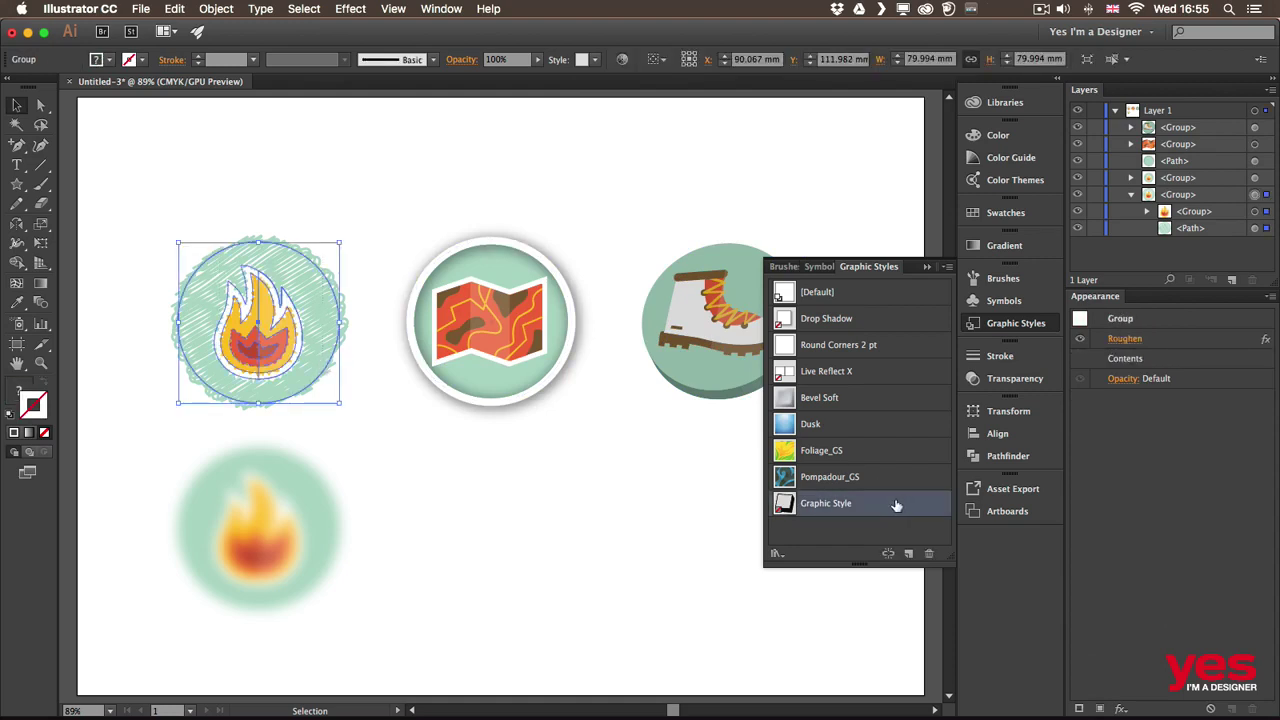
left_click_drag(565, 515, 563, 514)
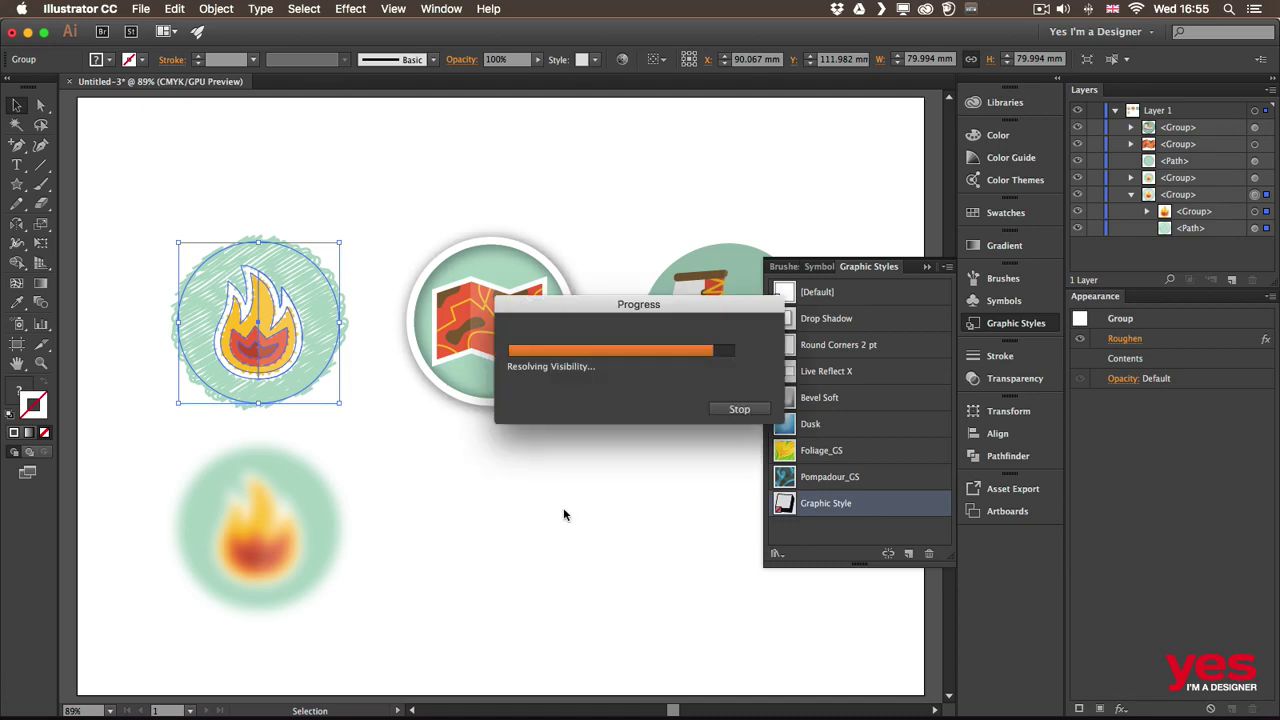
left_click(414, 517)
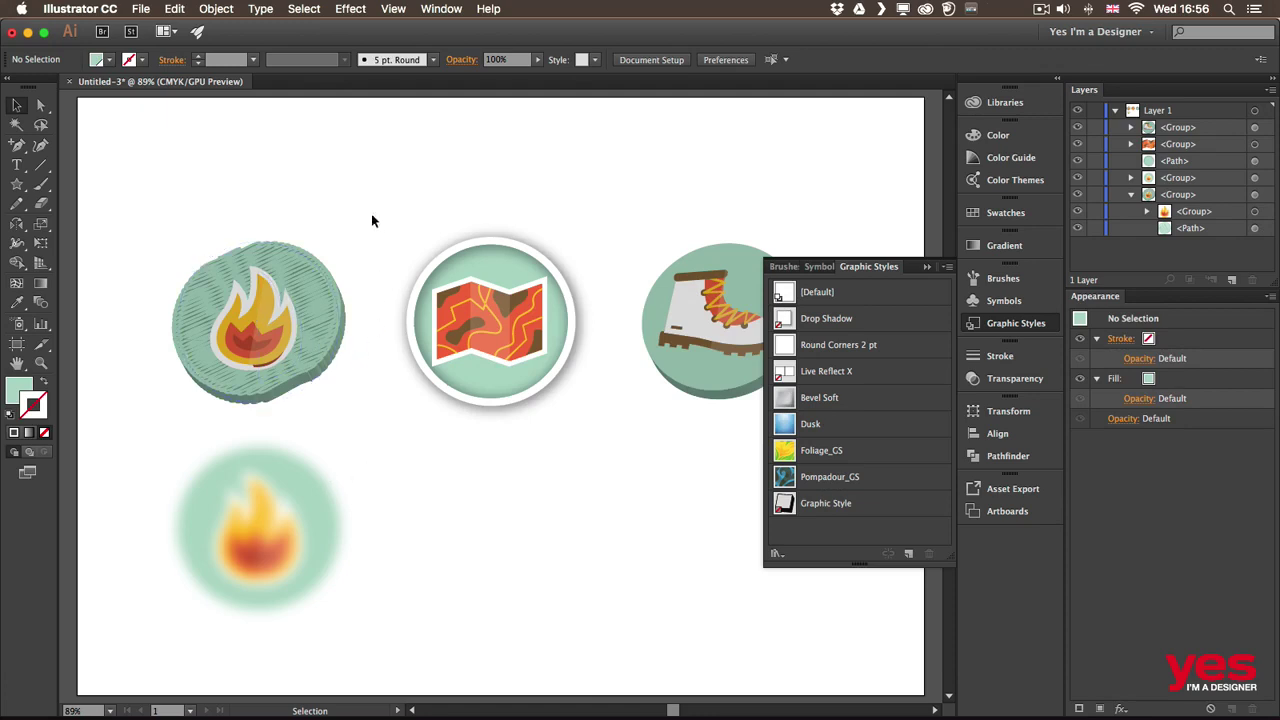
Undo the graphic style on the fire icon and collapse the Graphic Styles panel.
key("cmd+z")
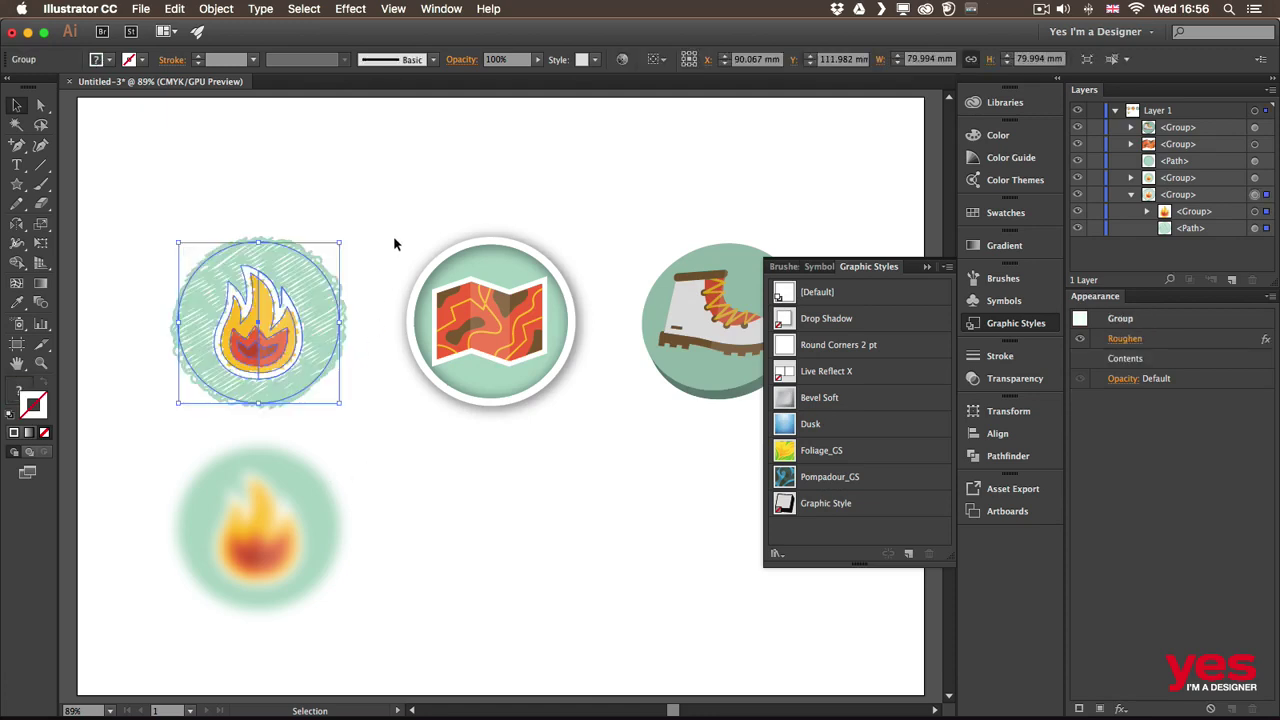
left_click(432, 185)
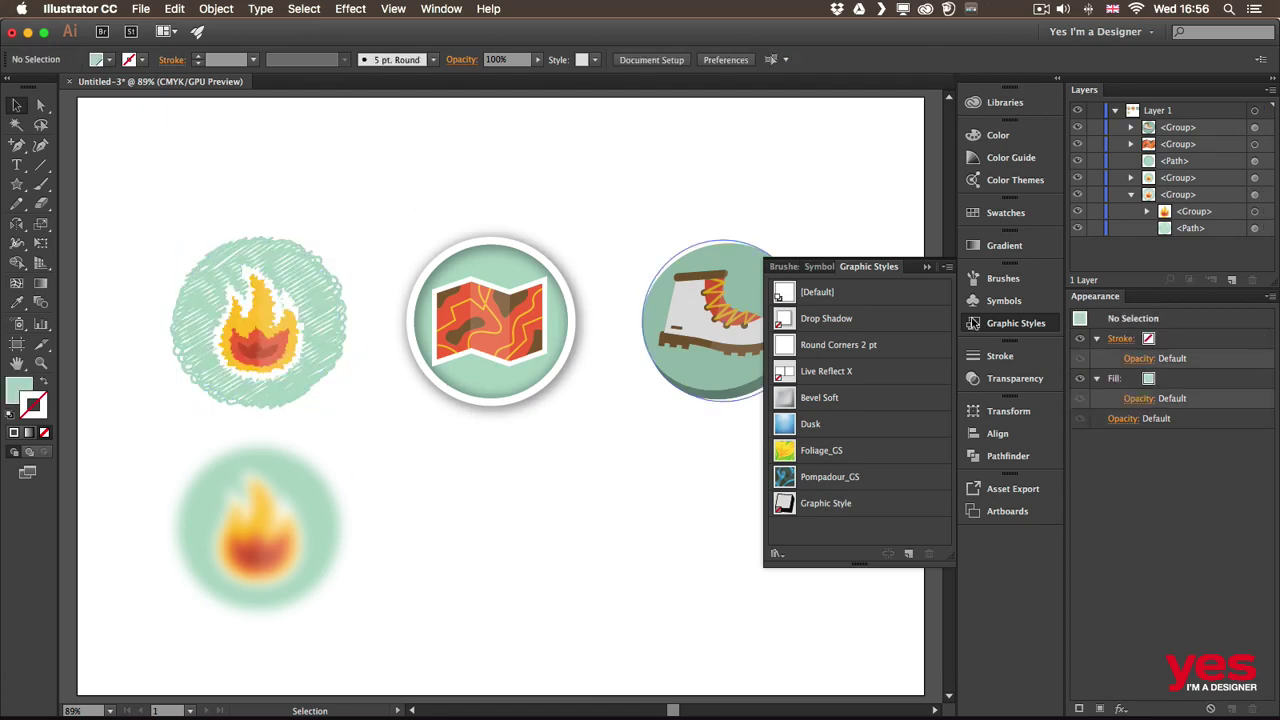
left_click(1013, 318)
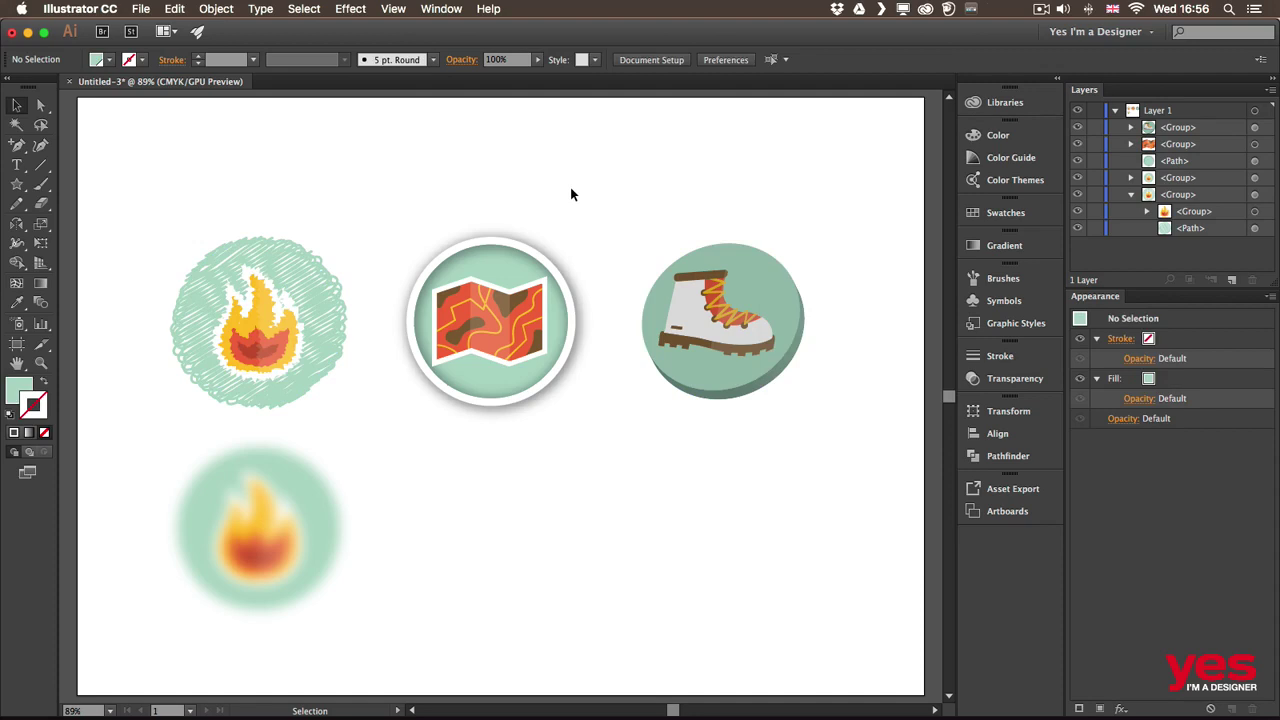
Undo once more with nothing selected, leaving a Scribble effect in the default appearance.
key("cmd+z")
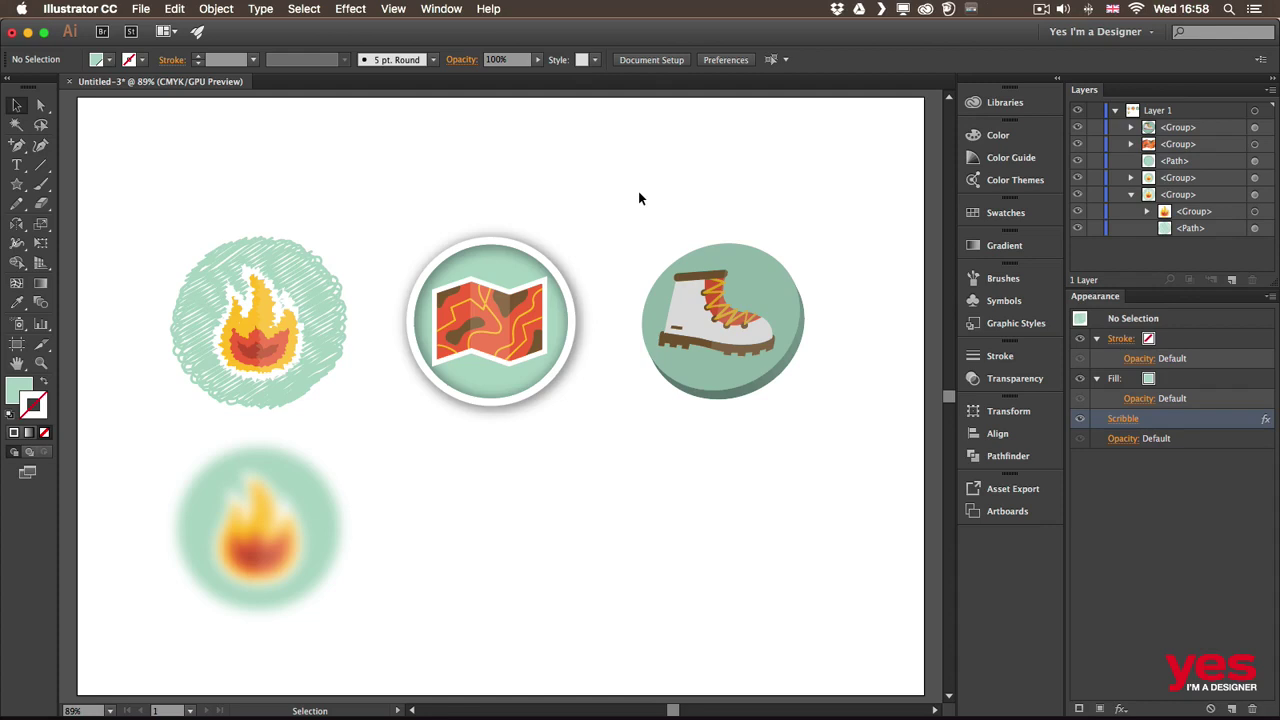
Expand the map circle's appearance so its white stroke and drop shadow become separate objects.
left_click(525, 258)
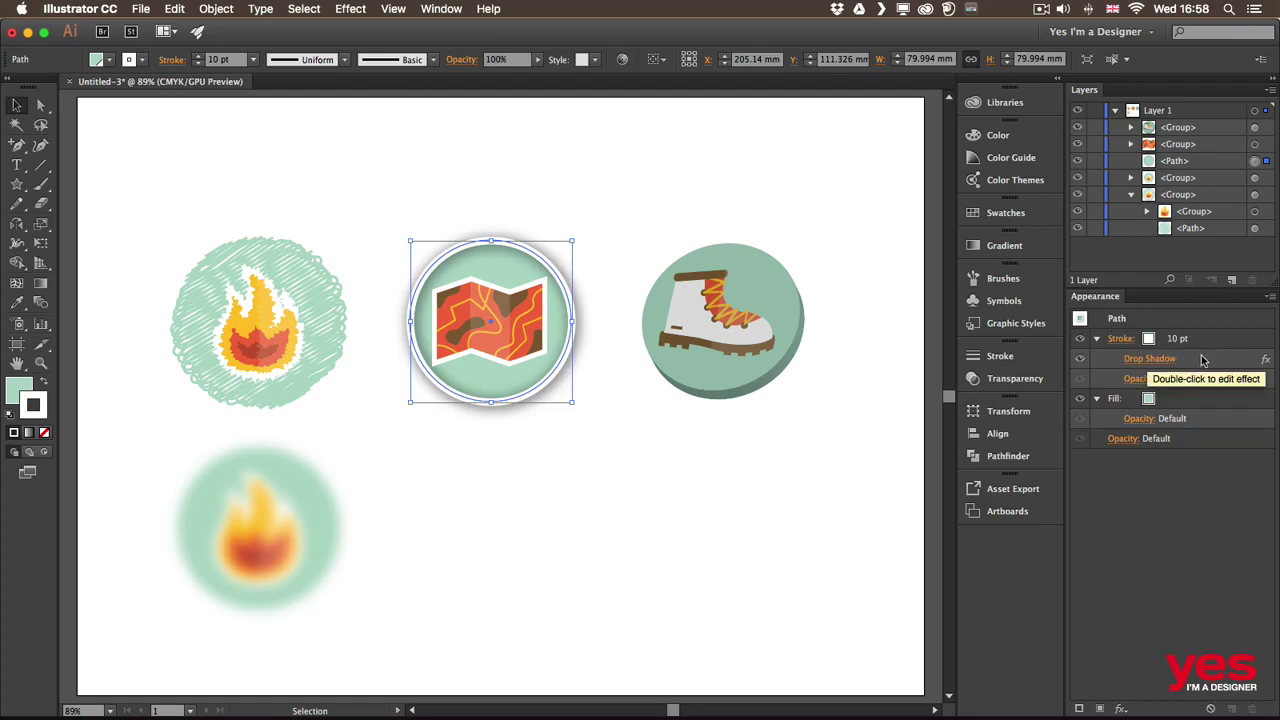
left_click(216, 9)
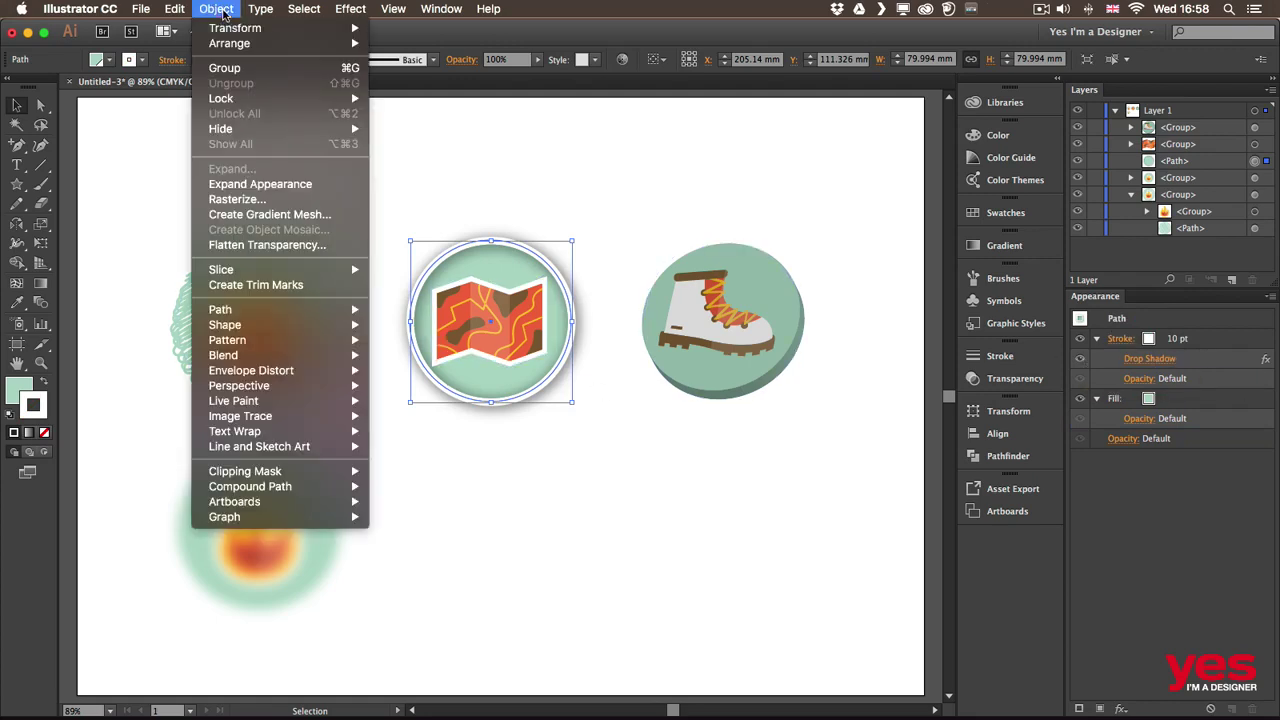
left_click(279, 186)
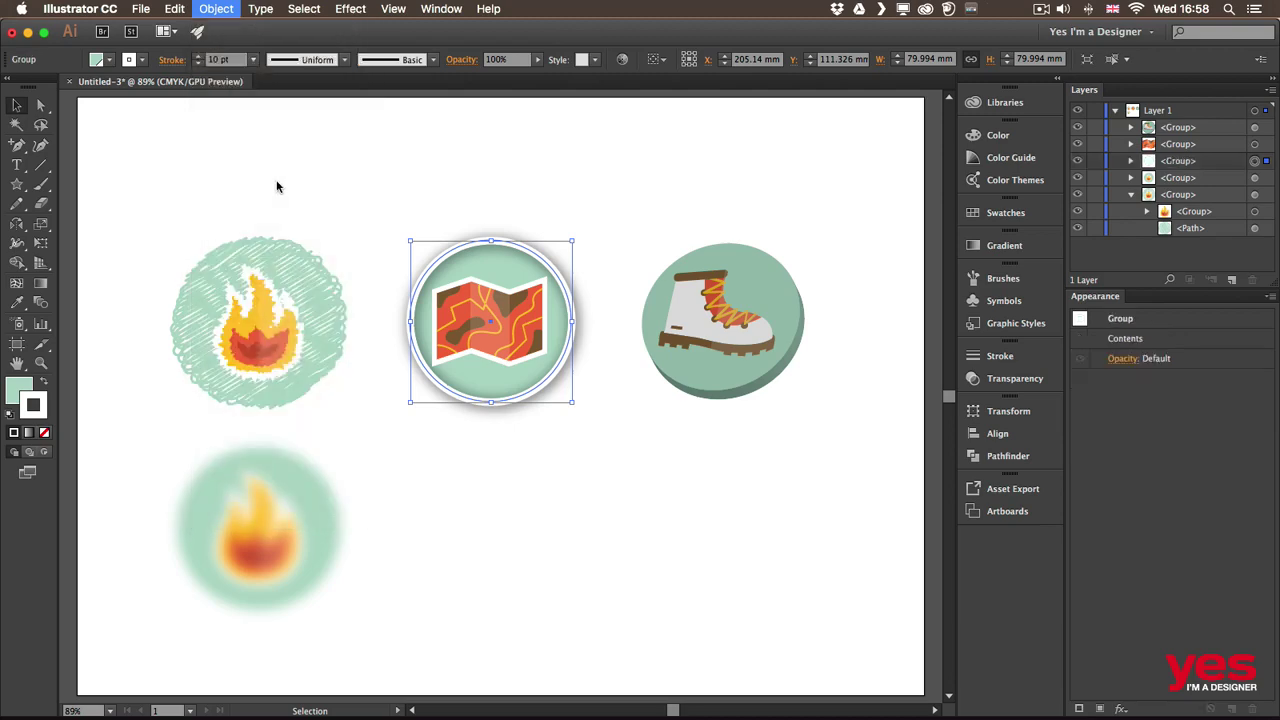
left_click(706, 210)
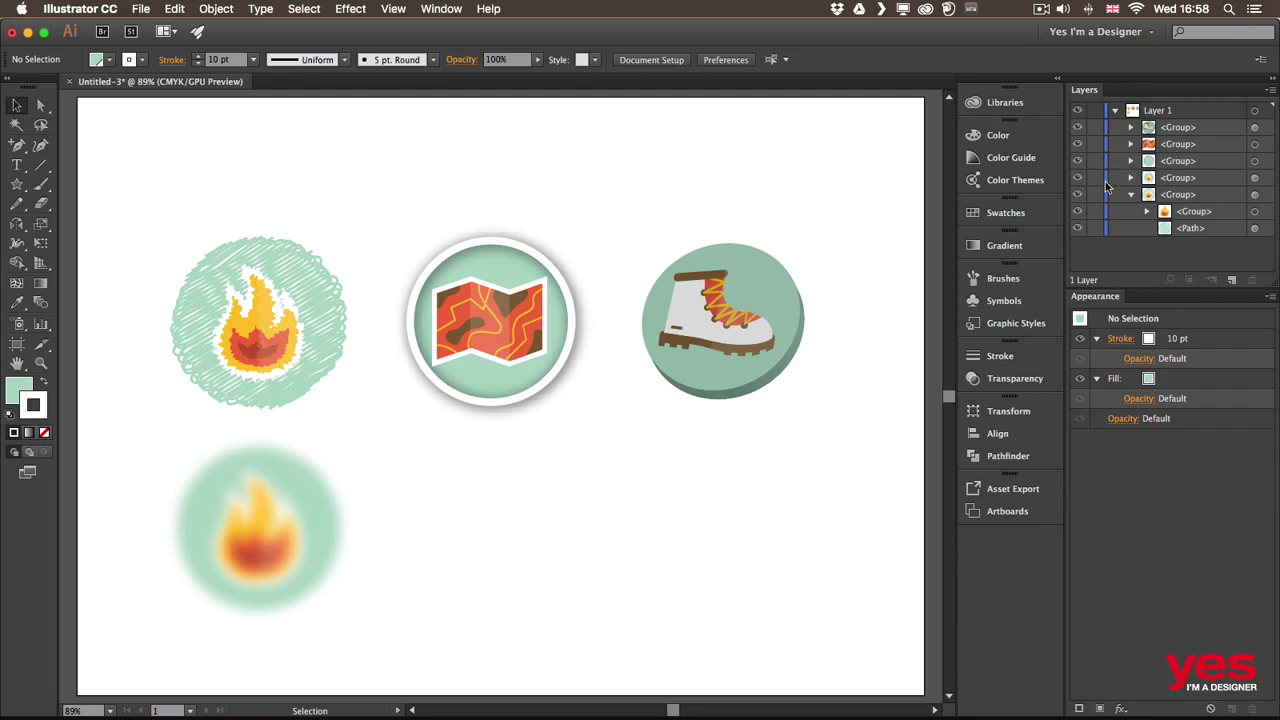
Expand the map group in Layers and toggle eye icons to identify the white ring and shadow.
left_click(1131, 161)
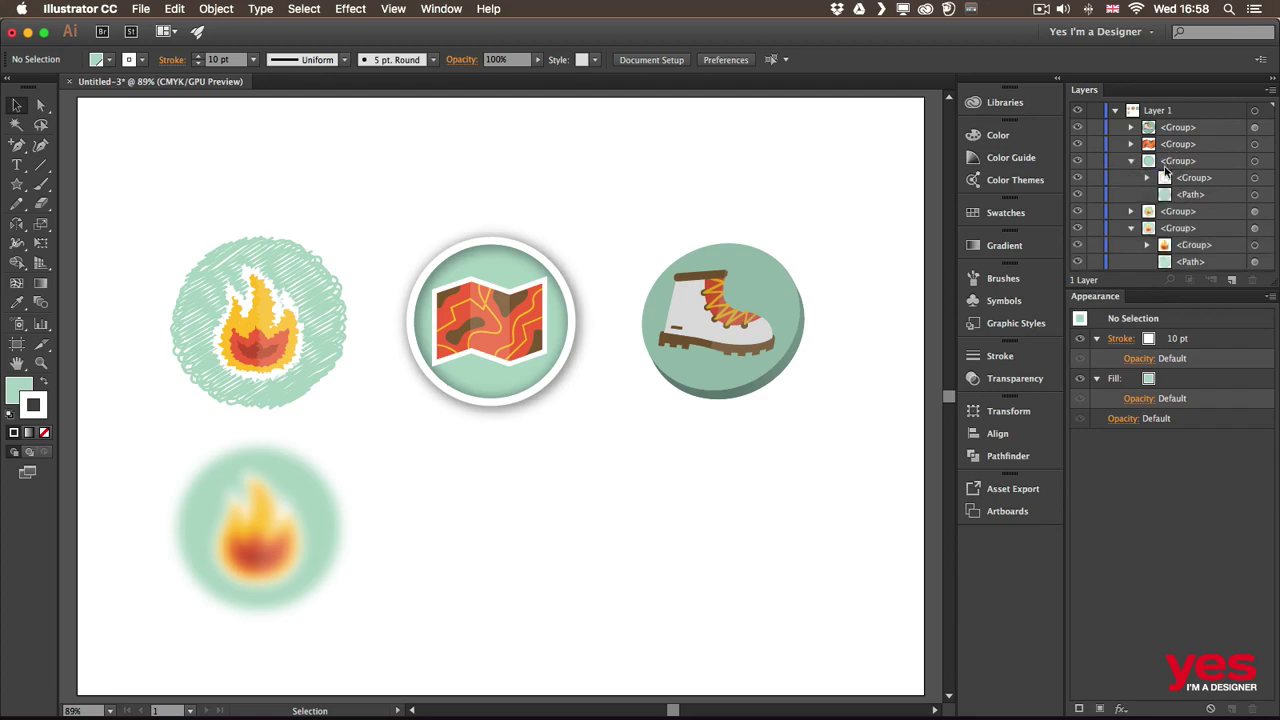
left_click(1125, 180)
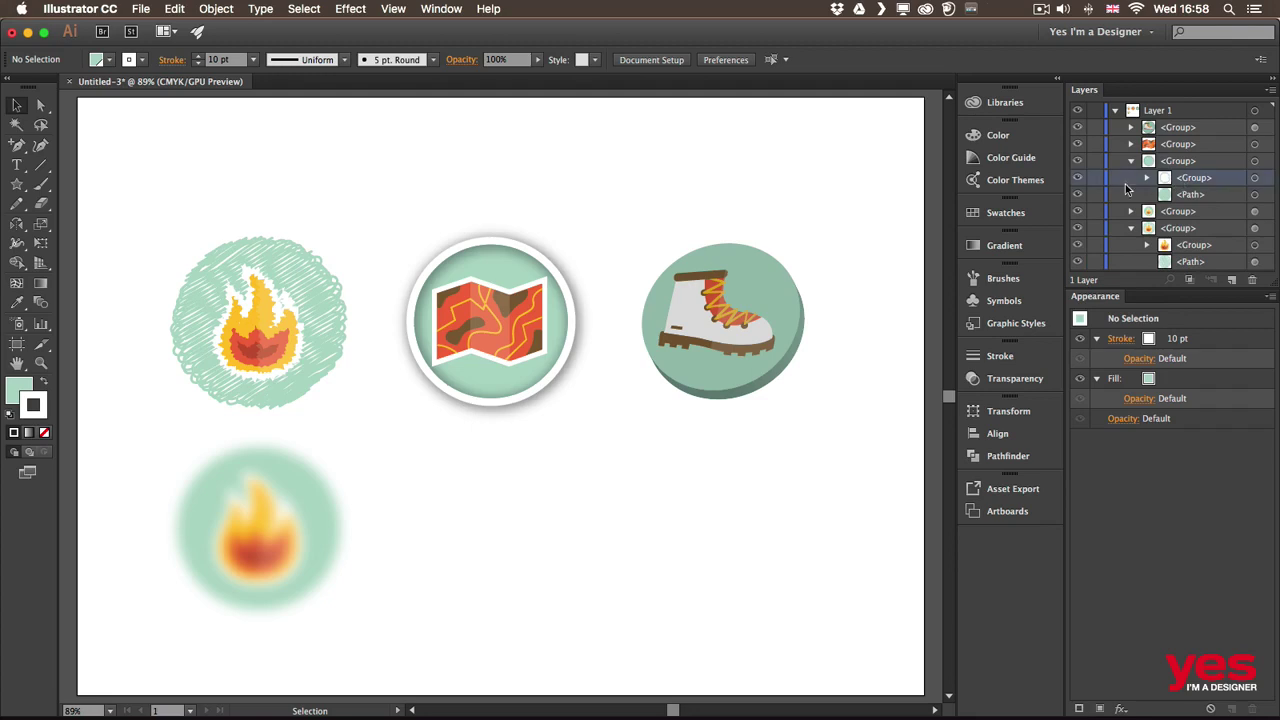
left_click(1077, 178)
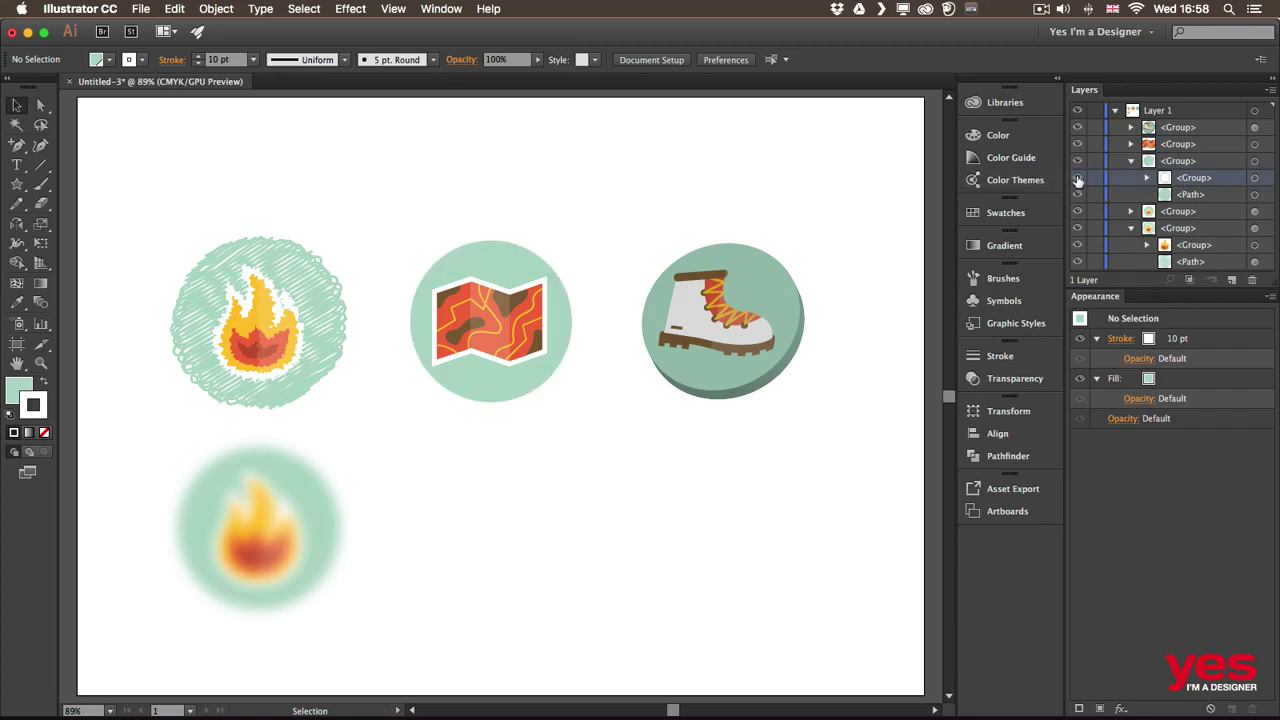
left_click(1077, 178)
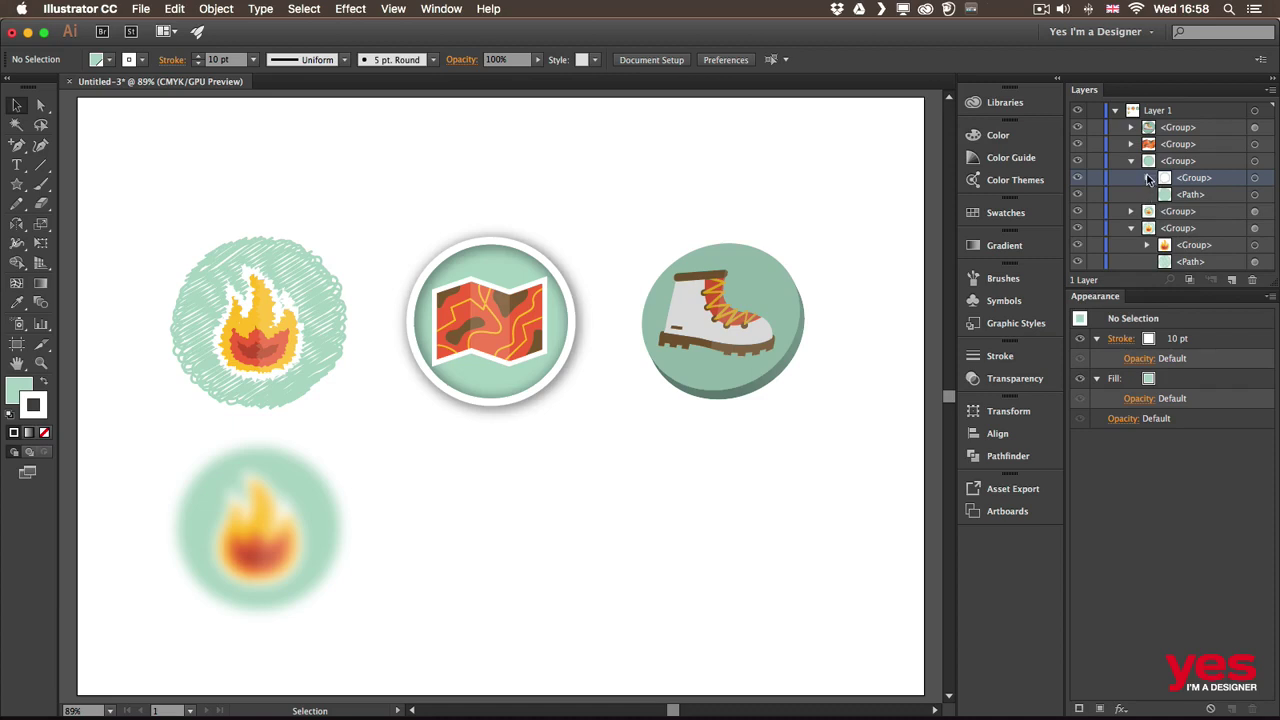
left_click(1148, 178)
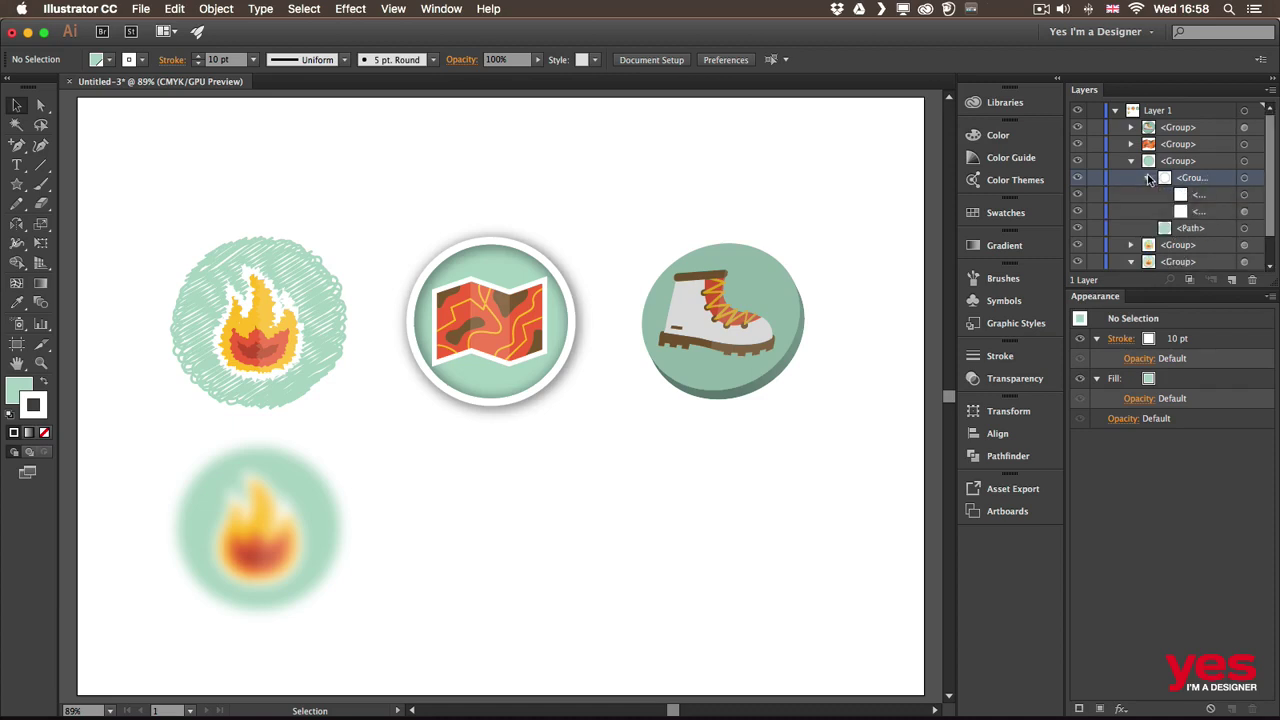
left_click(1077, 195)
left_click(1078, 195)
left_click(1077, 211)
left_click(1077, 211)
Select the drop shadow image in Layers and nudge it down and right with arrow keys.
left_click(1245, 196)
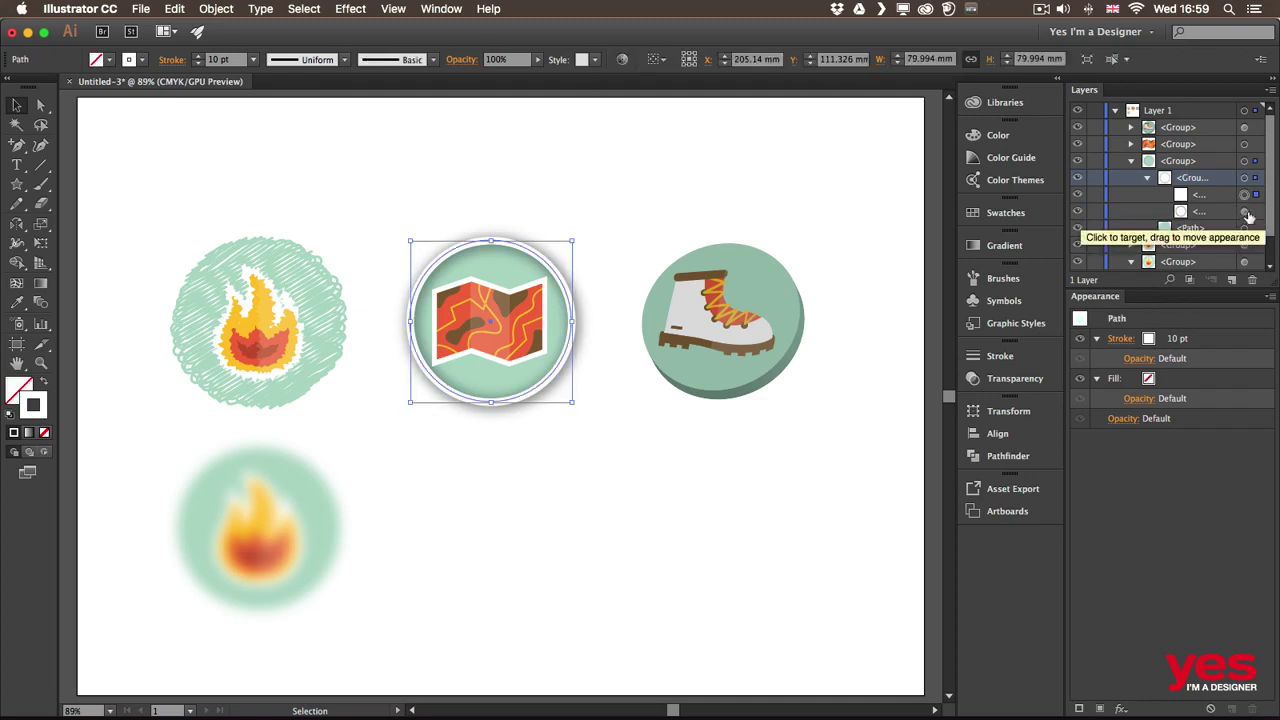
left_click(1244, 211)
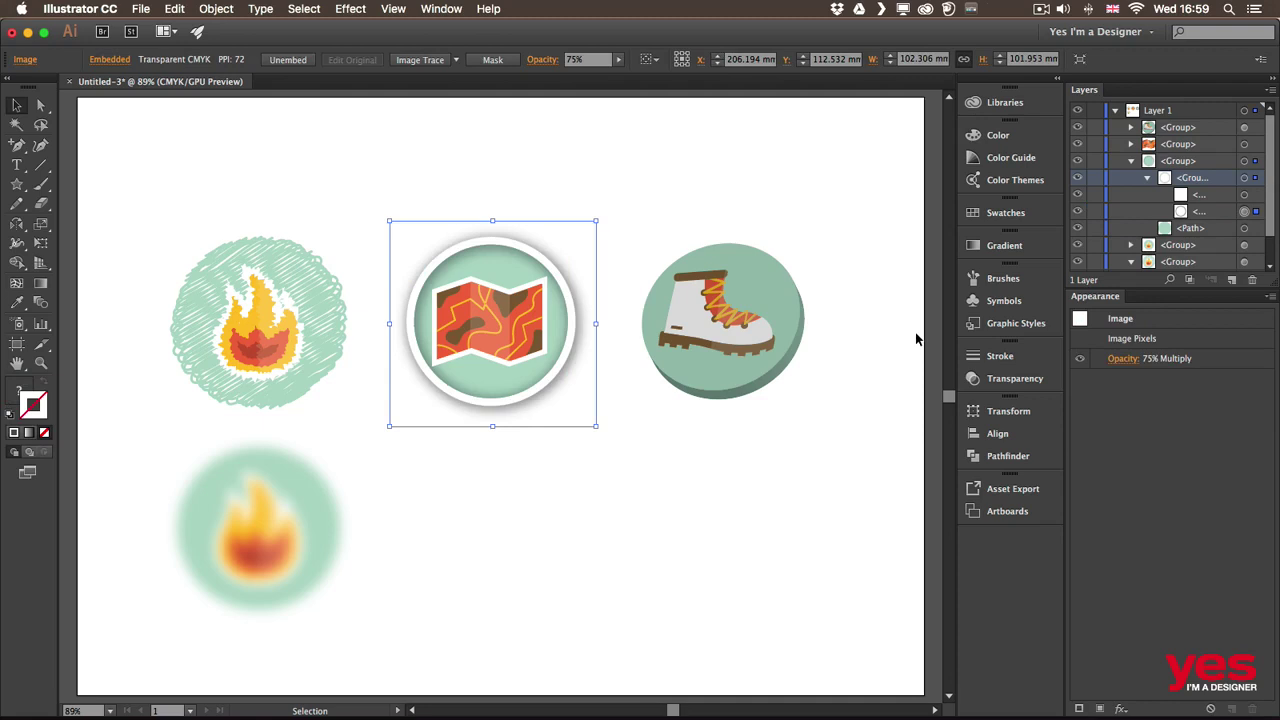
key("Right")
key("Right")
key("Right")
key("Down")
key("Down")
key("Down")
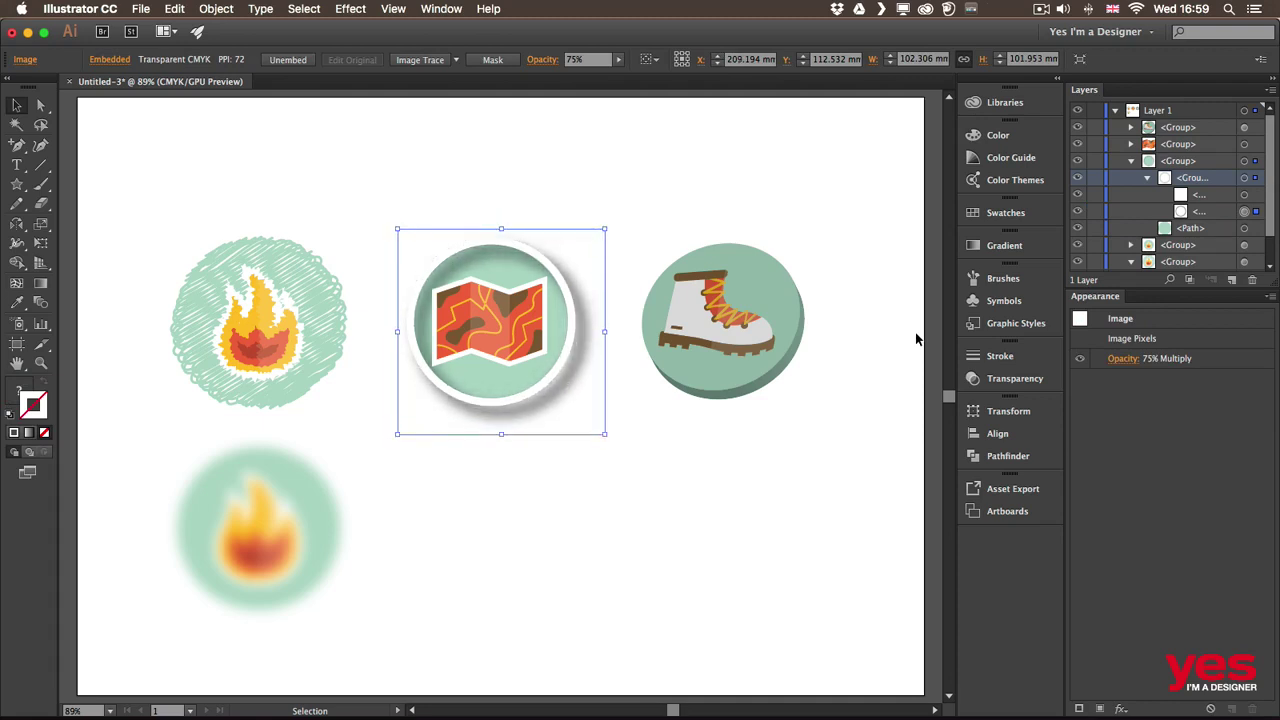
key("Left")
key("Left")
key("Left")
key("Left")
key("Down")
key("Down")
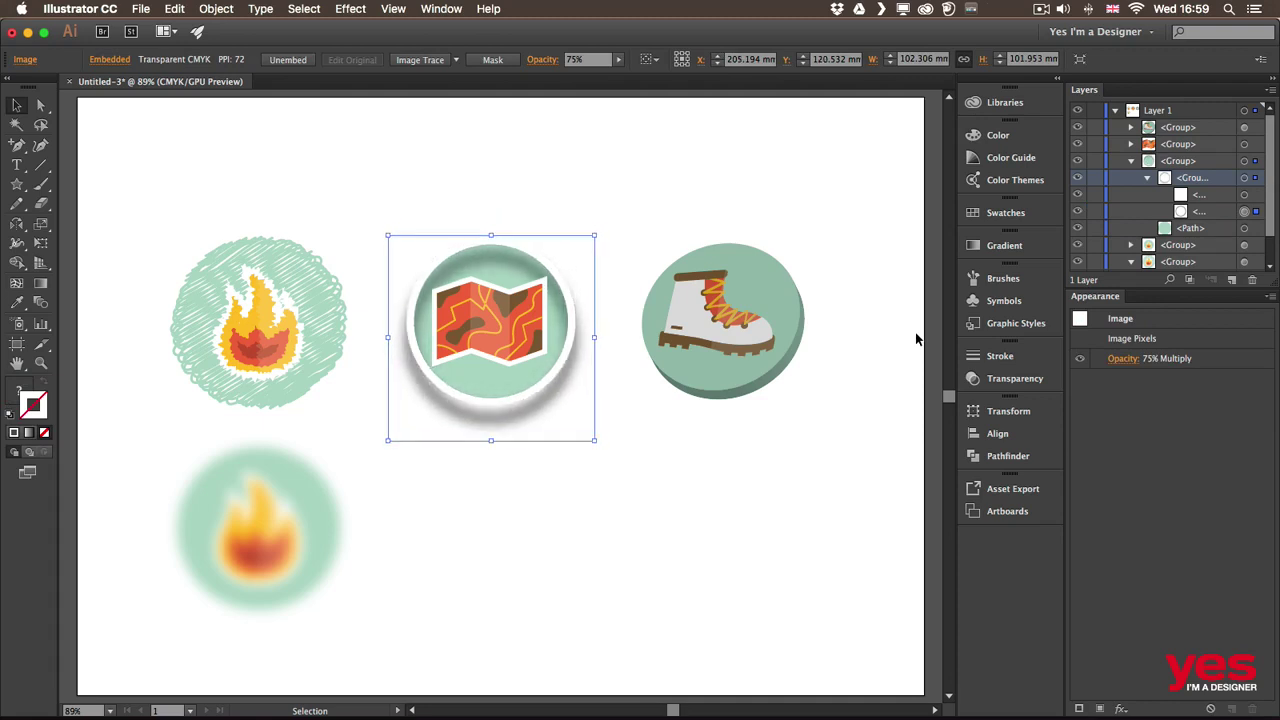
key("Up")
key("Up")
key("Up")
key("Right")
key("Right")
key("Right")
key("Right")
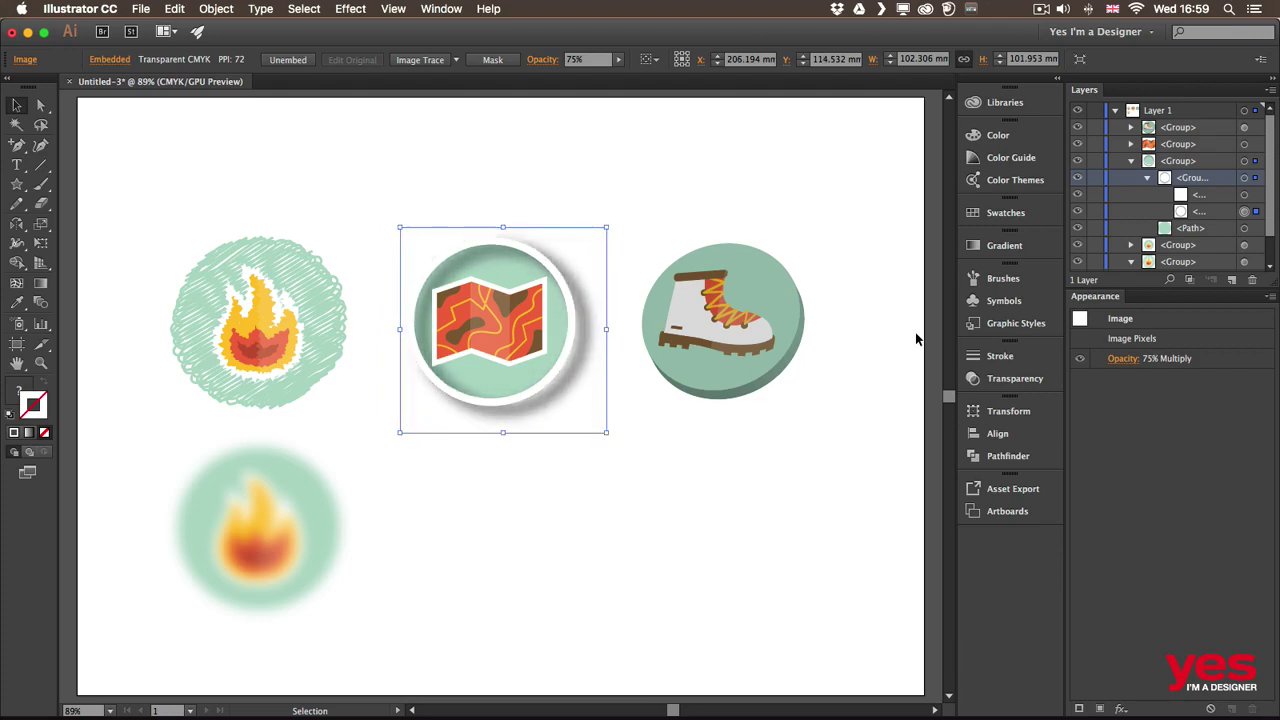
key("Down")
key("Down")
key("Down")
key("Down")
key("Down")
key("Right")
key("Right")
key("Right")
key("Right")
key("Right")
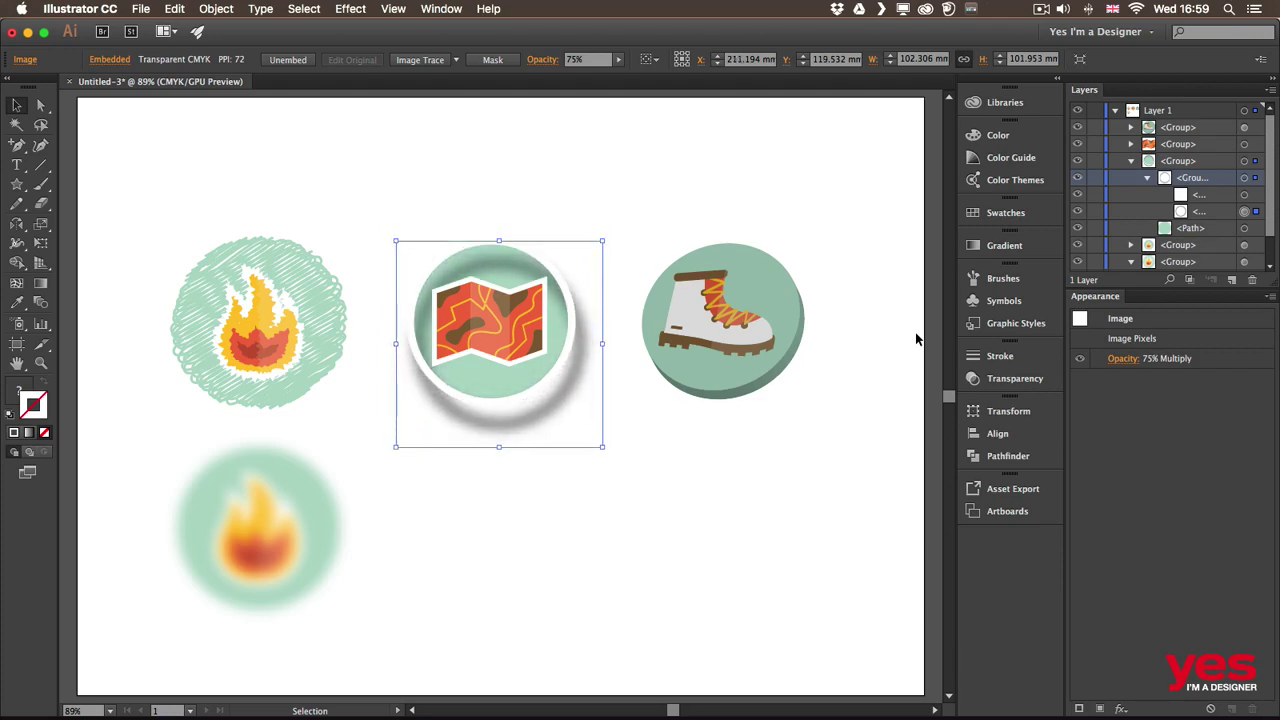
key("Left")
key("Left")
key("Down")
key("Down")
key("Down")
left_click(672, 432)
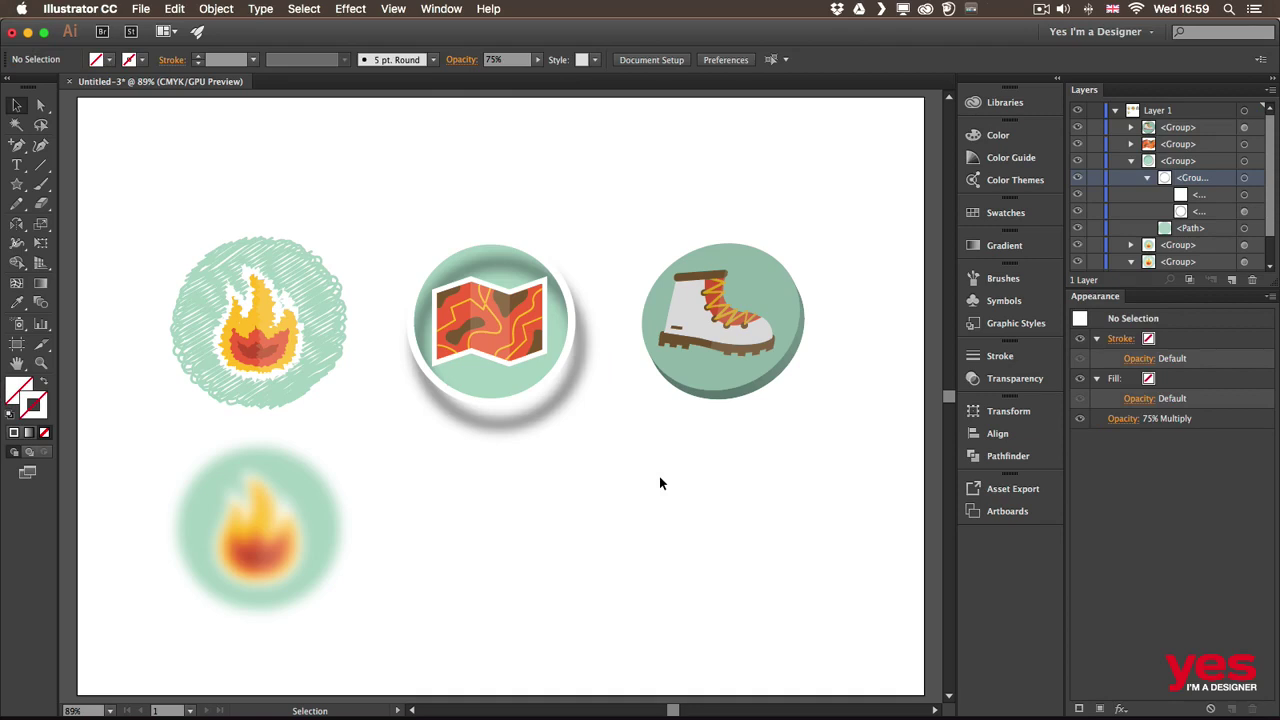
Stretch the shadow image downward from its bottom handle to about 115 mm tall.
left_click(1244, 211)
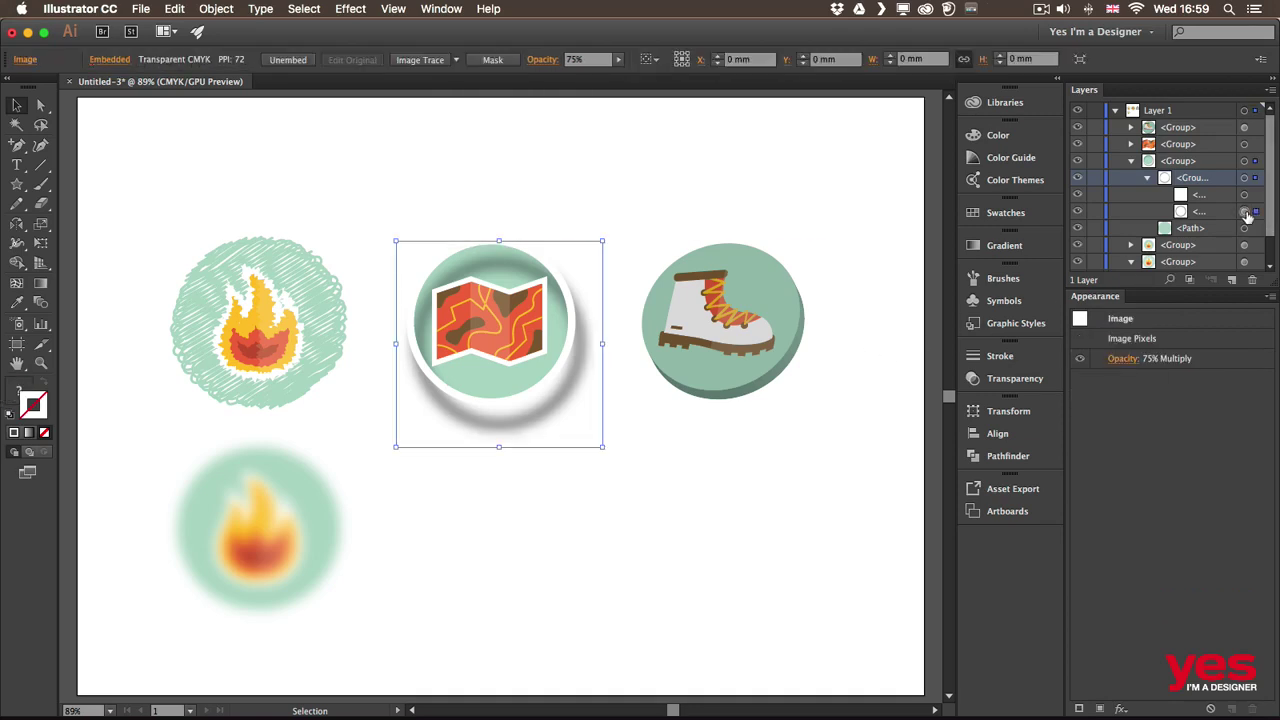
left_click_drag(499, 447, 497, 472)
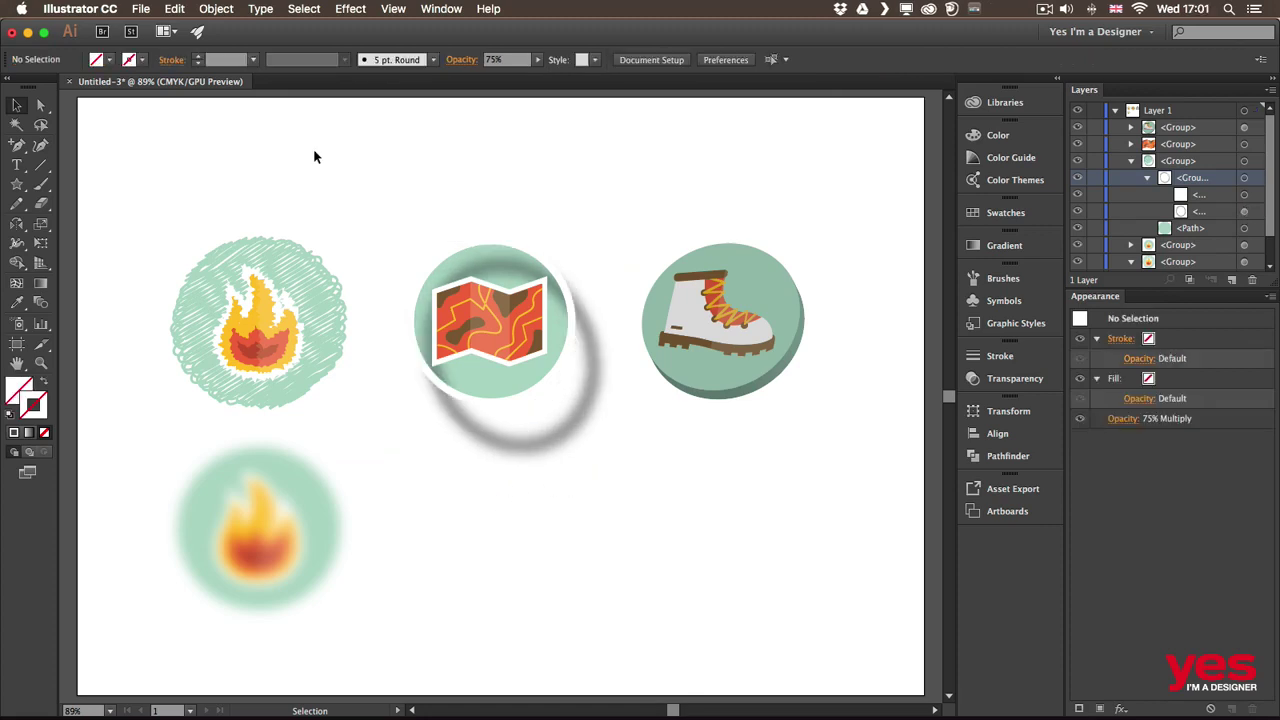